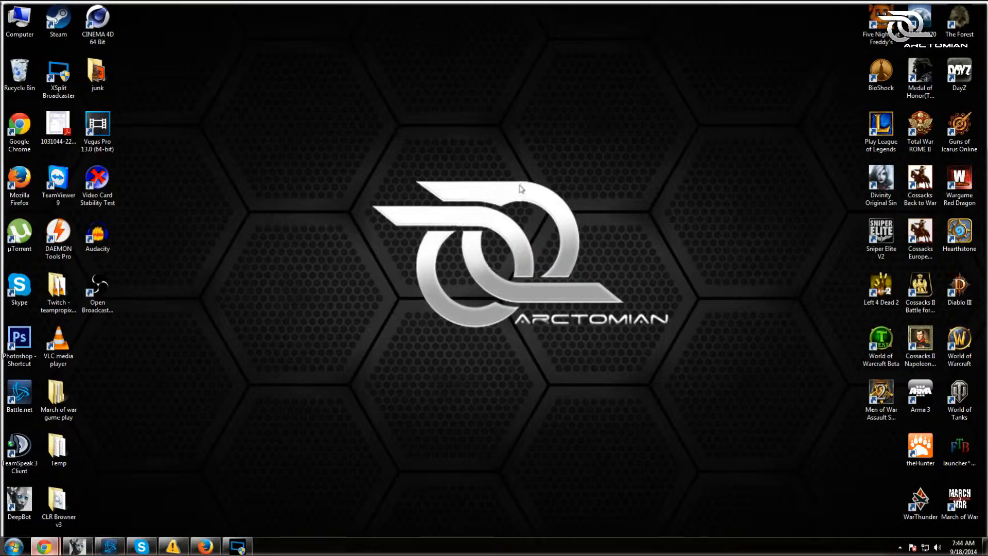
- Switch to the Twitch channel page in Firefox and examine its info panels on streaming software, bots, alerts and graphic dimensions
{"action": "left_click", "coordinate": [209, 547]}
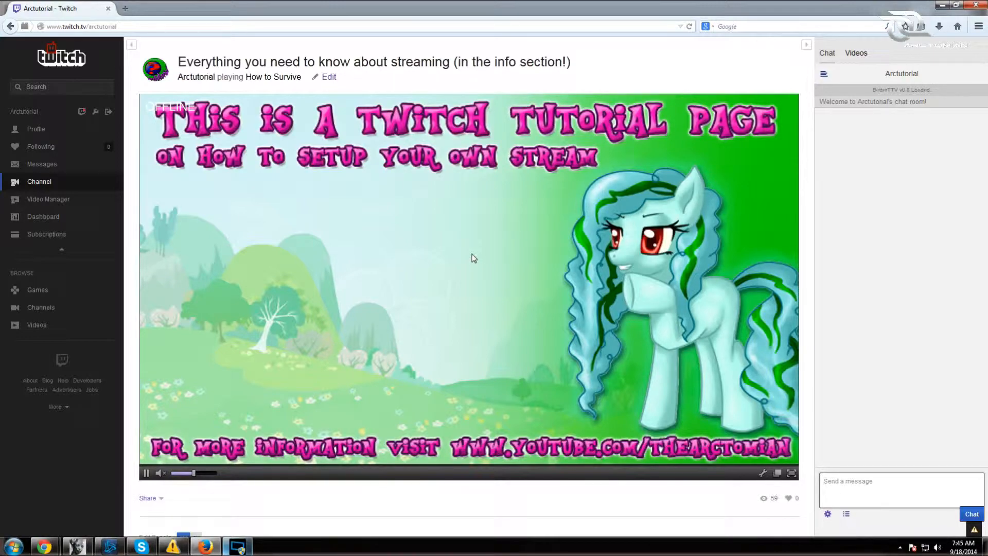
{"action": "scroll", "coordinate": [521, 296], "scroll_direction": "down", "scroll_amount": 3}
{"action": "scroll", "coordinate": [521, 296], "scroll_direction": "down", "scroll_amount": 10}
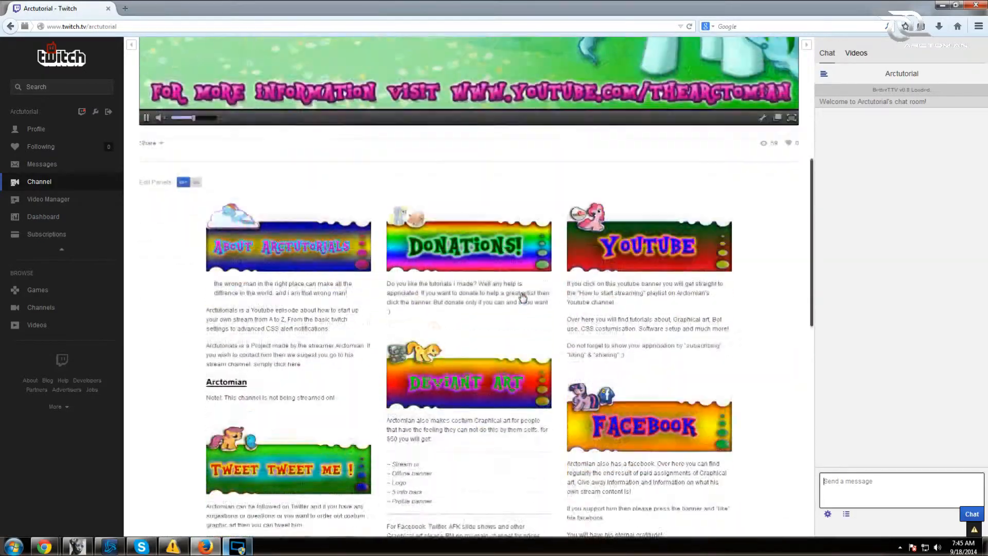
{"action": "scroll", "coordinate": [522, 297], "scroll_direction": "down", "scroll_amount": 8}
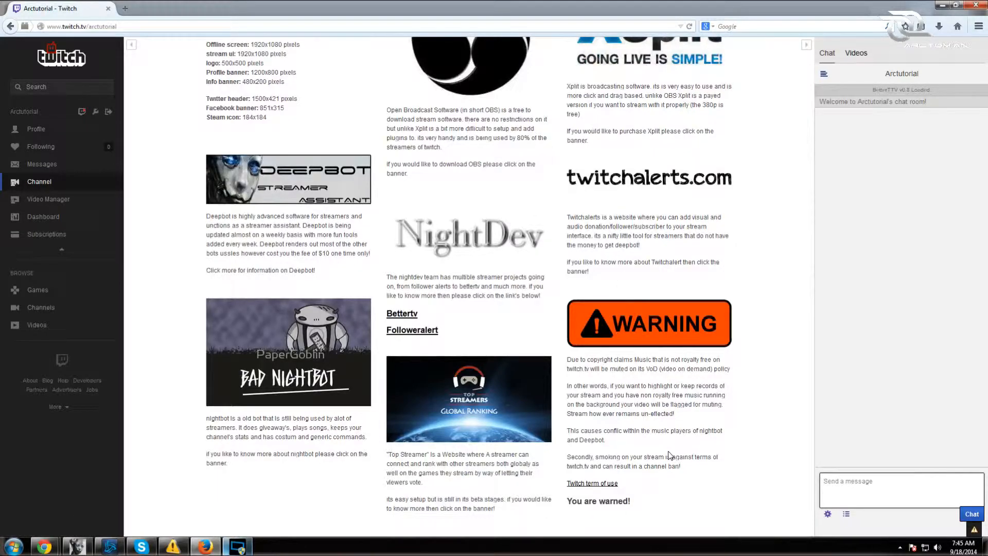
{"action": "scroll", "coordinate": [672, 456], "scroll_direction": "up", "scroll_amount": 8}
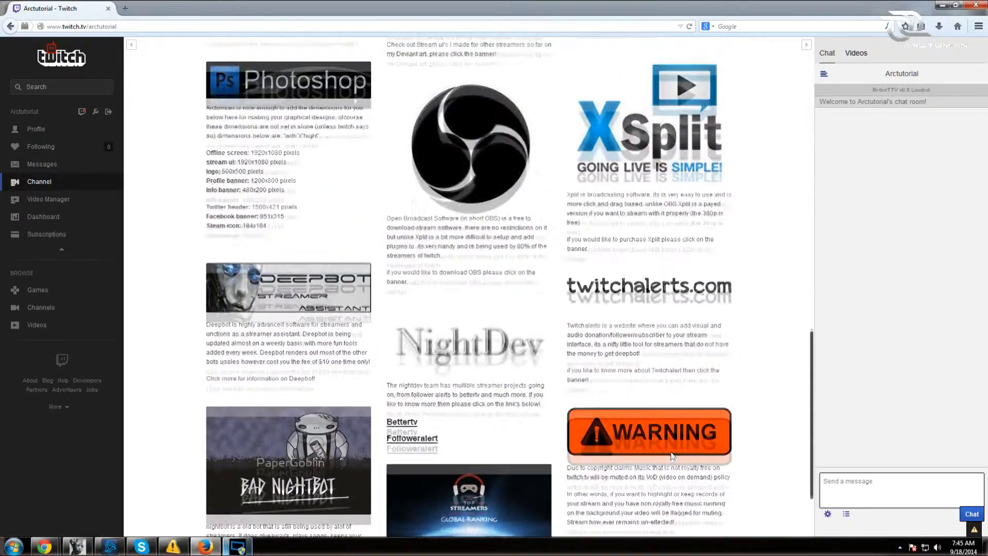
{"action": "scroll", "coordinate": [672, 454], "scroll_direction": "up", "scroll_amount": 4}
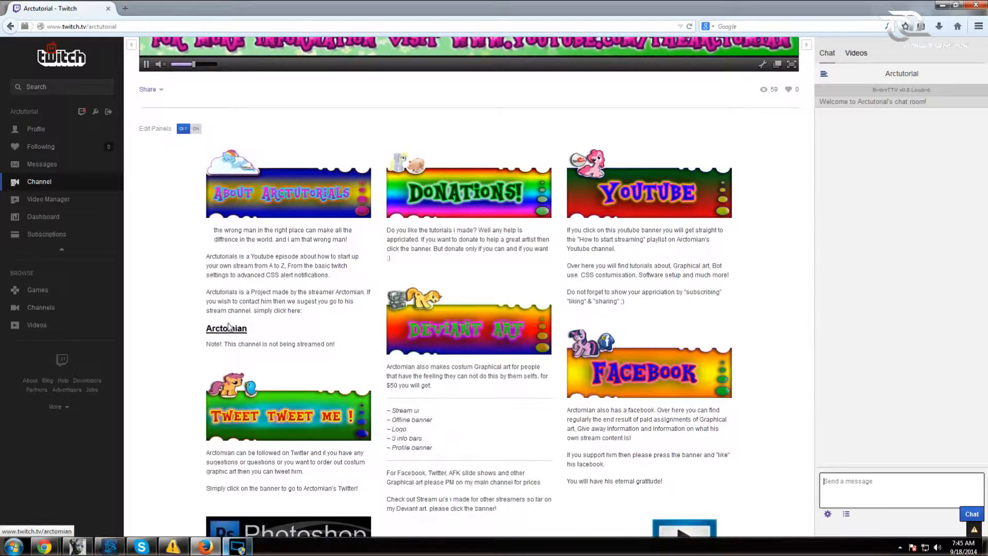
{"action": "scroll", "coordinate": [474, 316], "scroll_direction": "down", "scroll_amount": 7}
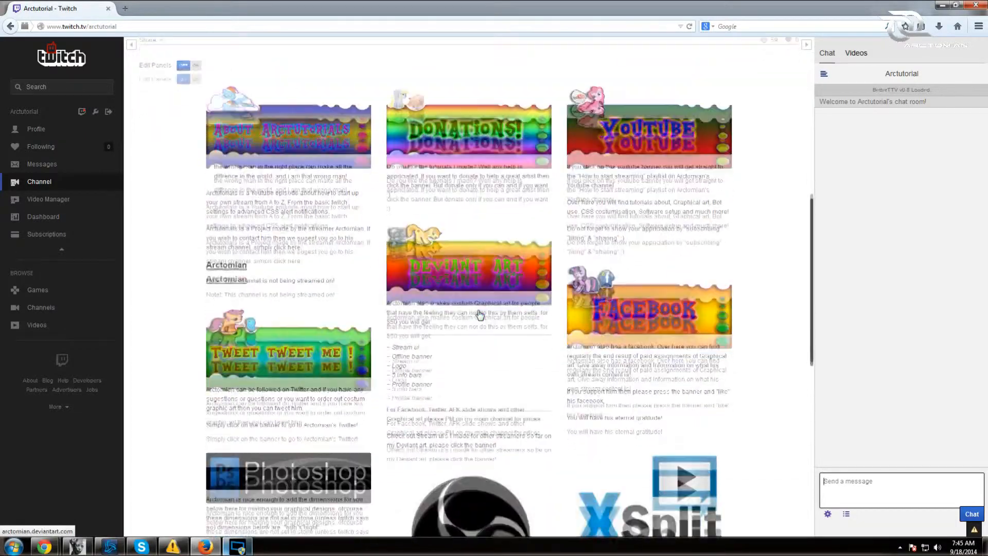
{"action": "scroll", "coordinate": [483, 305], "scroll_direction": "down", "scroll_amount": 3}
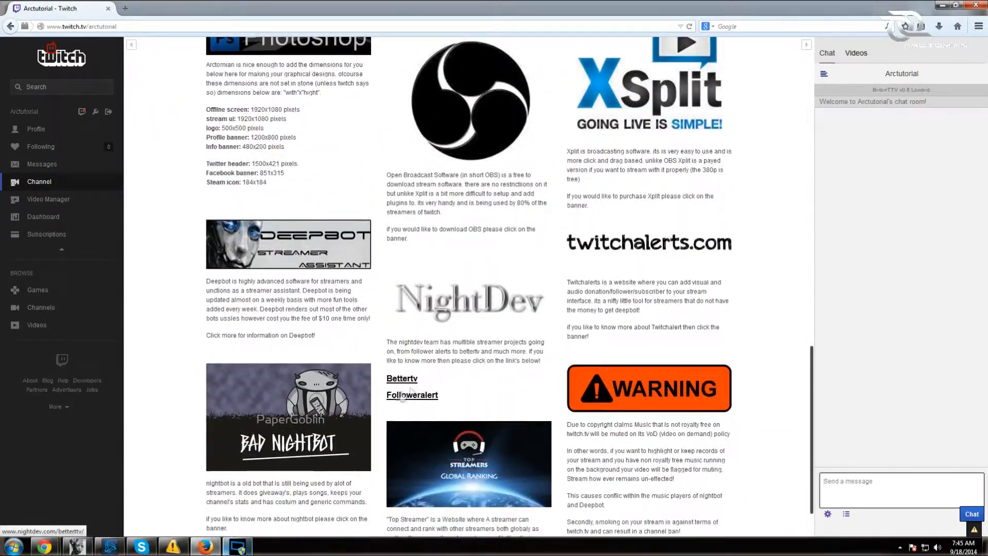
{"action": "scroll", "coordinate": [524, 392], "scroll_direction": "down", "scroll_amount": 1}
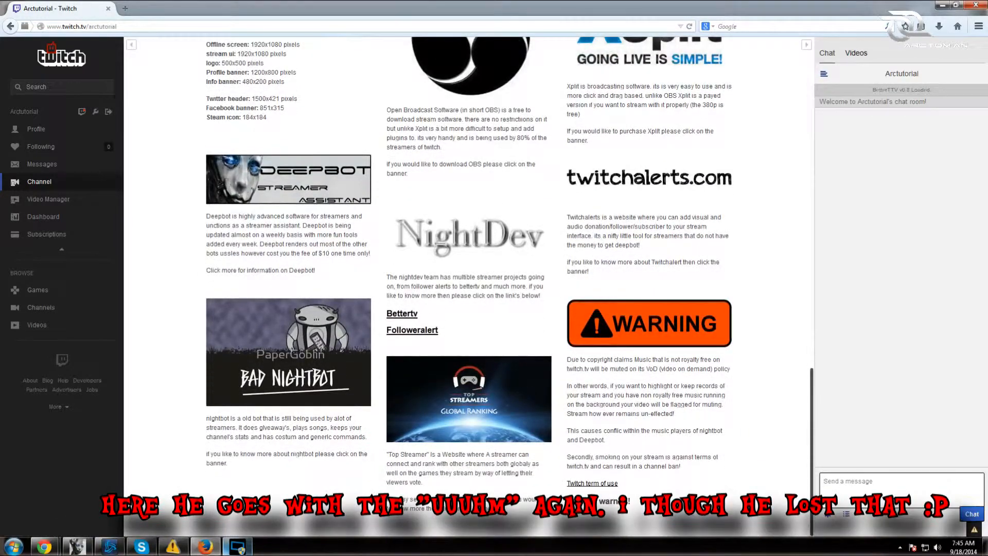
{"action": "scroll", "coordinate": [387, 457], "scroll_direction": "up", "scroll_amount": 2}
{"action": "scroll", "coordinate": [393, 423], "scroll_direction": "up", "scroll_amount": 2}
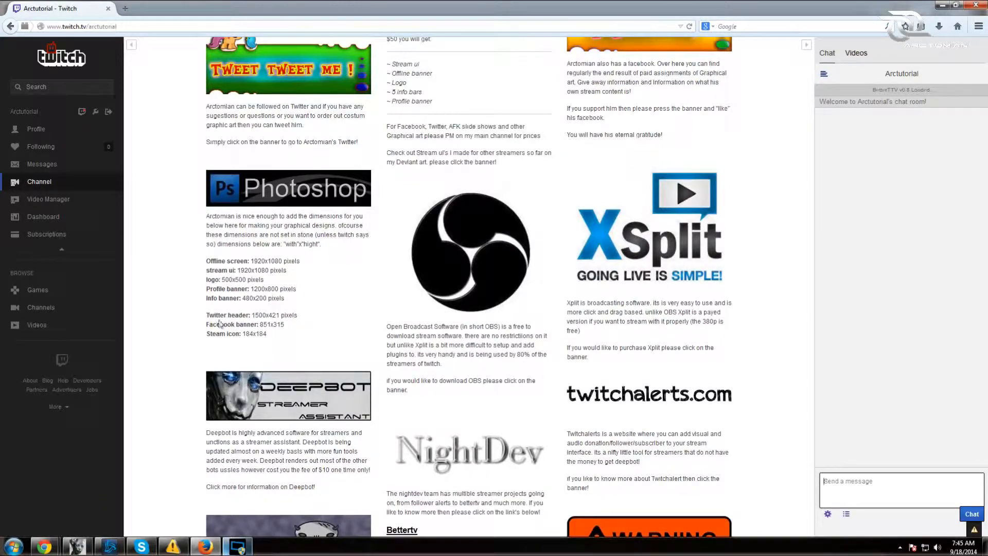
{"action": "scroll", "coordinate": [418, 242], "scroll_direction": "up", "scroll_amount": 2}
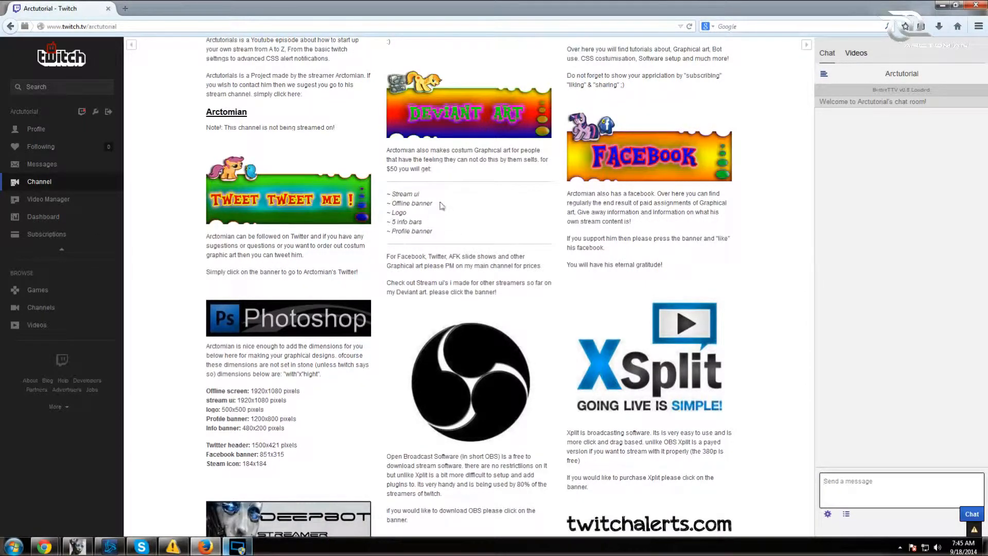
{"action": "scroll", "coordinate": [462, 278], "scroll_direction": "up", "scroll_amount": 2}
{"action": "scroll", "coordinate": [472, 267], "scroll_direction": "up", "scroll_amount": 5}
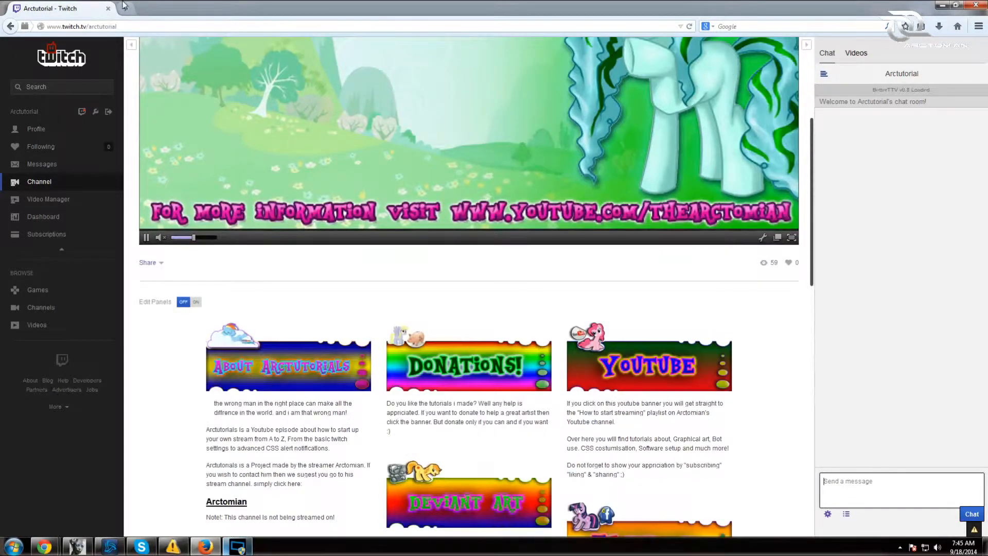
{"action": "left_click", "coordinate": [125, 8]}
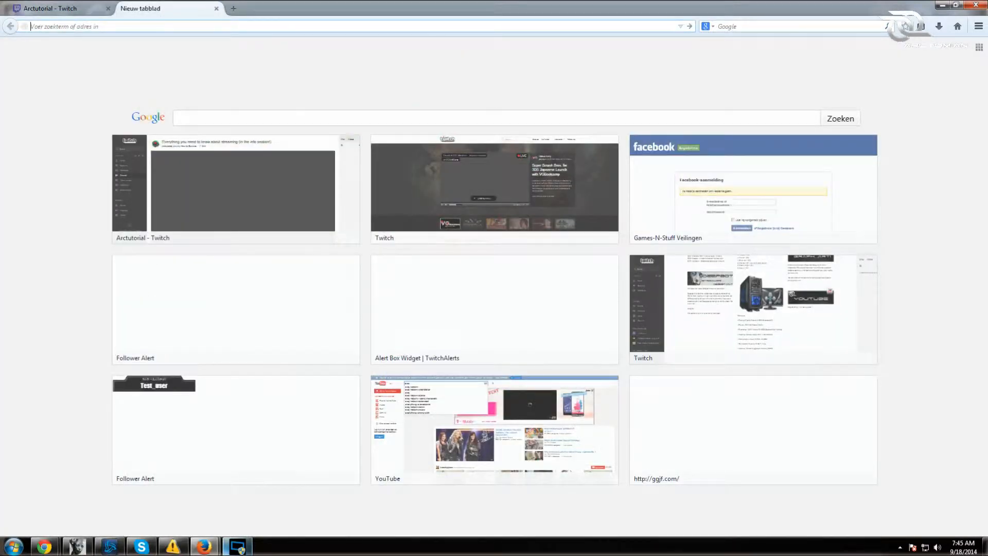
{"action": "left_click", "coordinate": [217, 9]}
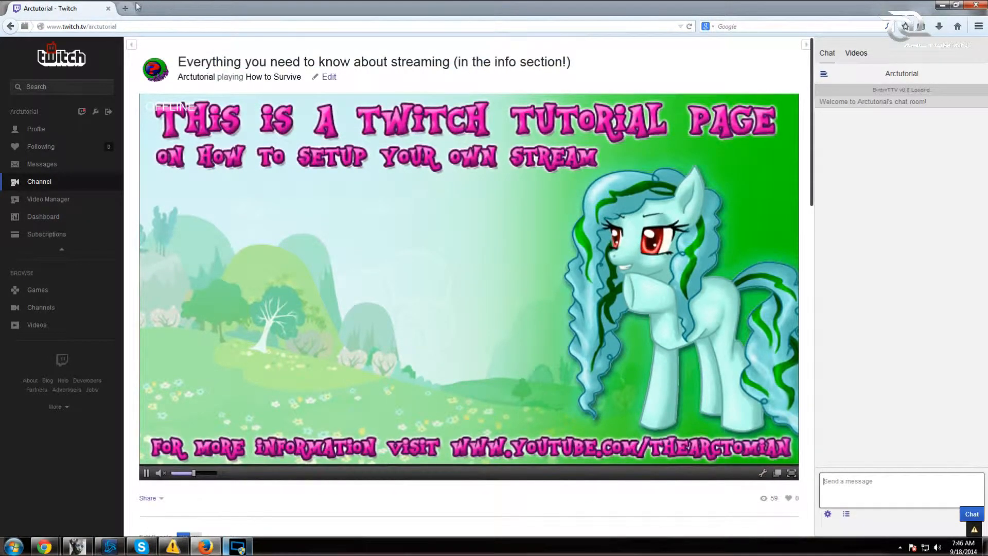
{"action": "left_click", "coordinate": [125, 8]}
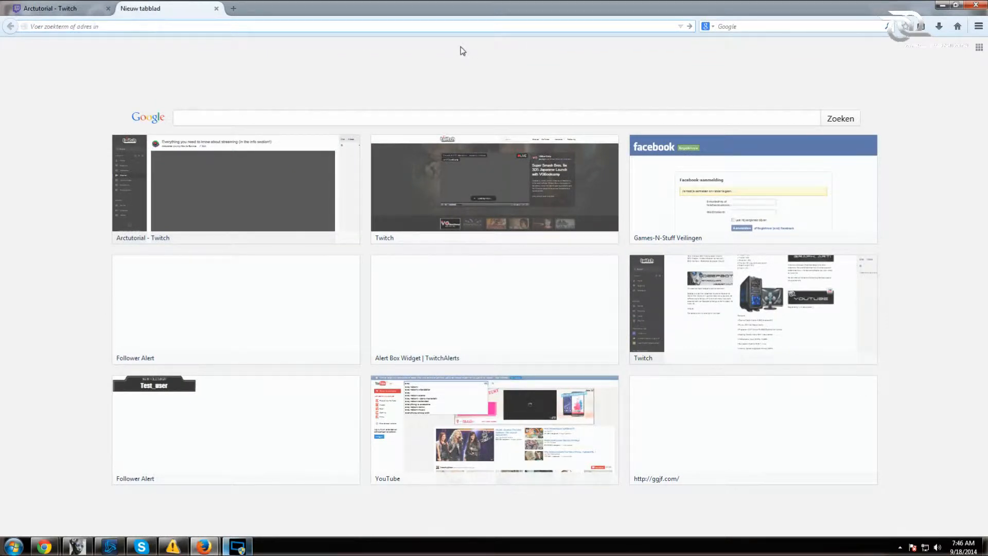
{"action": "type", "text": "www.google.com"}
{"action": "key", "text": "Return"}
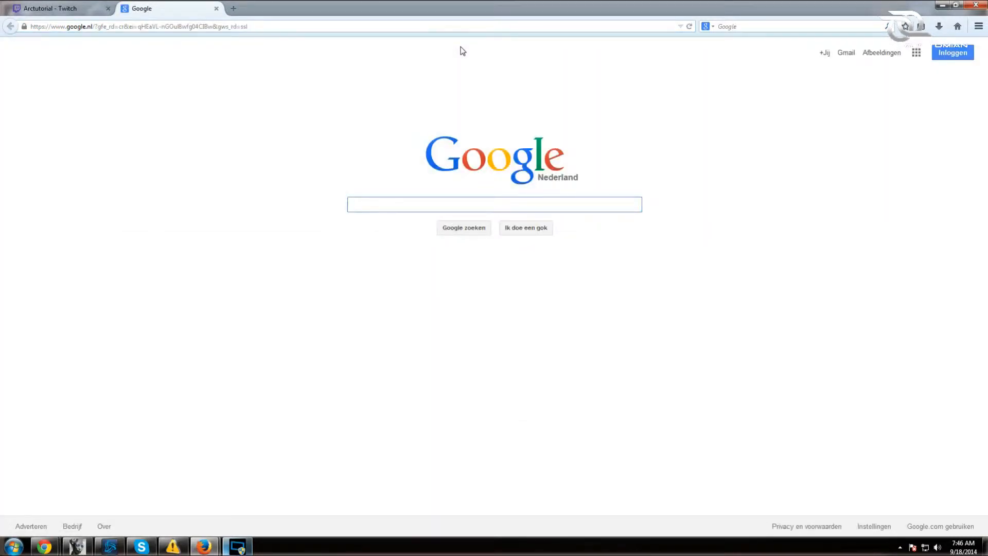
- Search Google for OBS, view the Open Broadcaster Software website and close its tab
{"action": "type", "text": "OB"}
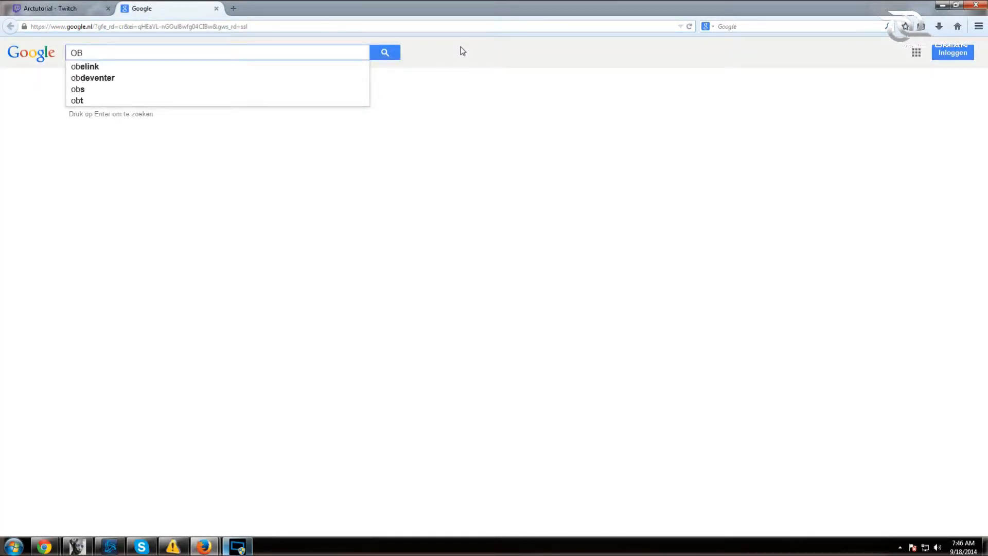
{"action": "type", "text": "S"}
{"action": "key", "text": "Return"}
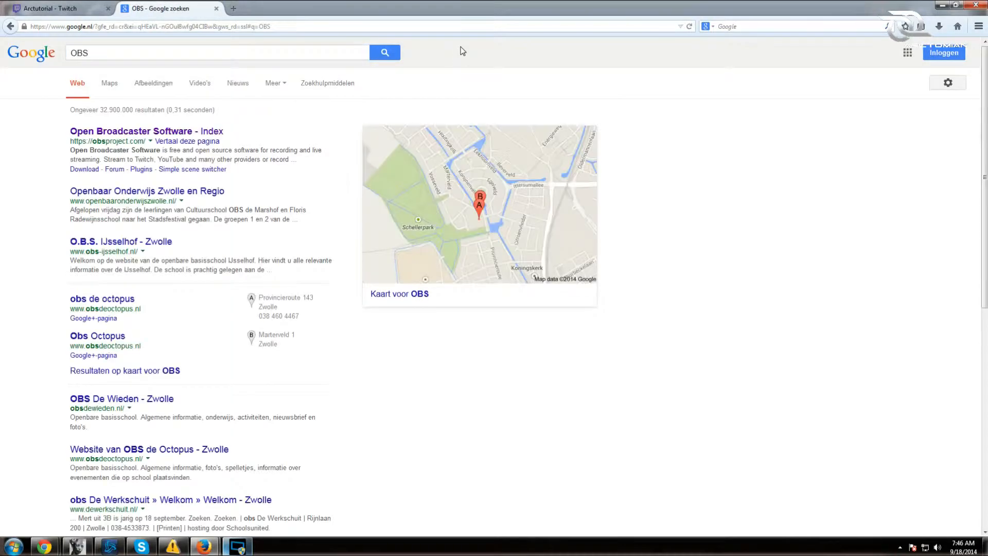
{"action": "left_click", "coordinate": [171, 133]}
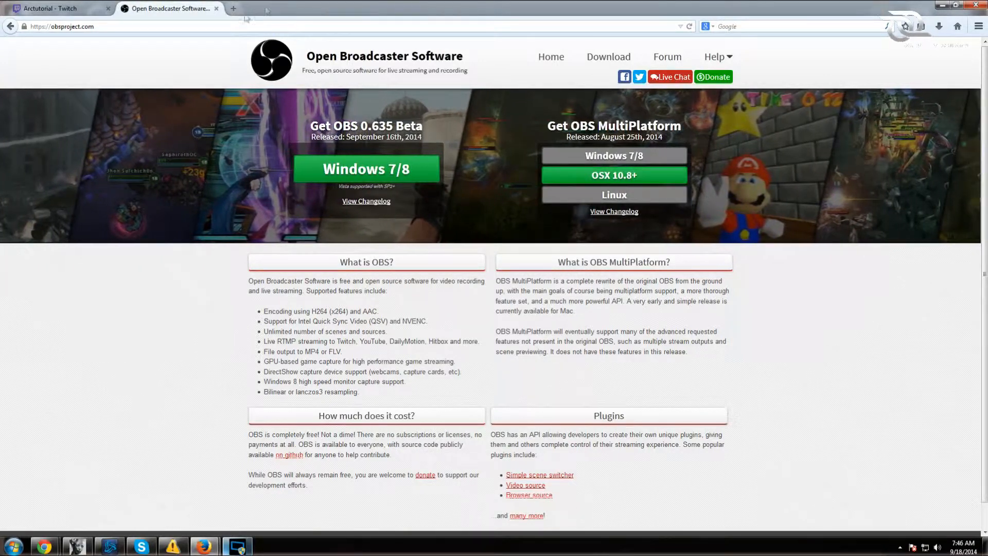
{"action": "left_click", "coordinate": [217, 9]}
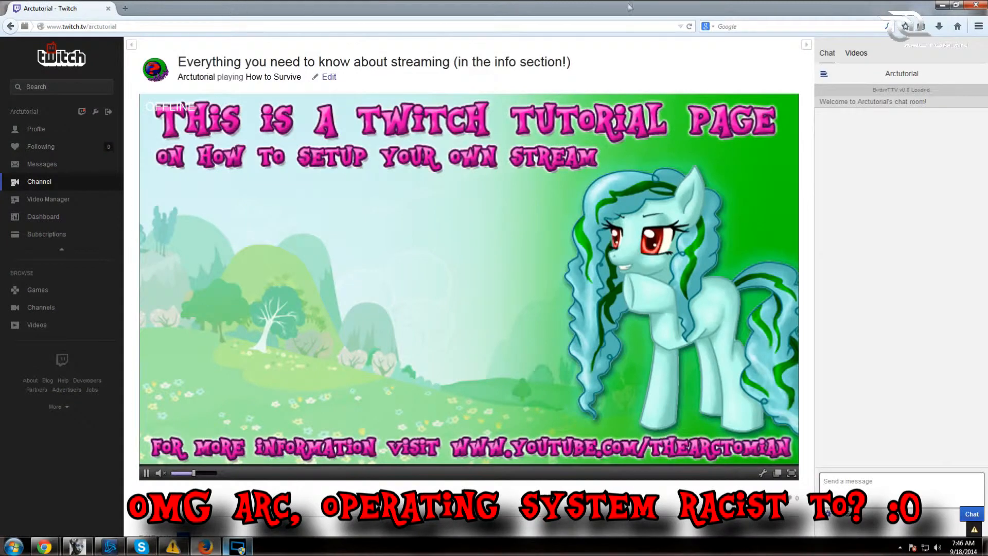
- Start Open Broadcaster Software from the desktop, install the available updates and relaunch it
{"action": "left_click", "coordinate": [945, 6]}
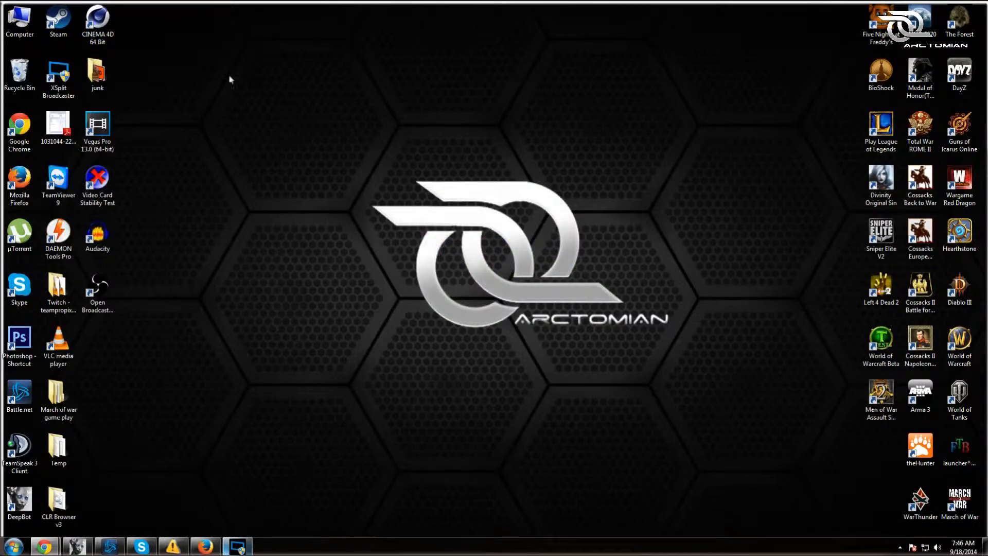
{"action": "double_click", "coordinate": [103, 282]}
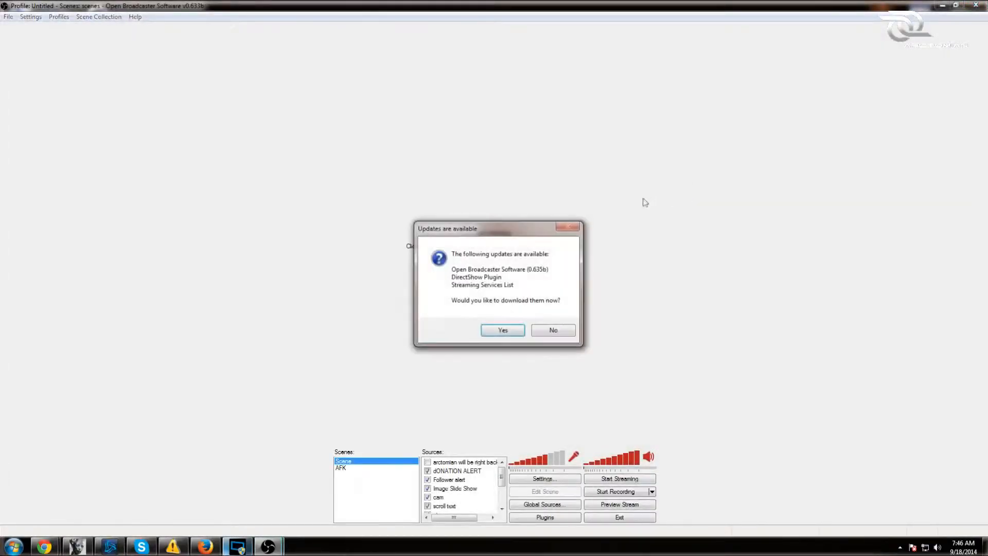
{"action": "left_click", "coordinate": [501, 331]}
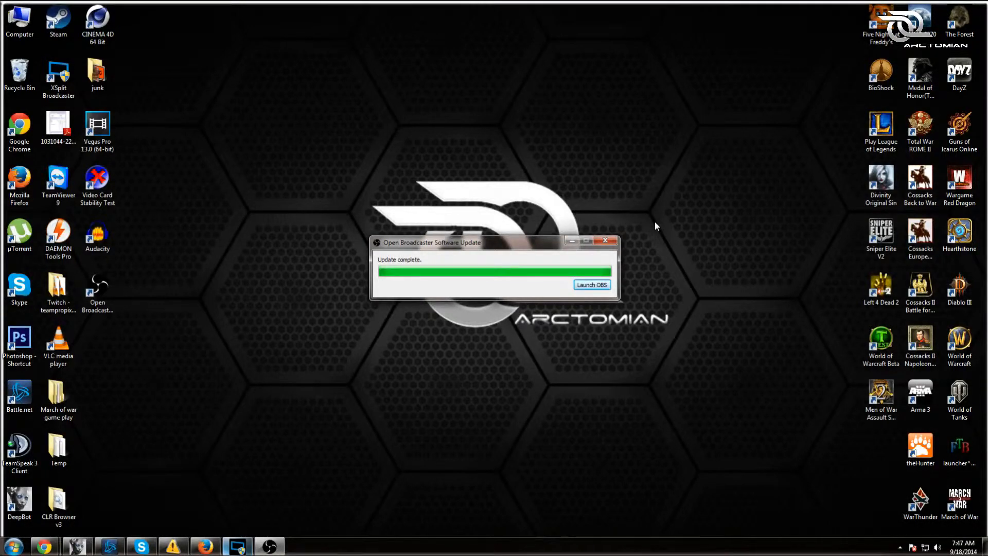
{"action": "left_click", "coordinate": [592, 285]}
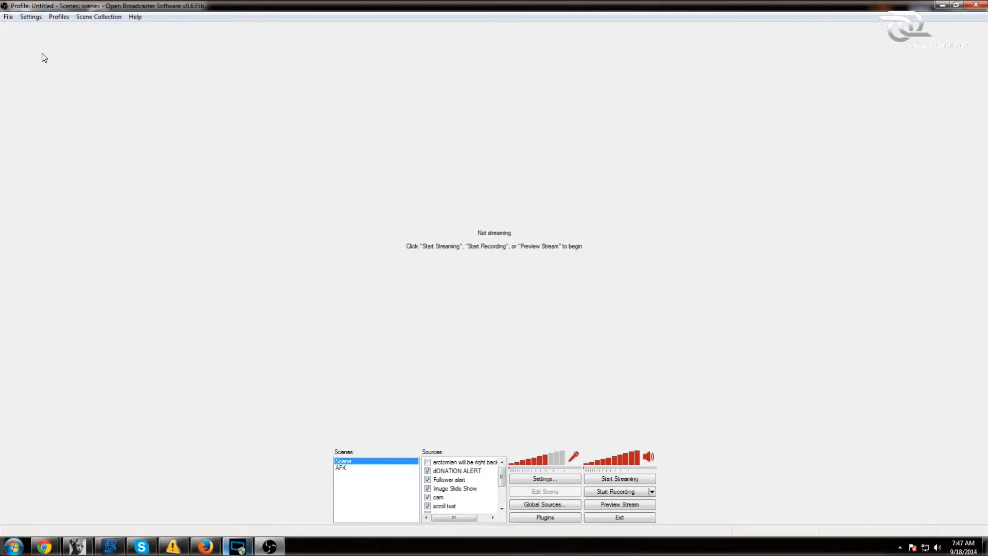
- In the encoding settings, set the max bitrate to 2000 kb/s and the custom buffer size to 2000 kbit, and apply them
{"action": "left_click", "coordinate": [30, 17]}
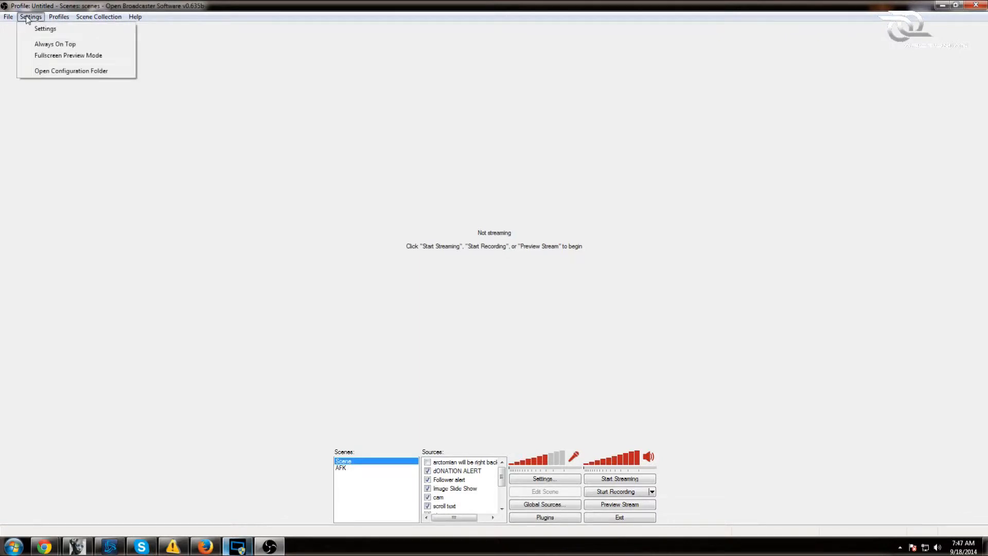
{"action": "left_click", "coordinate": [39, 27]}
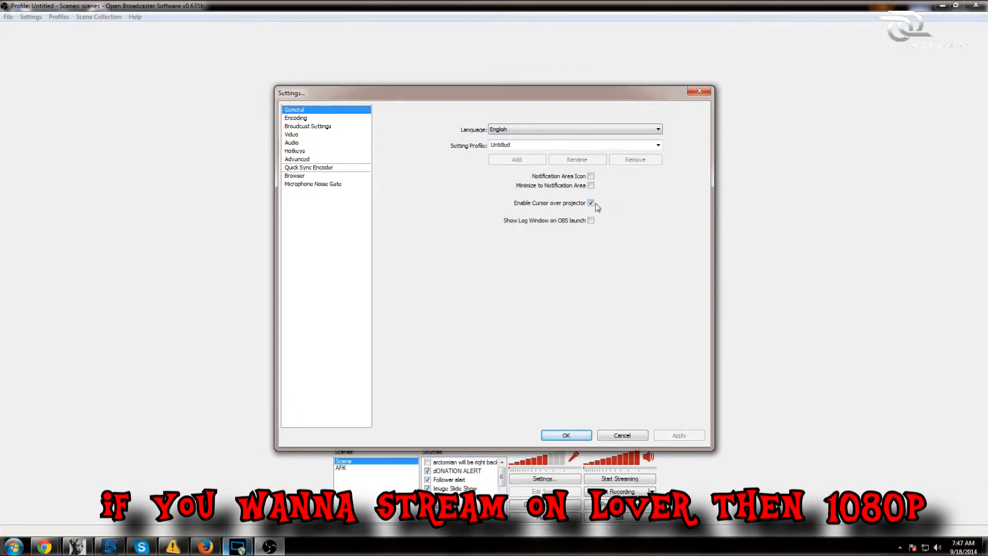
{"action": "left_click", "coordinate": [314, 117]}
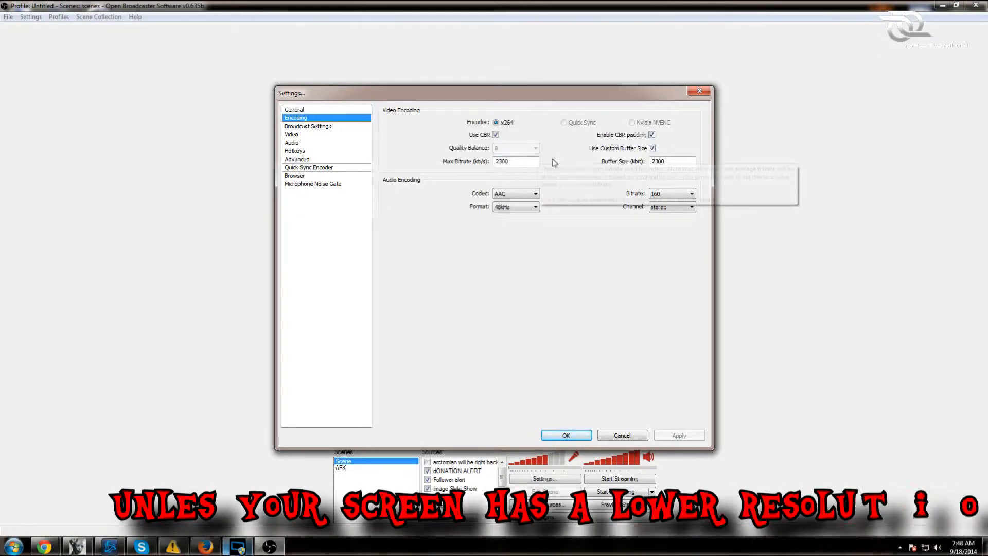
{"action": "mouse_move", "coordinate": [677, 167]}
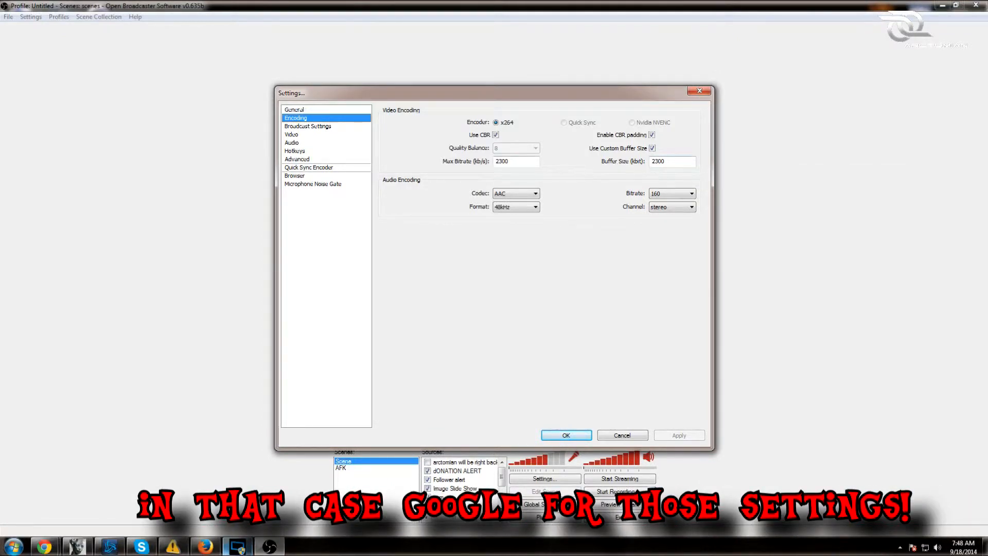
{"action": "key", "text": "BackSpace"}
{"action": "type", "text": "1"}
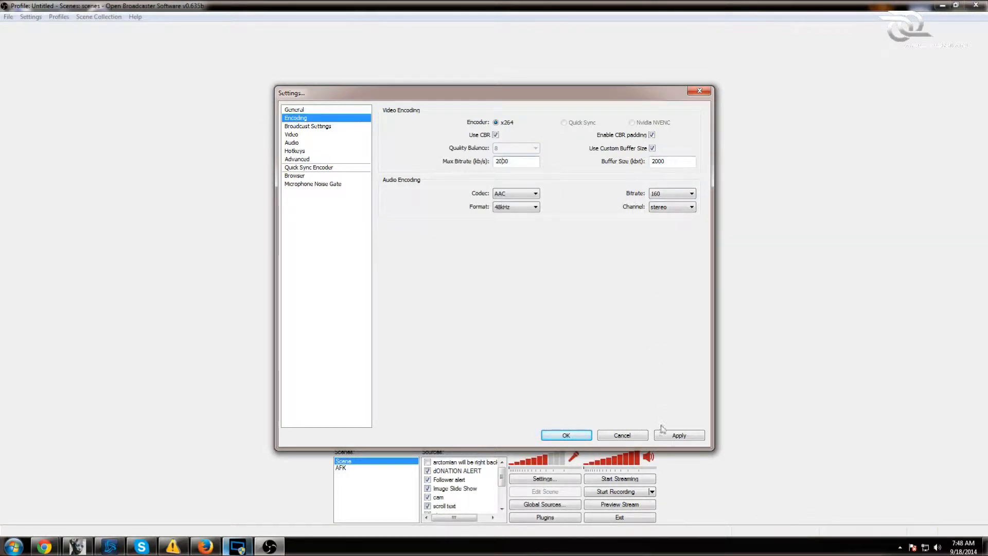
{"action": "left_click", "coordinate": [673, 439]}
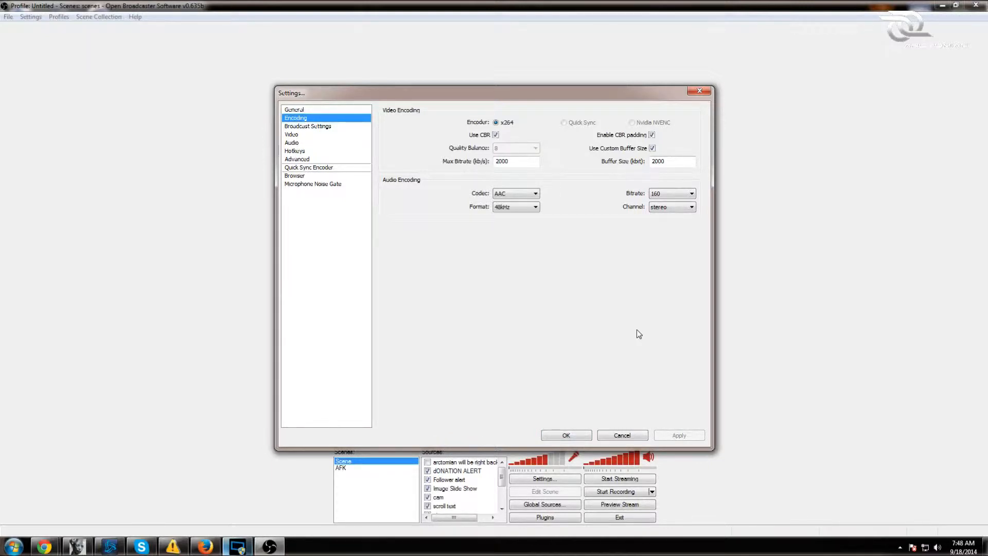
- Set the audio encoding bitrate to 128 and apply the change
{"action": "left_click", "coordinate": [690, 194]}
{"action": "left_click", "coordinate": [669, 236]}
{"action": "left_click", "coordinate": [680, 436]}
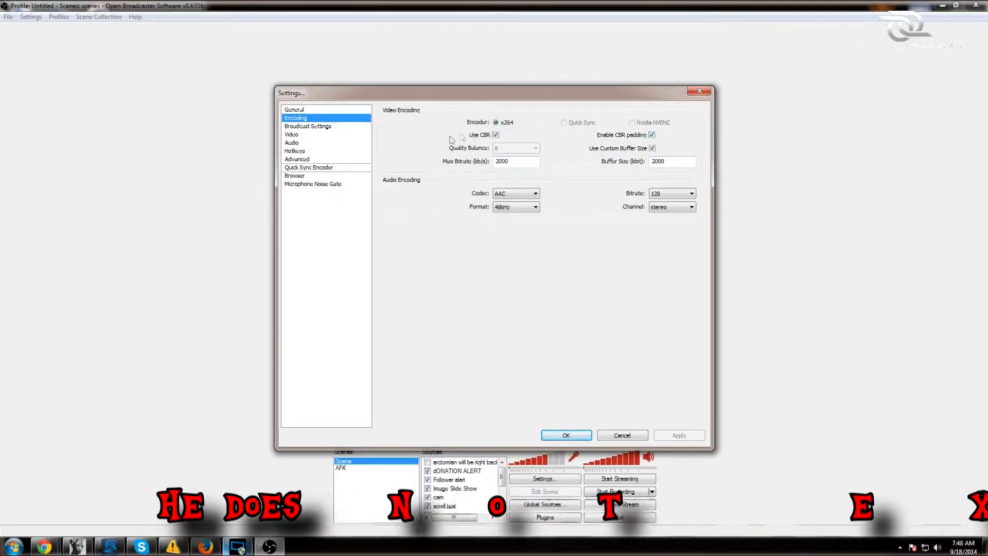
- Review the available FMS URL server locations in the broadcast settings
{"action": "left_click", "coordinate": [334, 126]}
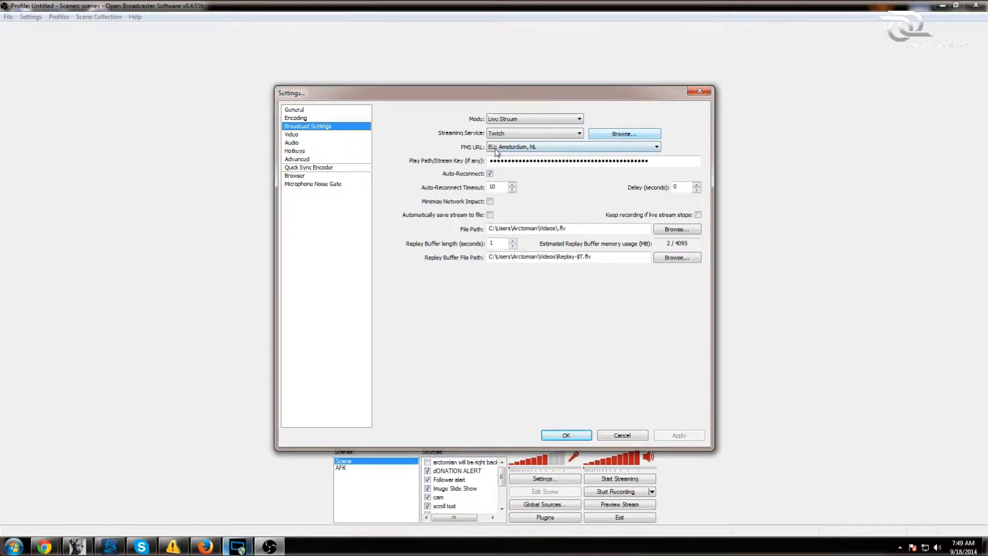
{"action": "left_click", "coordinate": [571, 149]}
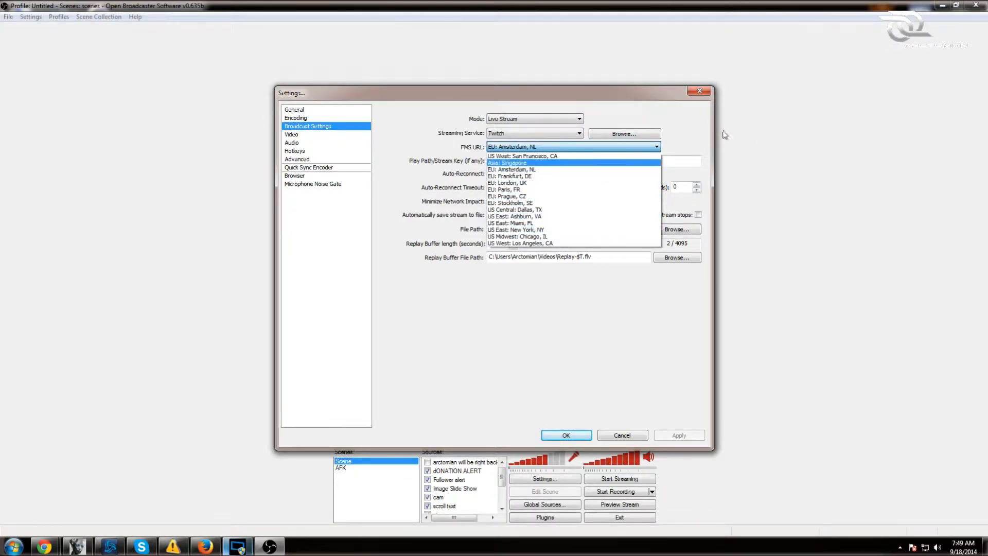
{"action": "left_click", "coordinate": [690, 138]}
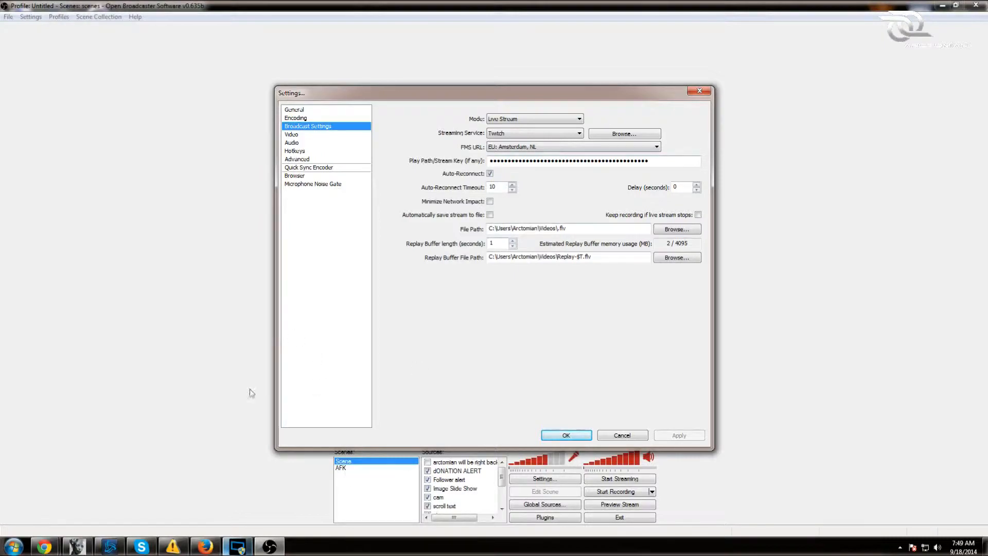
- Switch to Firefox, view the Stream Key page in the Twitch channel's dashboard and minimize the browser
{"action": "left_click", "coordinate": [205, 545]}
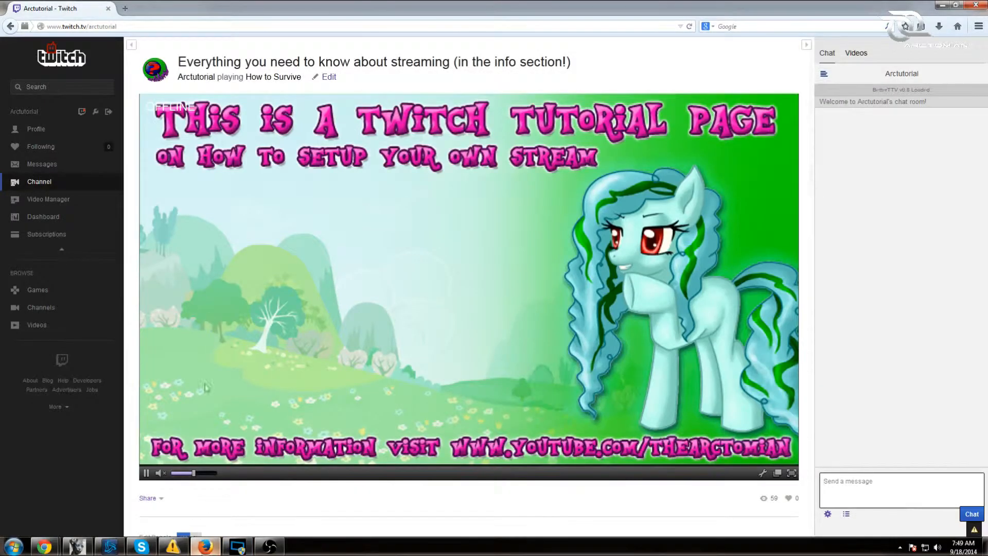
{"action": "left_click", "coordinate": [51, 220]}
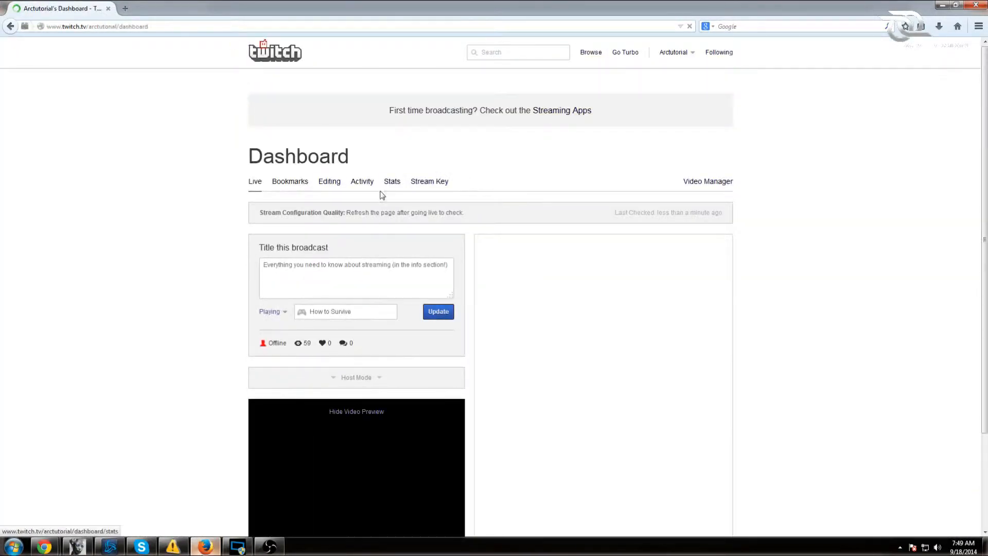
{"action": "left_click", "coordinate": [710, 182]}
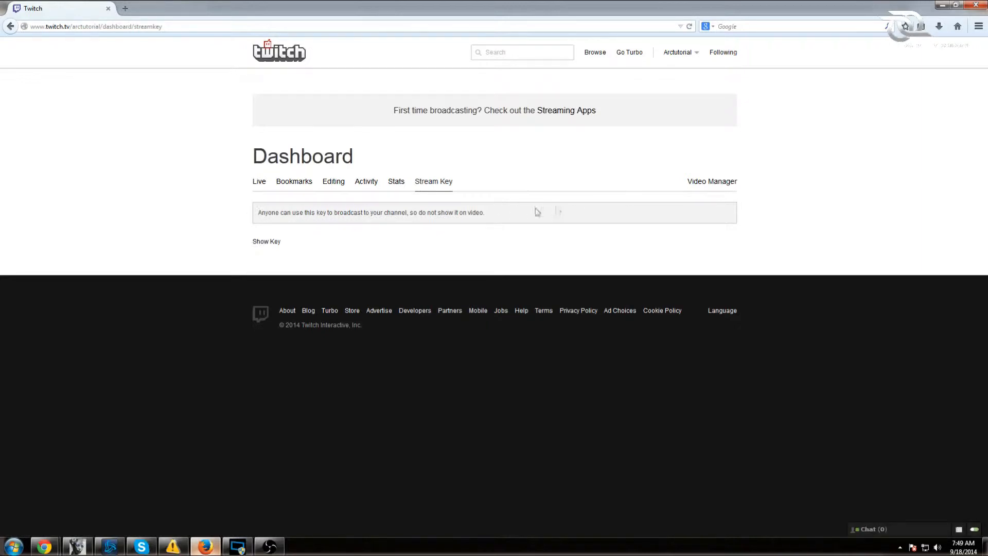
{"action": "left_click", "coordinate": [941, 5]}
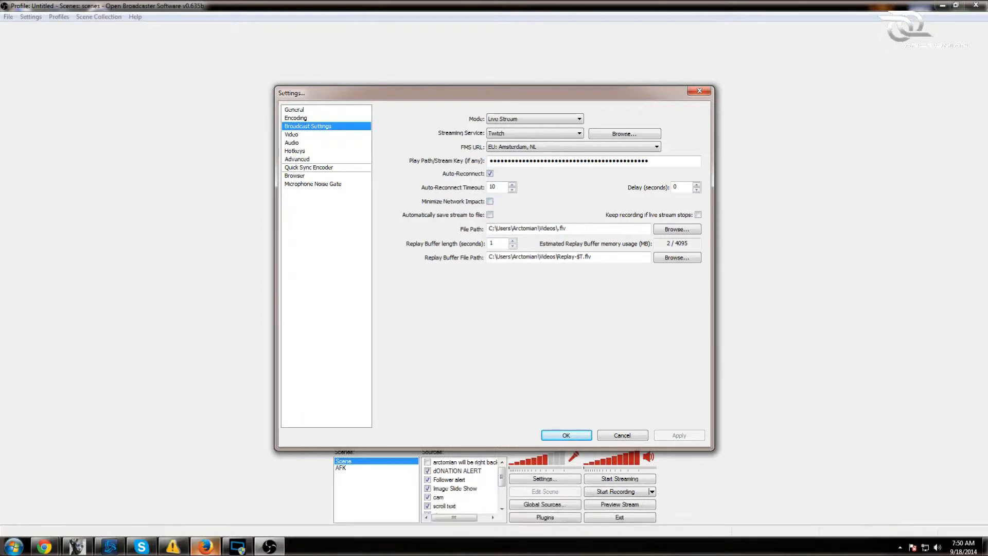
- Examine the recording file path in the broadcast settings and the video adapter options in the video settings
{"action": "mouse_move", "coordinate": [546, 234]}
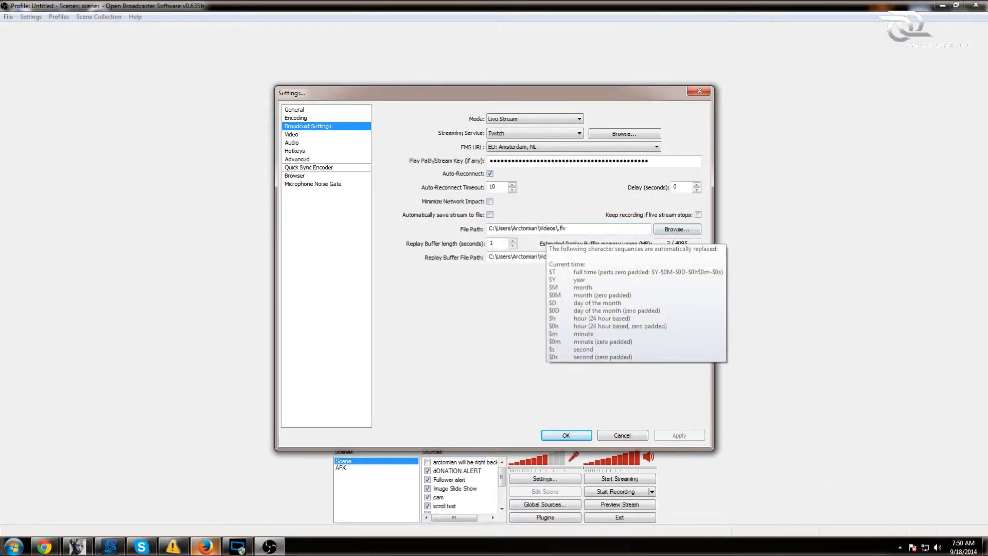
{"action": "left_click_drag", "start_coordinate": [566, 228], "coordinate": [557, 227]}
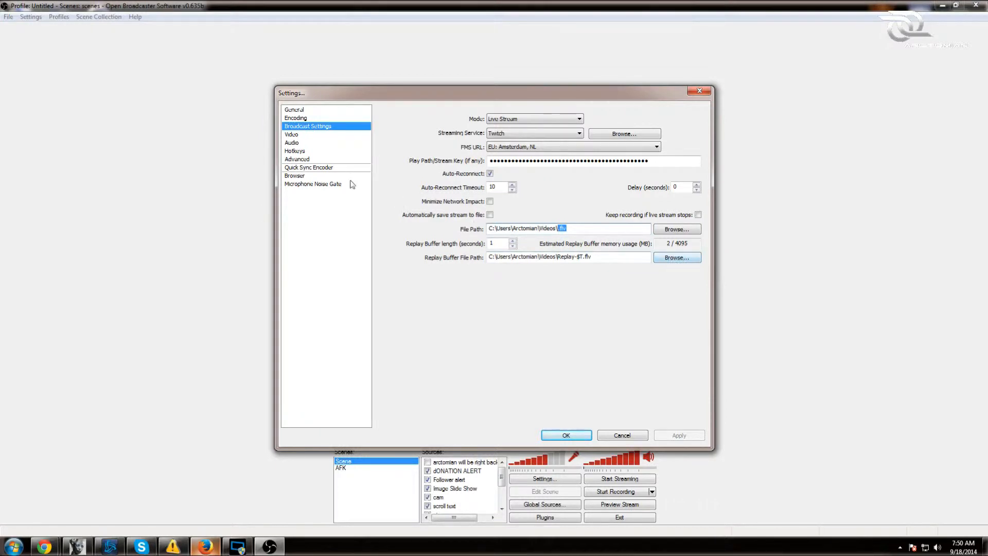
{"action": "left_click", "coordinate": [316, 134]}
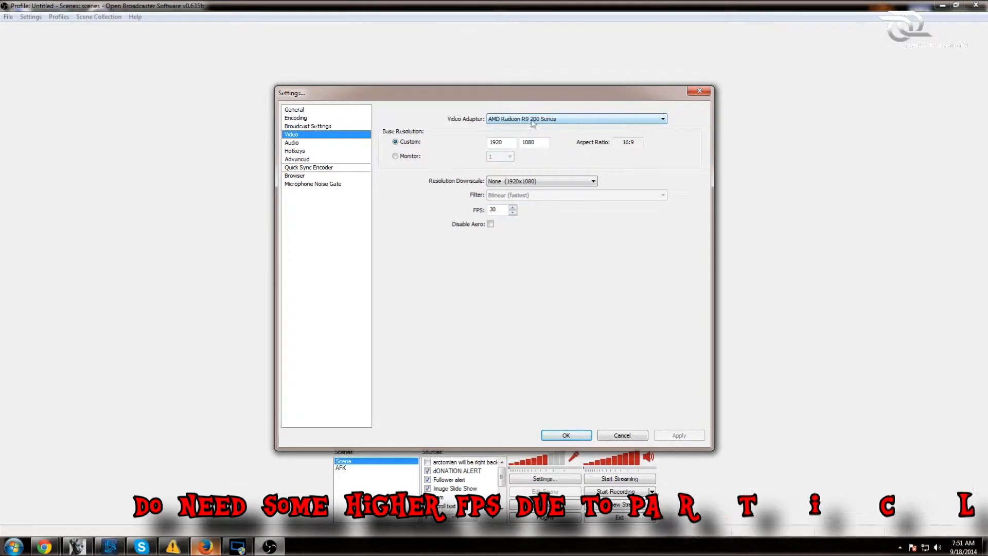
{"action": "left_click", "coordinate": [582, 121]}
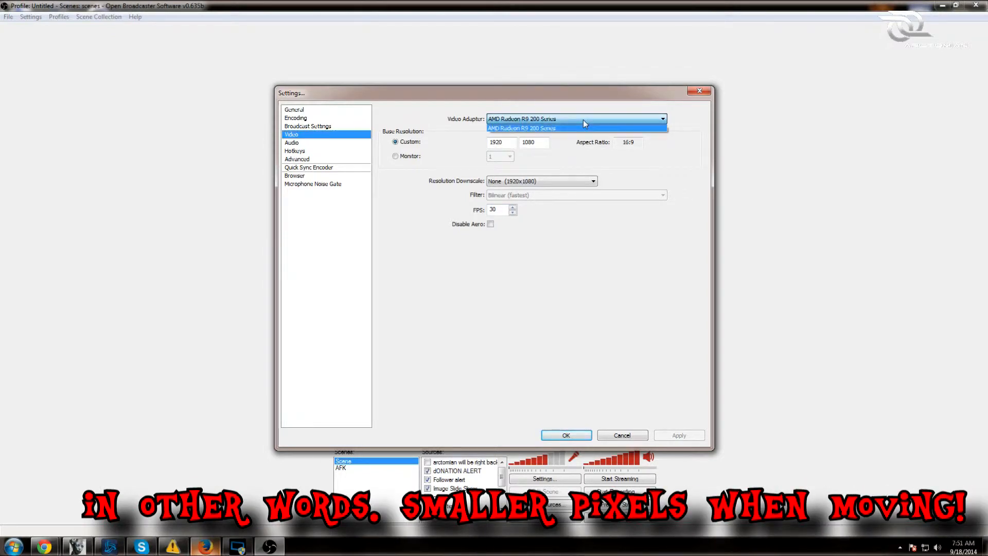
{"action": "left_click", "coordinate": [582, 127]}
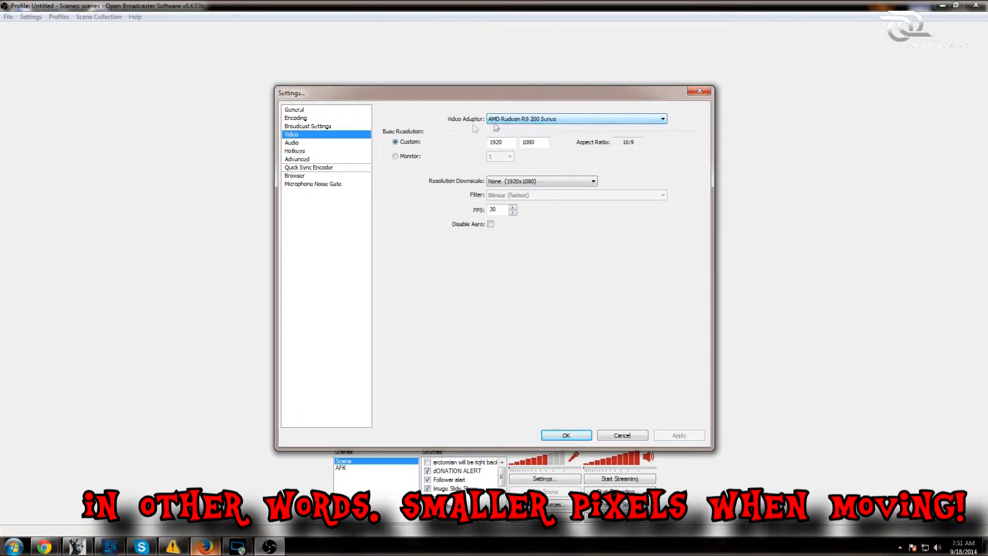
- Examine the desktop audio device options in the audio settings and look over the available hotkeys
{"action": "left_click", "coordinate": [292, 143]}
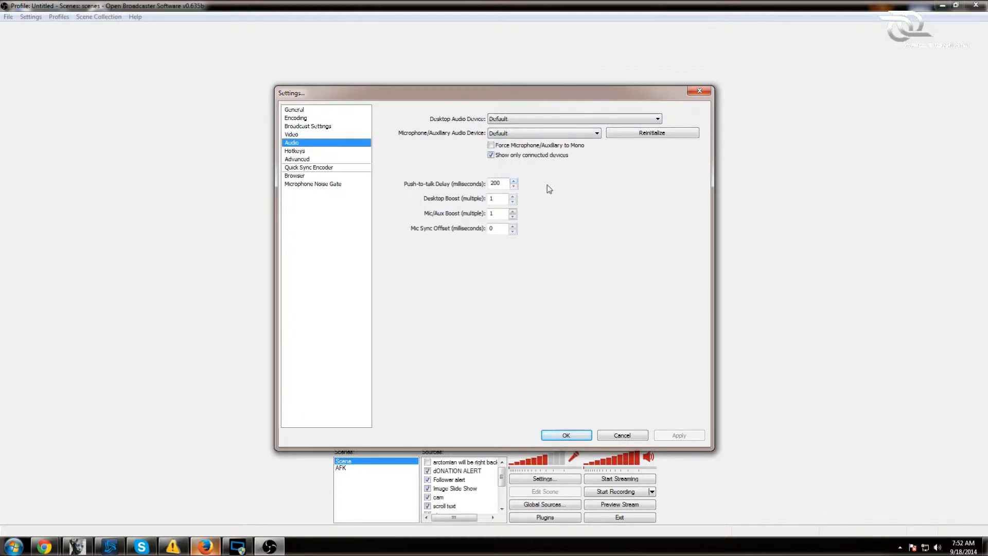
{"action": "left_click", "coordinate": [563, 120]}
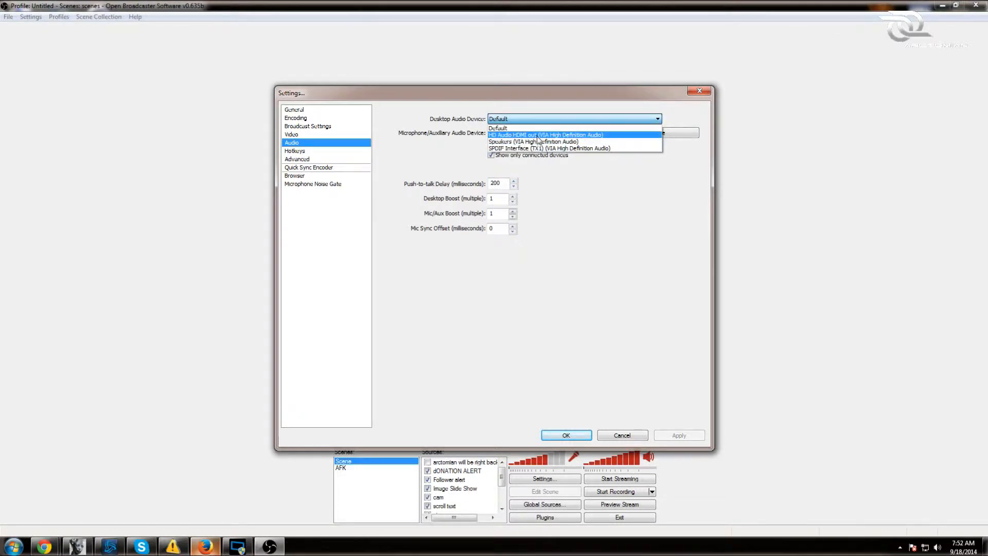
{"action": "left_click", "coordinate": [581, 317]}
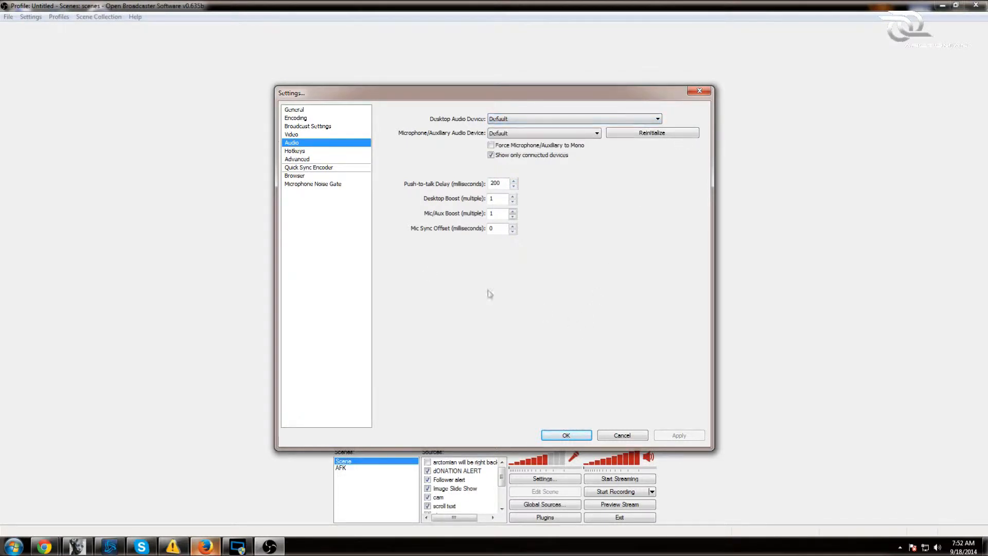
{"action": "left_click", "coordinate": [309, 150]}
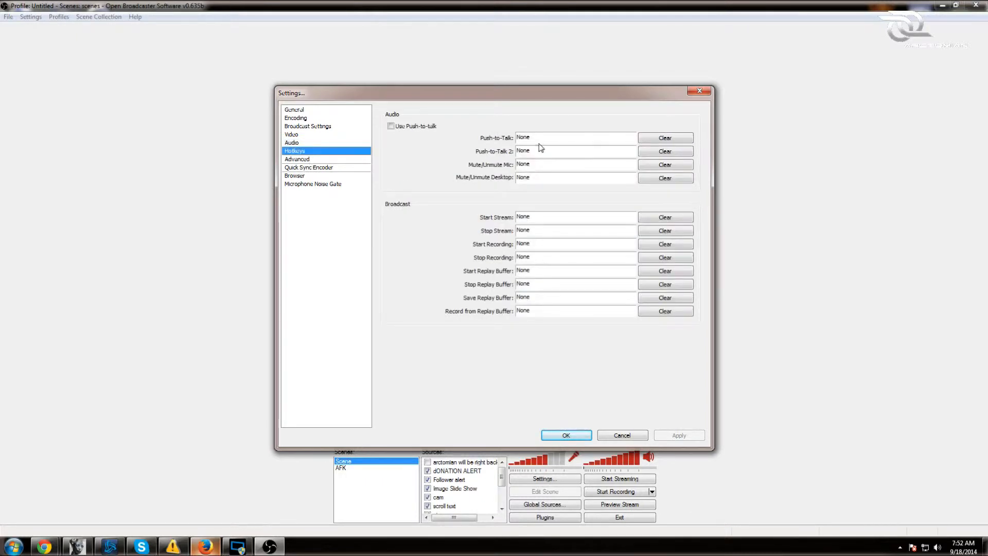
- Review the x264 CPU preset options in the advanced settings without choosing another one
{"action": "left_click", "coordinate": [323, 161]}
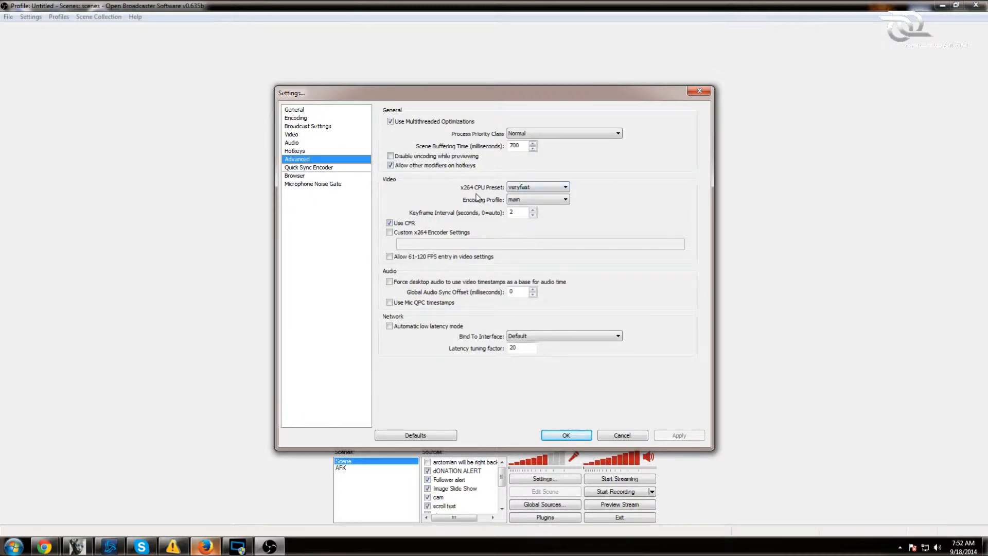
{"action": "left_click", "coordinate": [564, 188]}
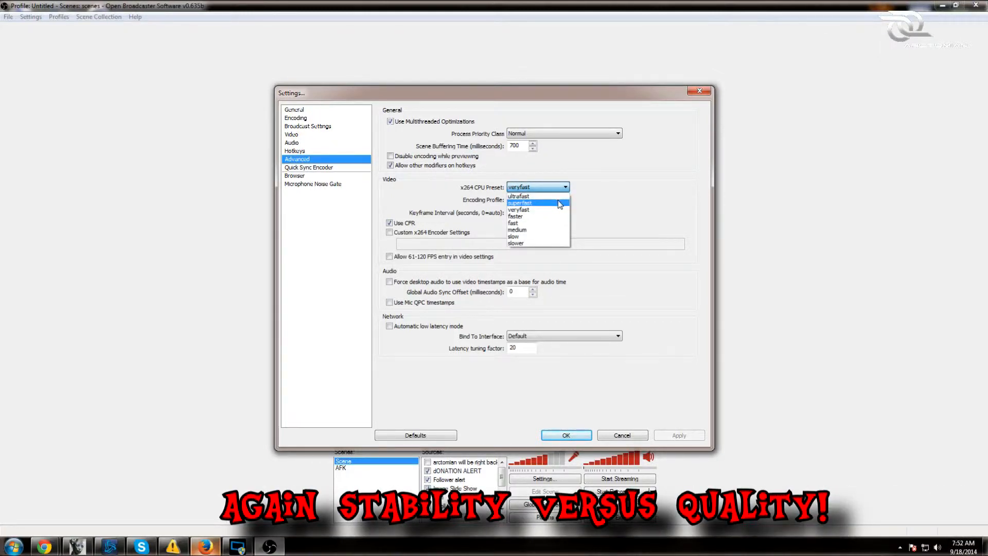
{"action": "left_click", "coordinate": [646, 203]}
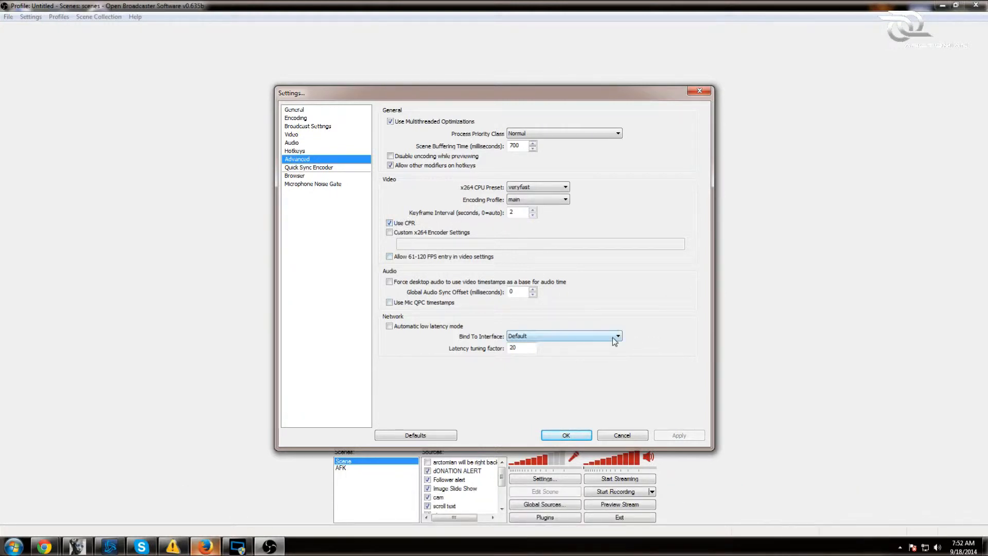
- Look through the Quick Sync Encoder, Browser and Microphone Noise Gate settings and close the settings without saving
{"action": "left_click", "coordinate": [315, 168]}
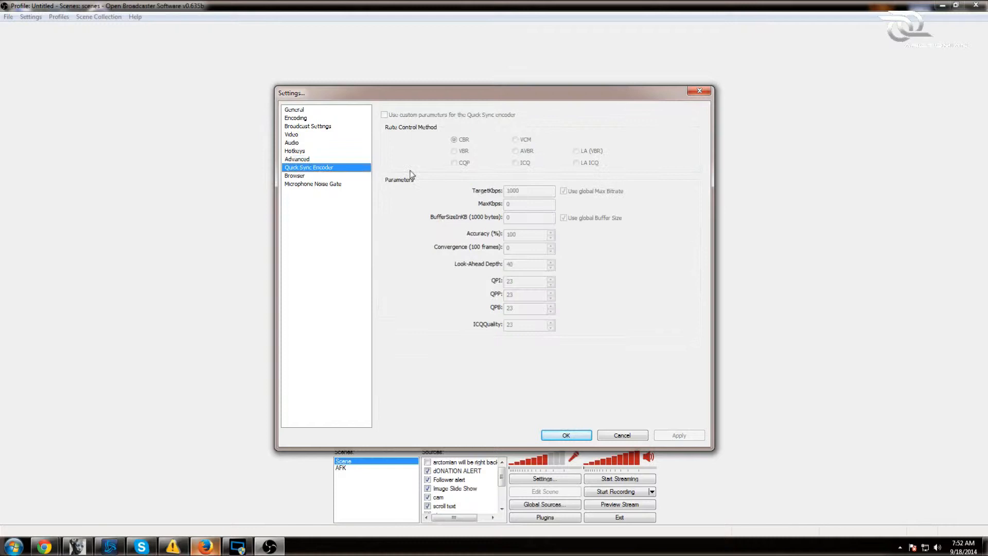
{"action": "left_click", "coordinate": [320, 176]}
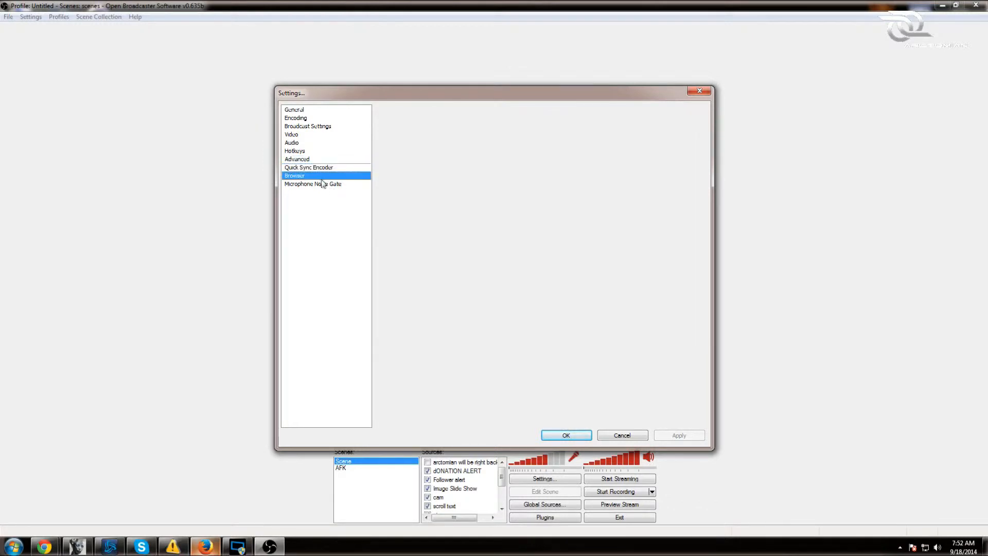
{"action": "left_click", "coordinate": [326, 185]}
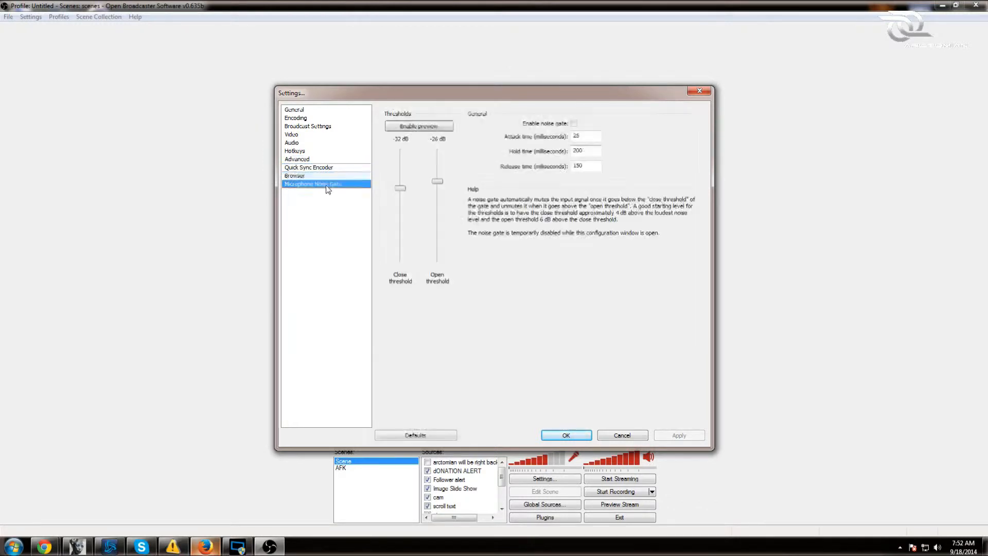
{"action": "left_click", "coordinate": [622, 434]}
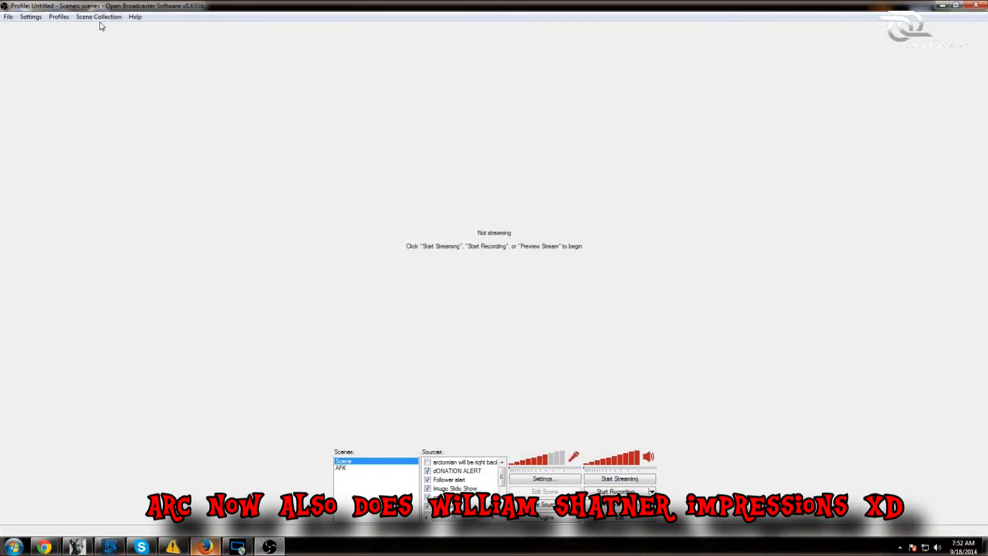
- Add a new scene named Arctutorial
{"action": "right_click", "coordinate": [368, 496]}
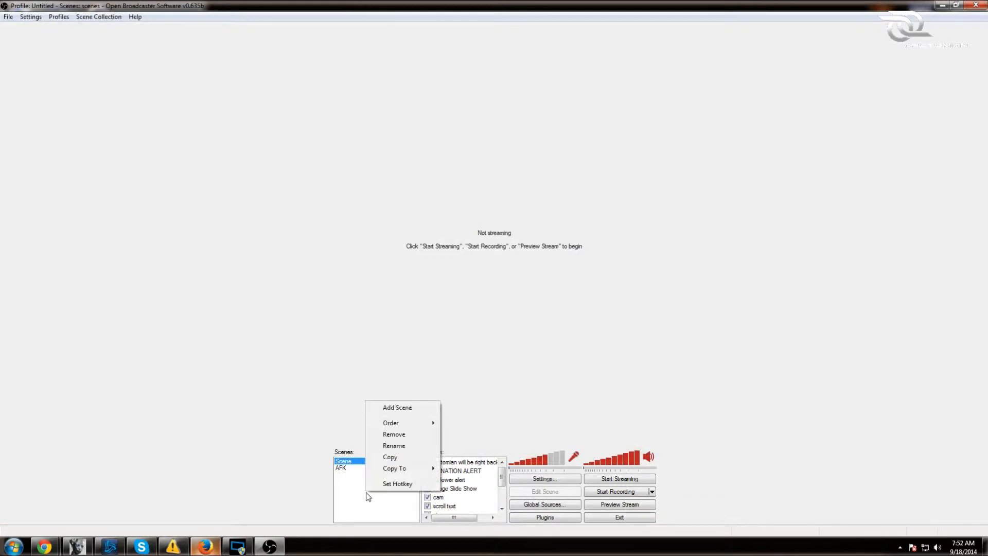
{"action": "left_click", "coordinate": [404, 408]}
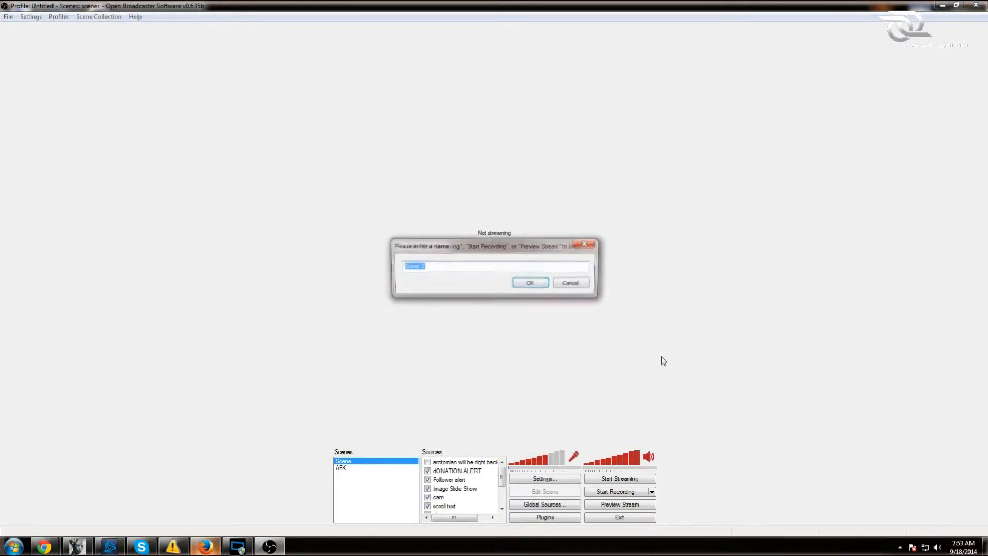
{"action": "type", "text": "Ar"}
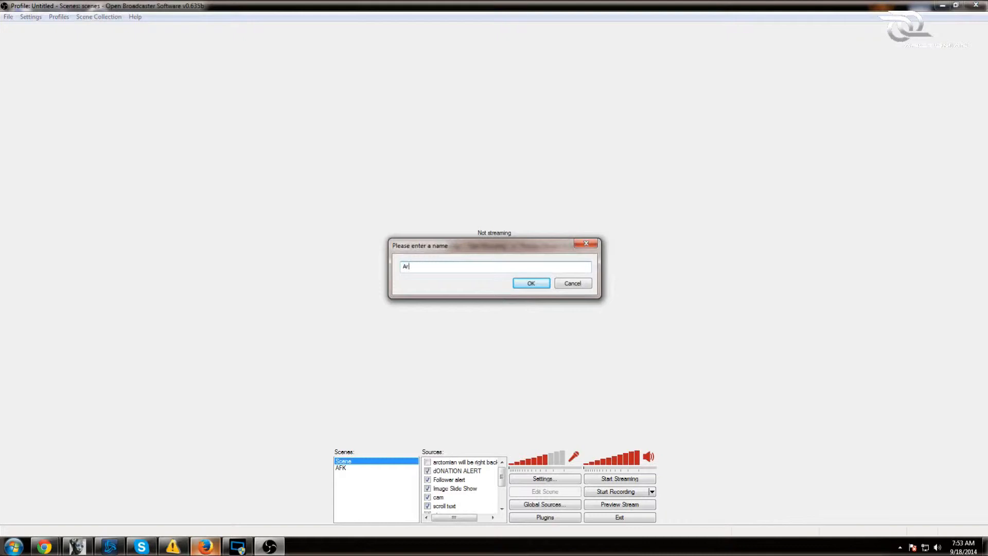
{"action": "type", "text": "ctutorial"}
{"action": "left_click", "coordinate": [528, 284]}
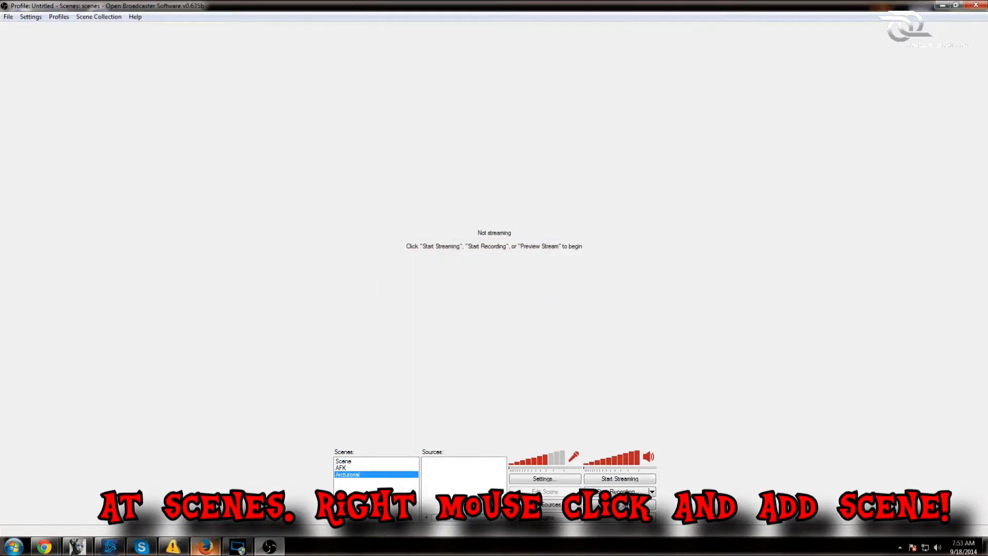
- Rename the scene called Scene as stream
{"action": "right_click", "coordinate": [360, 497]}
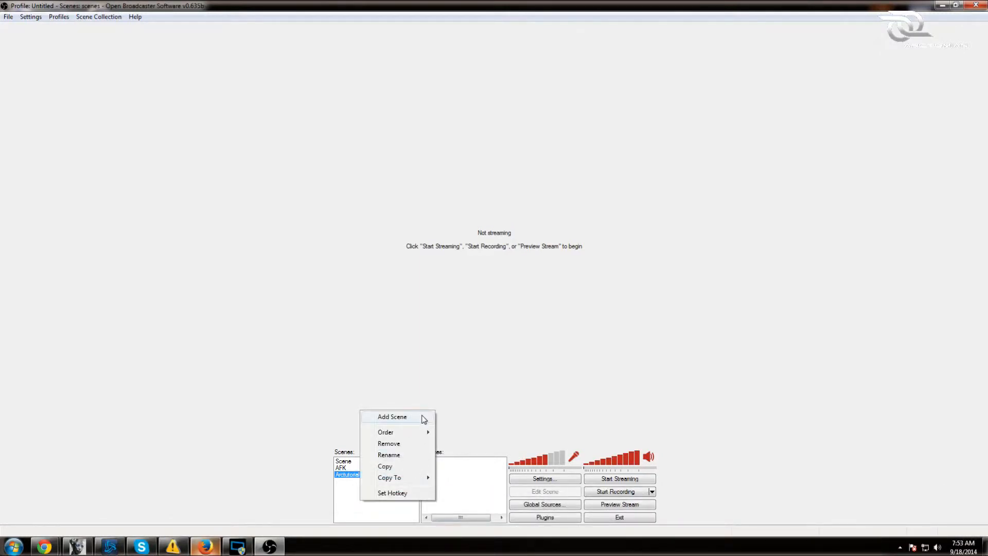
{"action": "left_click", "coordinate": [348, 517]}
{"action": "left_click", "coordinate": [360, 462]}
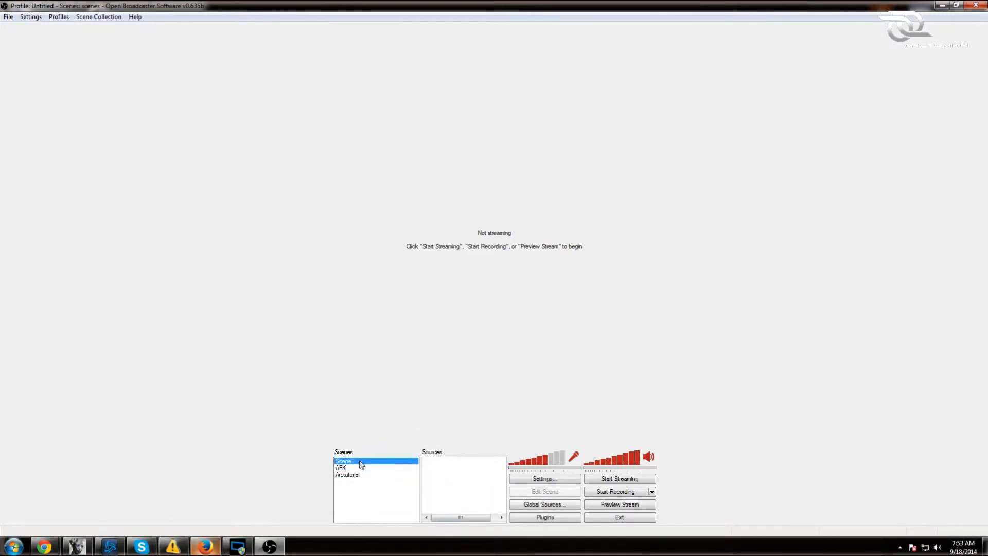
{"action": "right_click", "coordinate": [350, 461]}
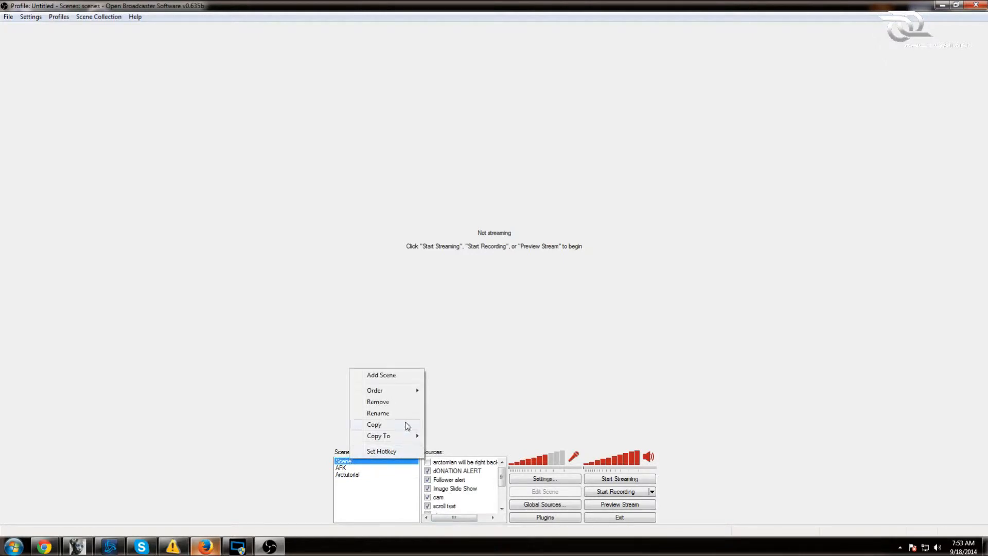
{"action": "left_click", "coordinate": [402, 414]}
{"action": "type", "text": "stream"}
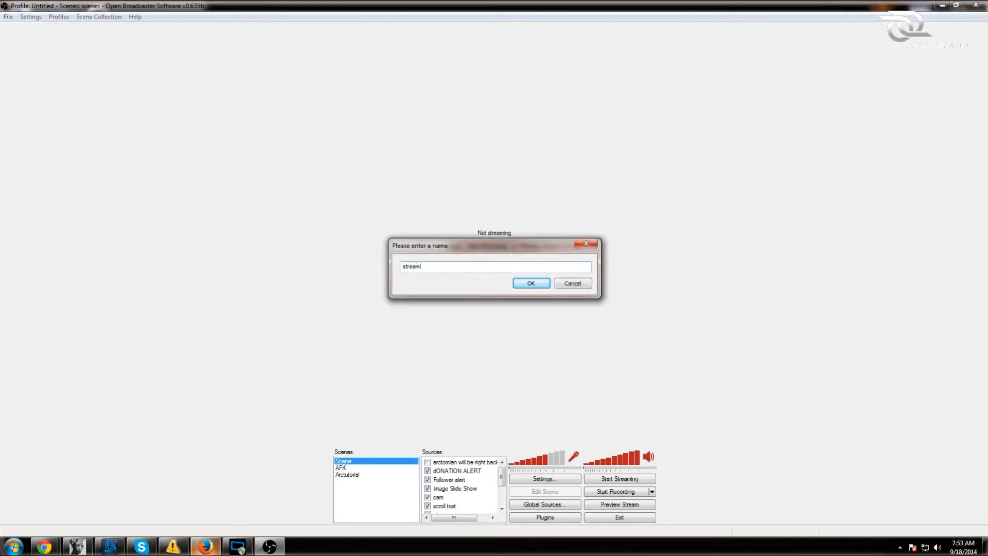
{"action": "key", "text": "Return"}
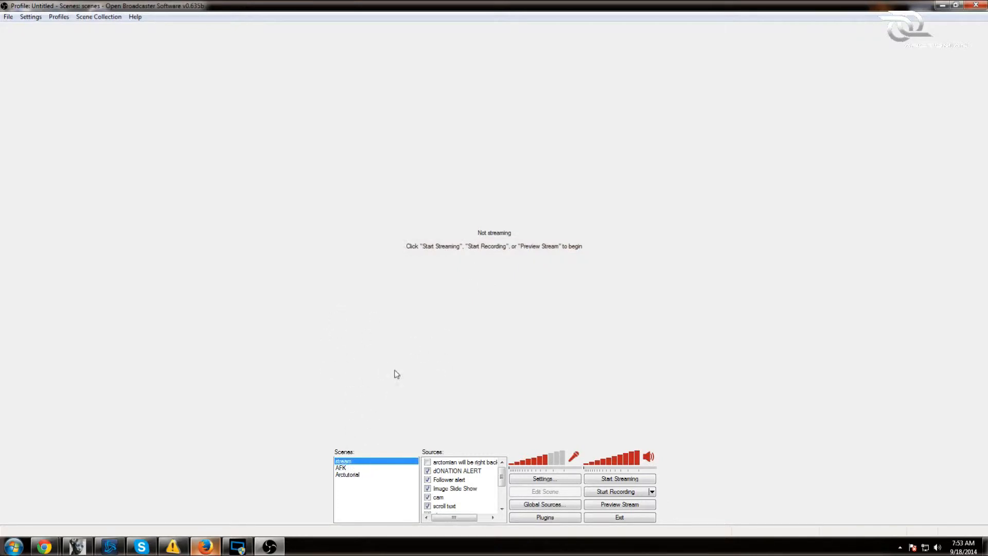
- Add an image source named "stream interface" to the Arctutorial scene
{"action": "left_click", "coordinate": [355, 474]}
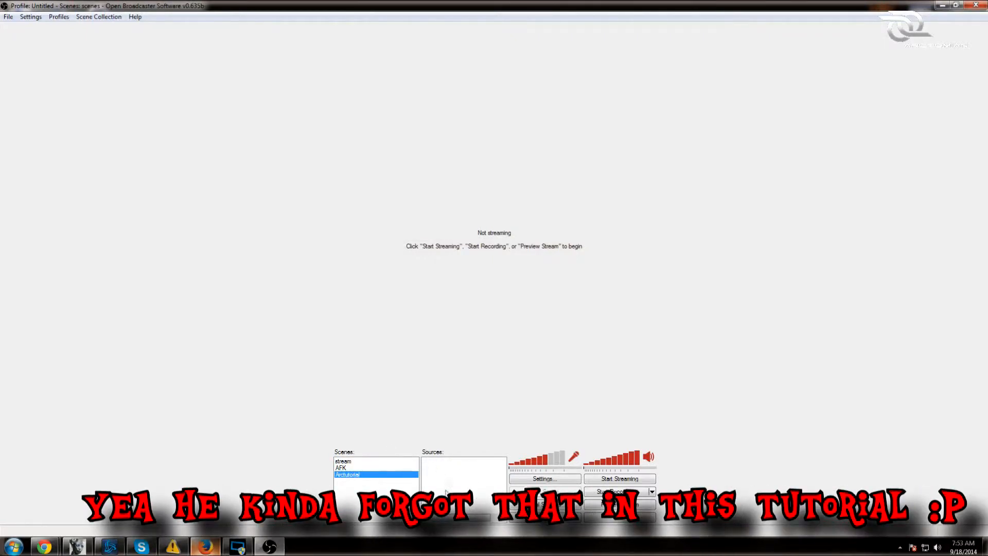
{"action": "right_click", "coordinate": [455, 470]}
{"action": "mouse_move", "coordinate": [475, 479]}
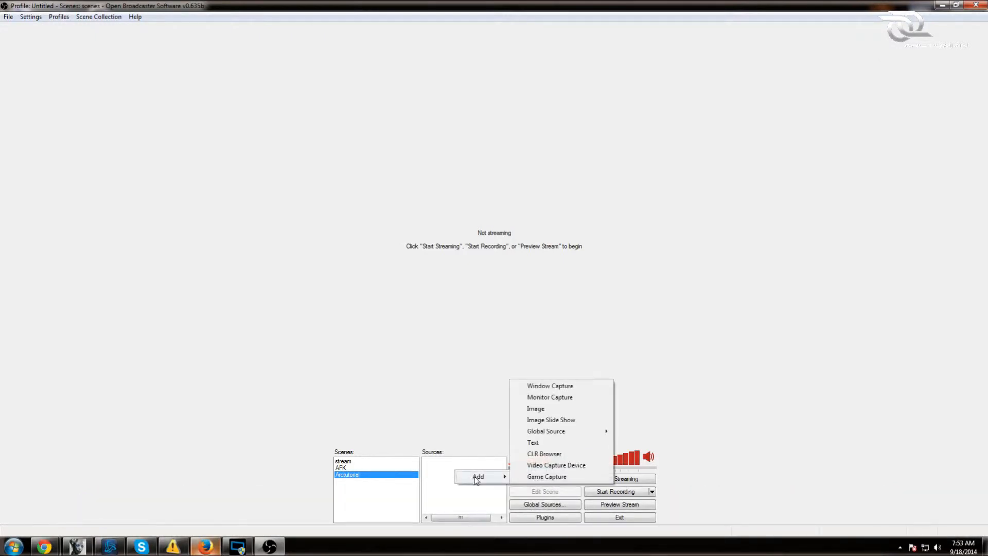
{"action": "left_click", "coordinate": [584, 408]}
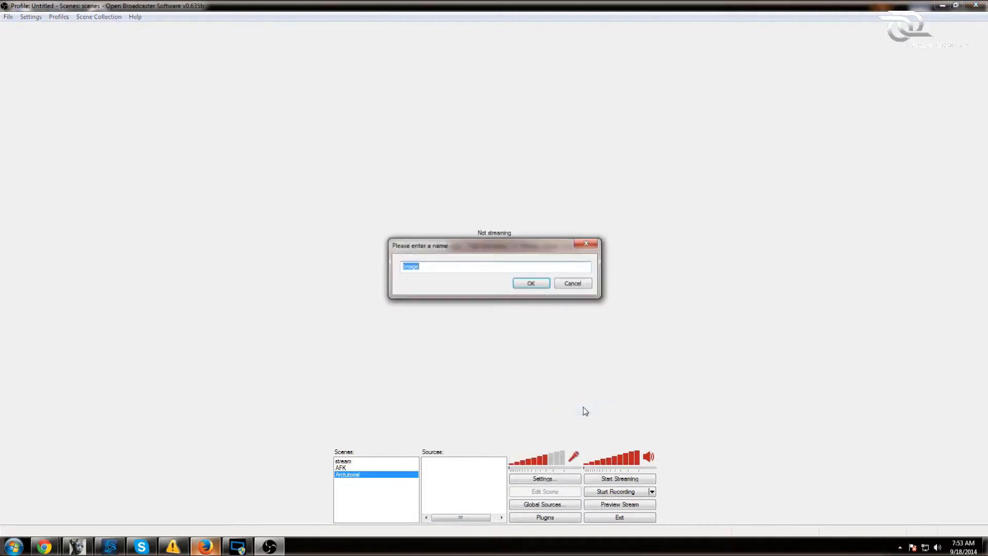
{"action": "type", "text": "stream interfac"}
{"action": "left_click", "coordinate": [530, 284]}
- Search the Arctomian subfolders Youtube, intro's and Logo & Ui for the stream interface image file
{"action": "left_click", "coordinate": [566, 187]}
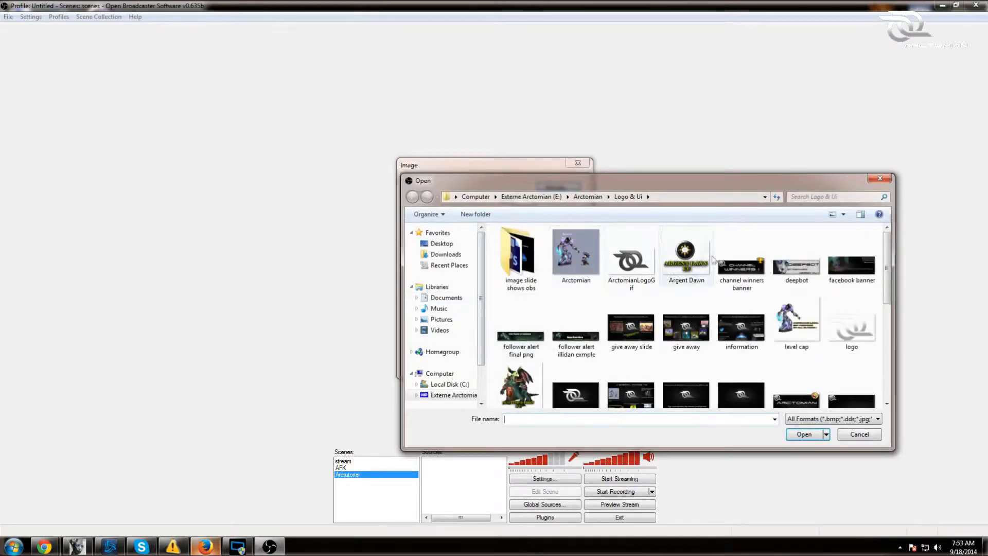
{"action": "left_click", "coordinate": [588, 196]}
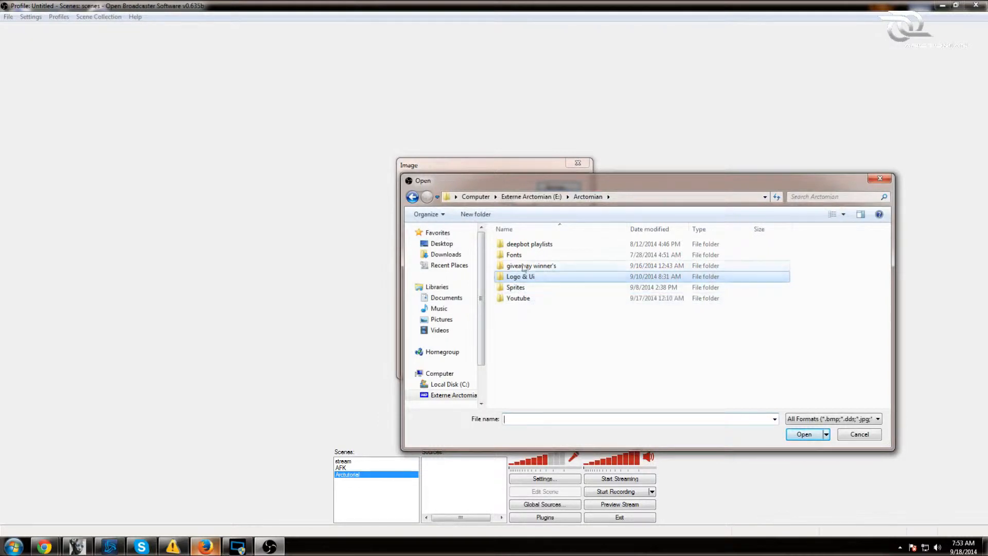
{"action": "left_click", "coordinate": [535, 200]}
{"action": "double_click", "coordinate": [529, 255]}
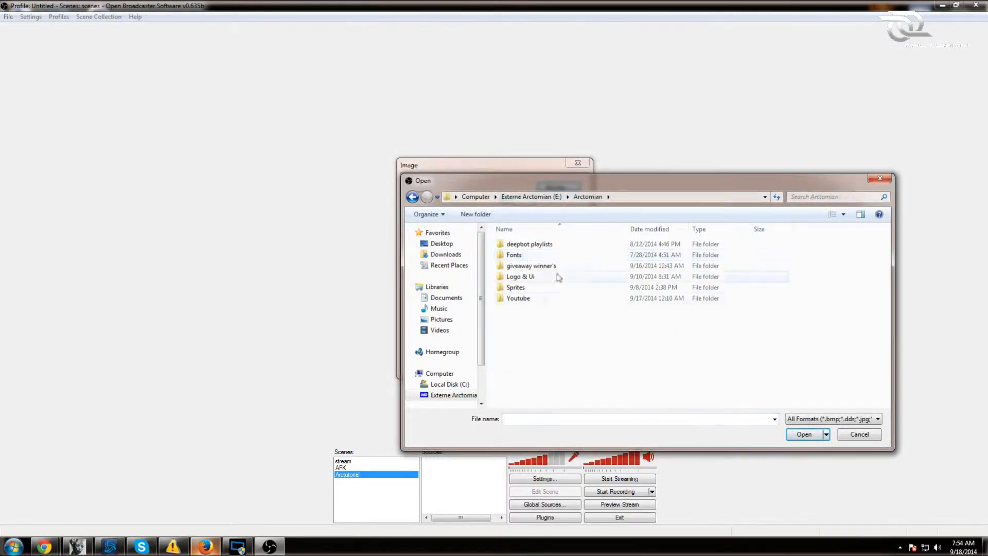
{"action": "double_click", "coordinate": [530, 299]}
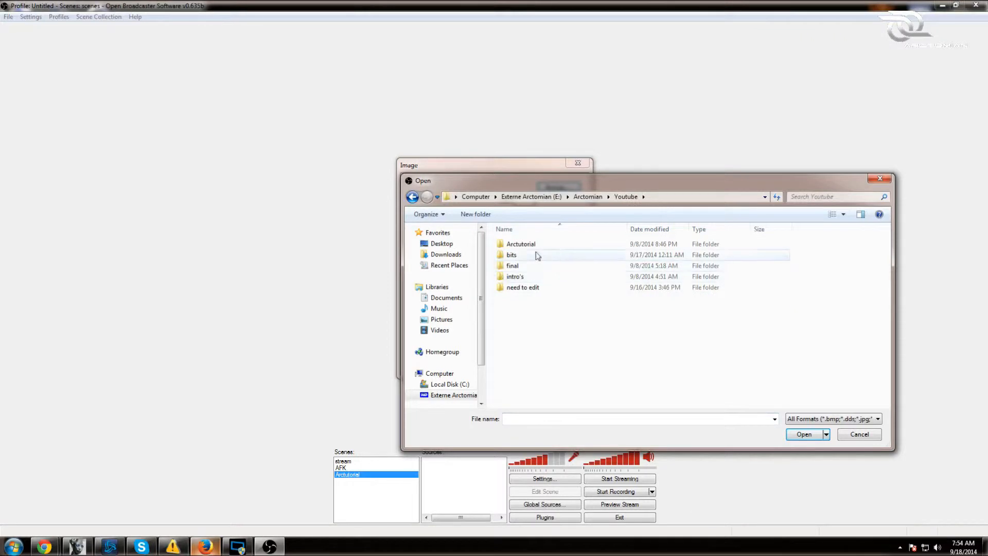
{"action": "left_click", "coordinate": [533, 280]}
{"action": "double_click", "coordinate": [533, 281]}
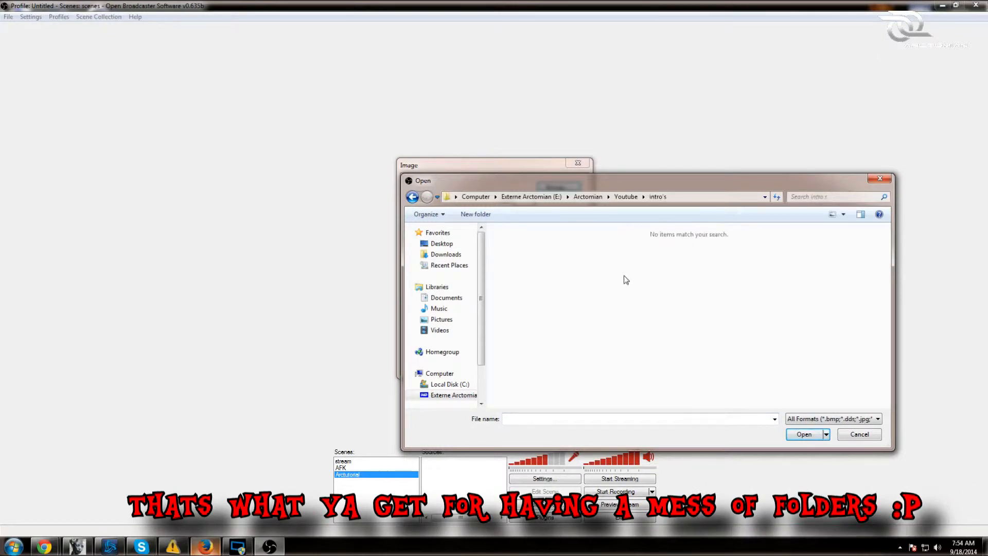
{"action": "left_click", "coordinate": [412, 196]}
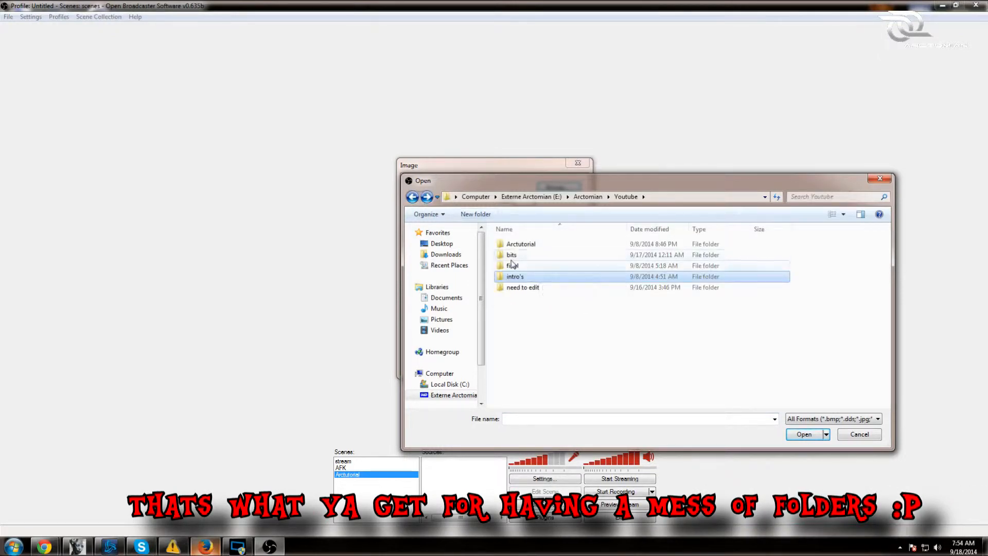
{"action": "left_click", "coordinate": [412, 197]}
{"action": "left_click", "coordinate": [412, 196]}
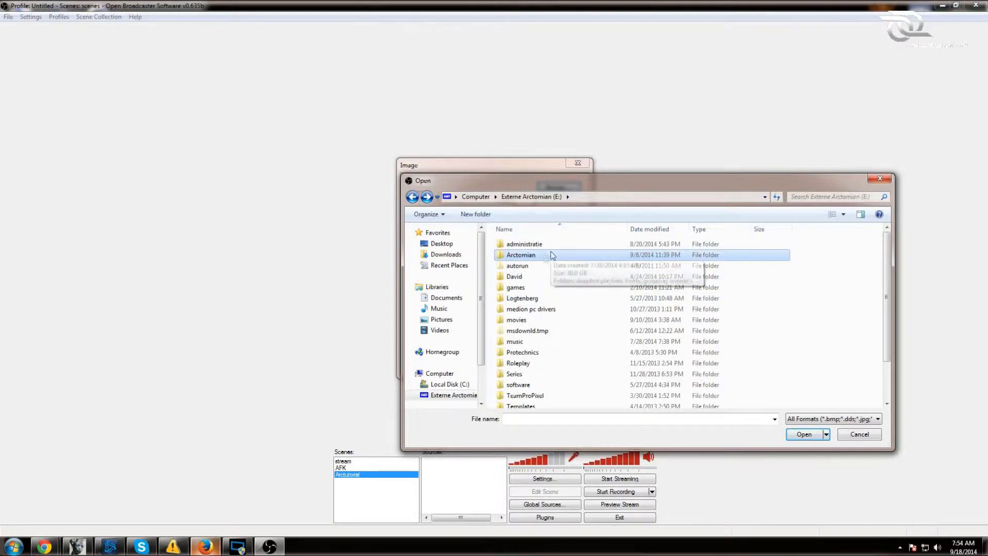
{"action": "double_click", "coordinate": [529, 254]}
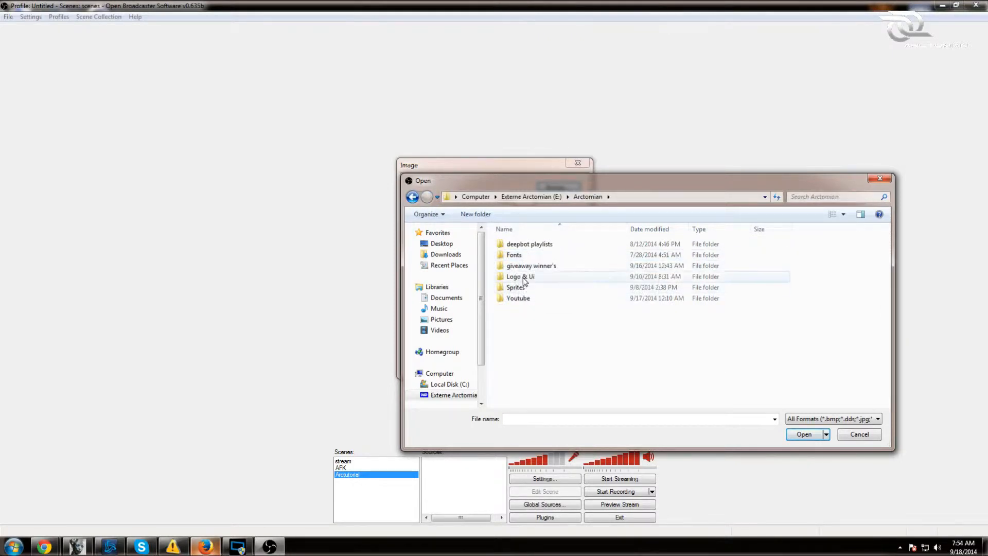
{"action": "double_click", "coordinate": [514, 276]}
{"action": "mouse_move", "coordinate": [886, 269]}
{"action": "left_mouse_down"}
{"action": "mouse_move", "coordinate": [889, 360]}
{"action": "mouse_move", "coordinate": [887, 280]}
{"action": "left_mouse_up"}
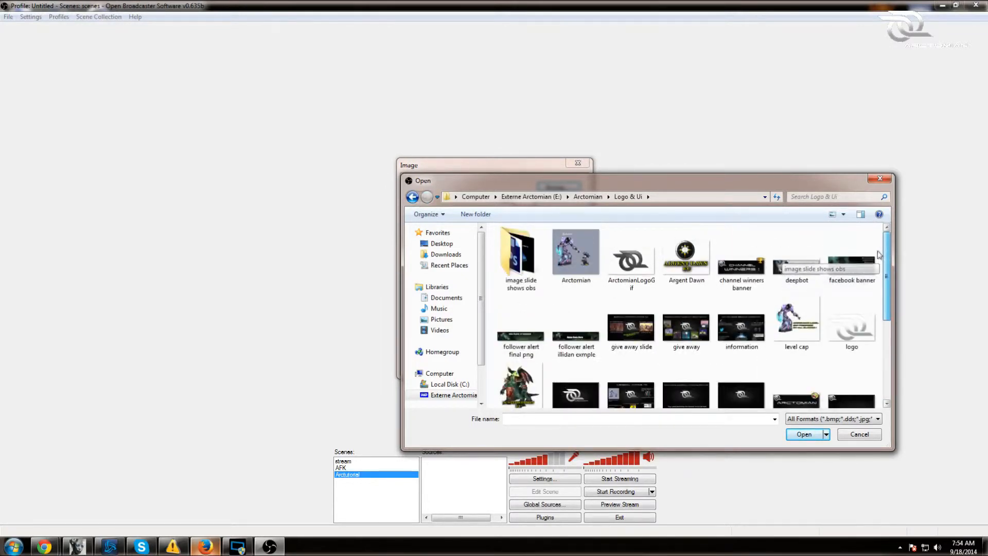
- Load stream ui.png from the Arctomian\Youtube\Arctutorial folder into the stream interface source and confirm its default image settings
{"action": "left_click", "coordinate": [535, 196]}
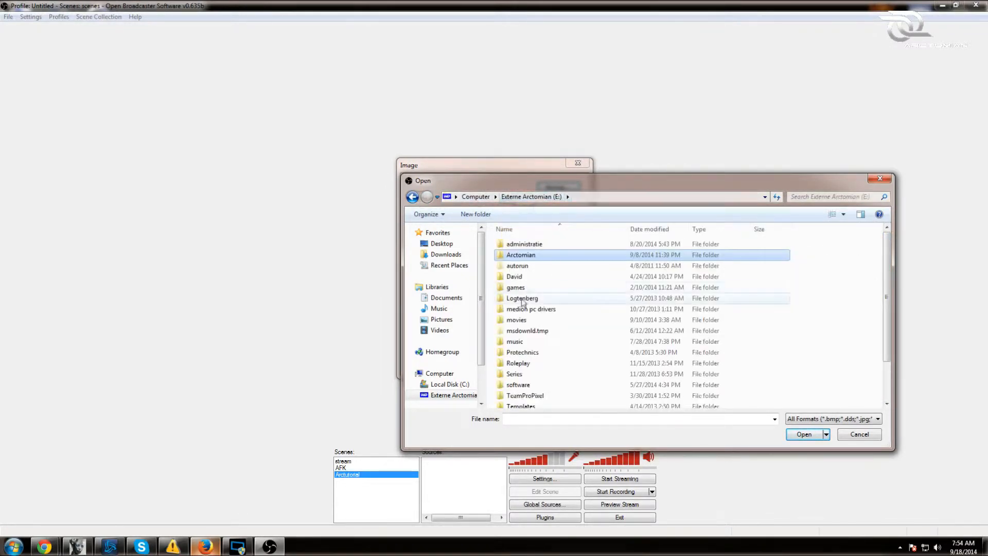
{"action": "double_click", "coordinate": [526, 256]}
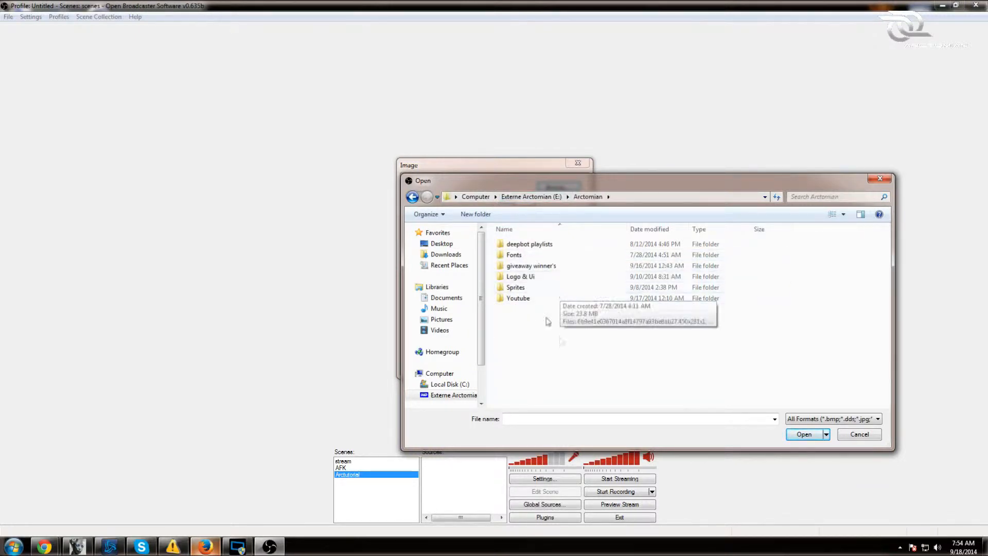
{"action": "double_click", "coordinate": [529, 297]}
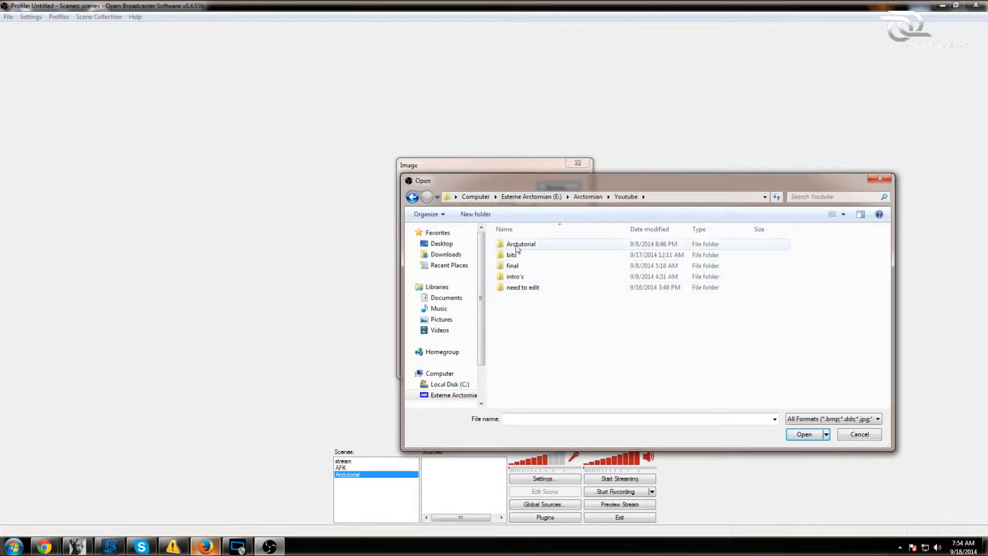
{"action": "double_click", "coordinate": [521, 243]}
{"action": "left_click", "coordinate": [509, 307]}
{"action": "left_click", "coordinate": [812, 435]}
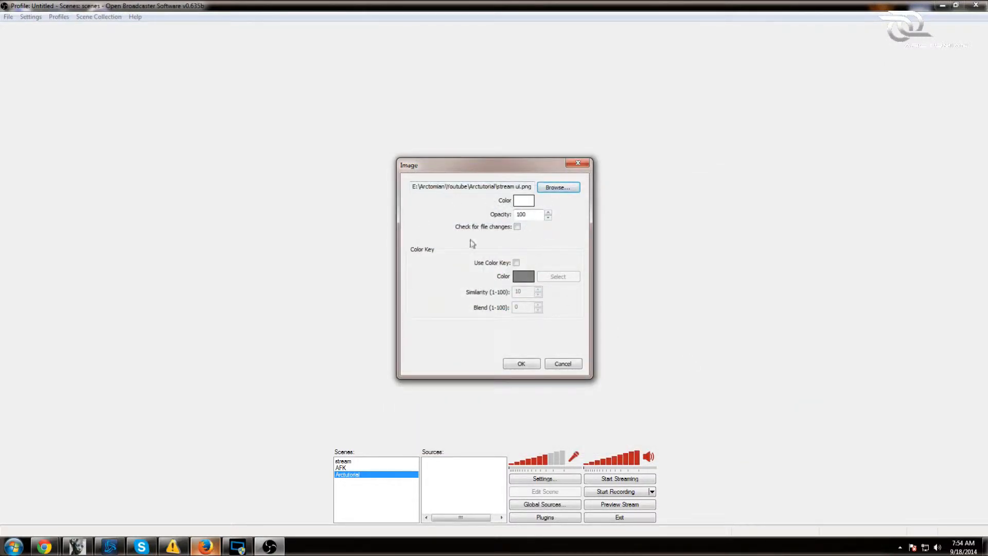
{"action": "left_click", "coordinate": [523, 364]}
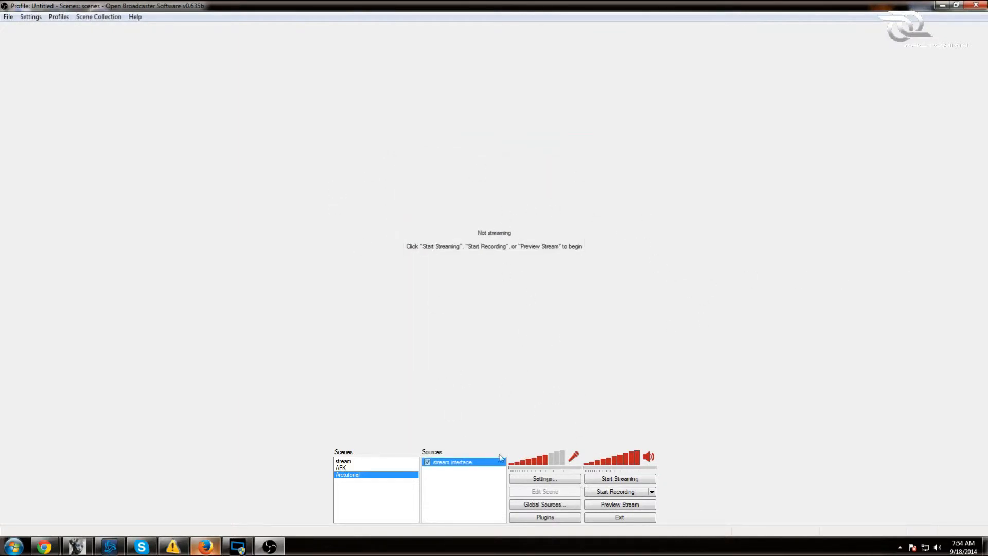
- Start the stream preview and resize the interface image in scene editing mode so it fills the whole canvas
{"action": "left_click", "coordinate": [596, 506]}
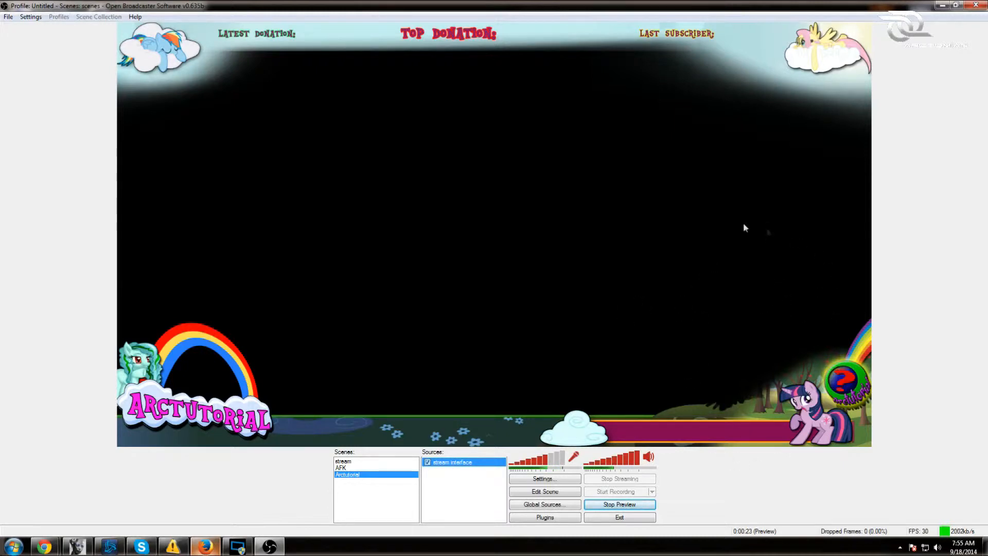
{"action": "left_click", "coordinate": [557, 495]}
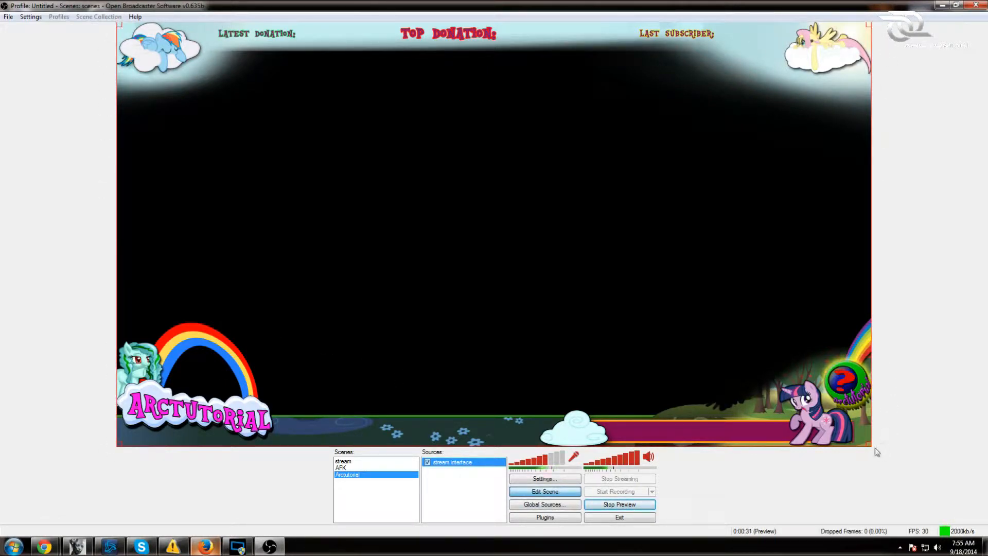
{"action": "left_click_drag", "start_coordinate": [868, 443], "coordinate": [871, 380]}
{"action": "mouse_move", "coordinate": [870, 441]}
{"action": "left_mouse_down"}
{"action": "mouse_move", "coordinate": [727, 443]}
{"action": "mouse_move", "coordinate": [700, 394]}
{"action": "mouse_move", "coordinate": [723, 304]}
{"action": "mouse_move", "coordinate": [869, 445]}
{"action": "left_mouse_up"}
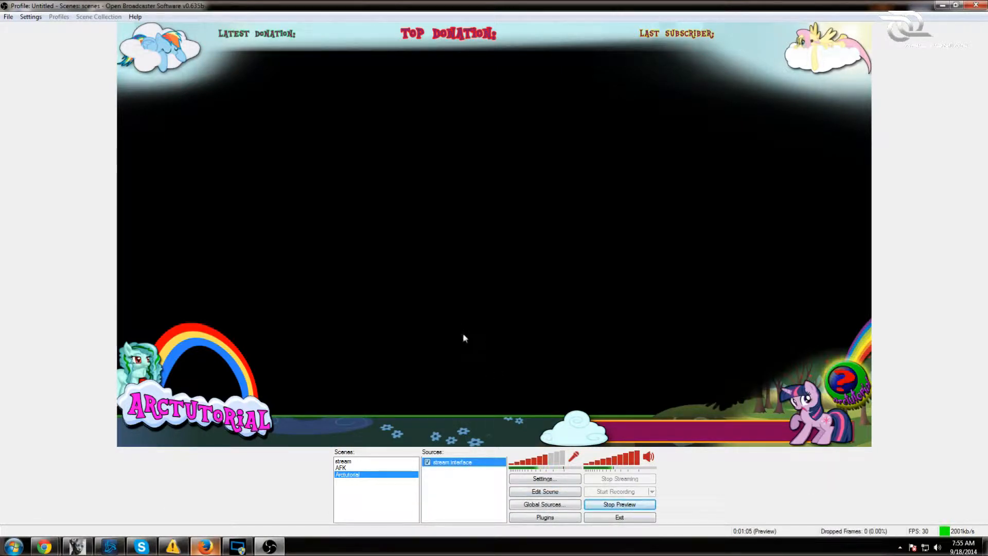
- Add a text source named "scroll text" to the Arctutorial scene
{"action": "right_click", "coordinate": [466, 481]}
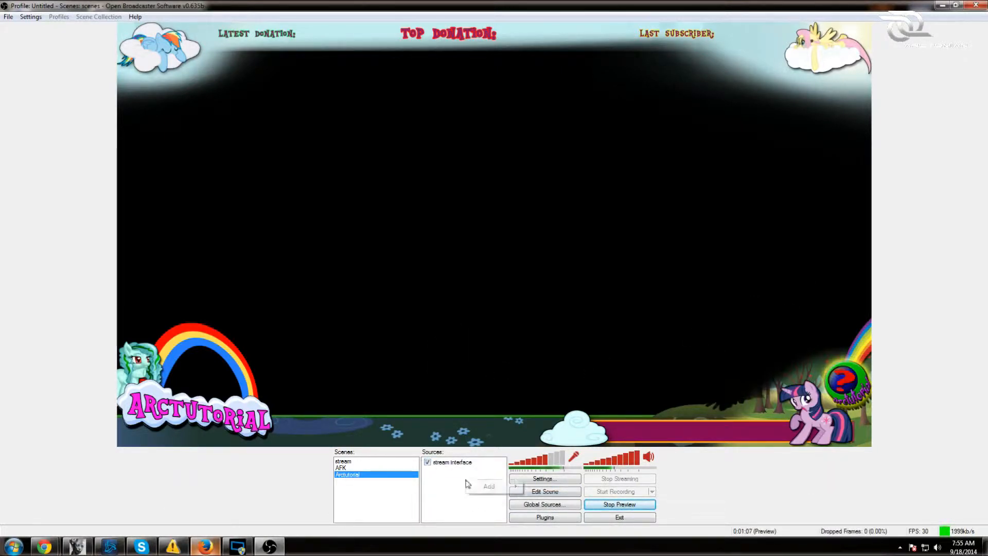
{"action": "mouse_move", "coordinate": [513, 488]}
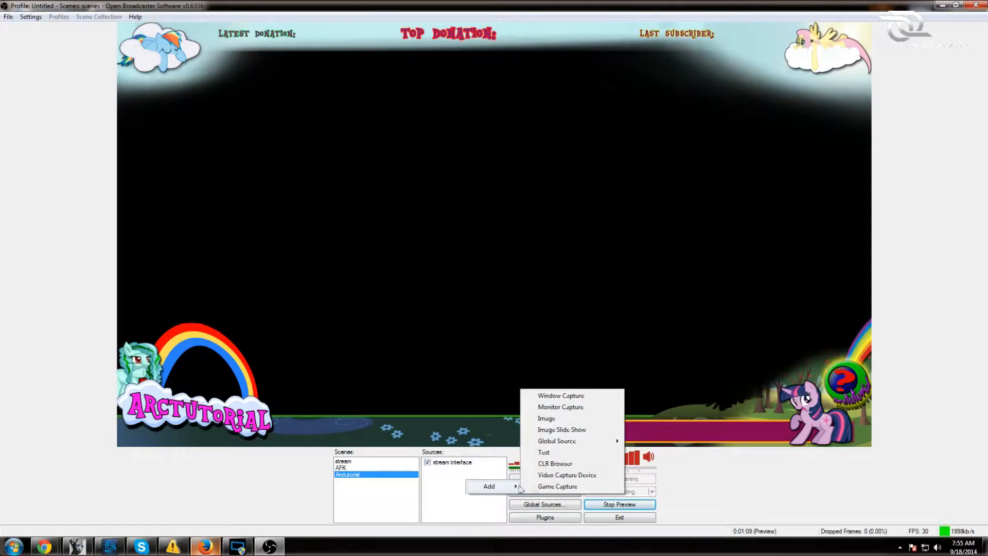
{"action": "left_click", "coordinate": [576, 452]}
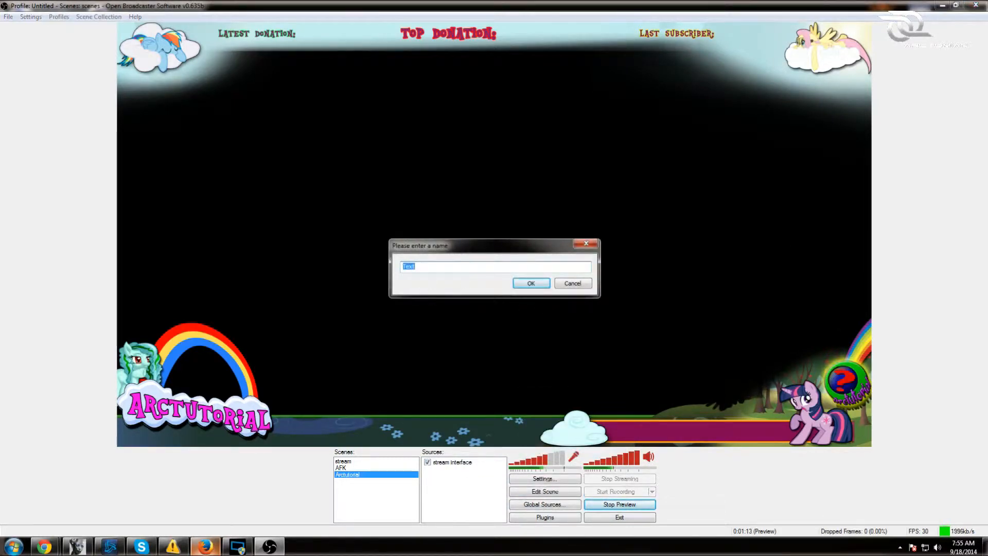
{"action": "type", "text": "scro"}
{"action": "left_click", "coordinate": [531, 283]}
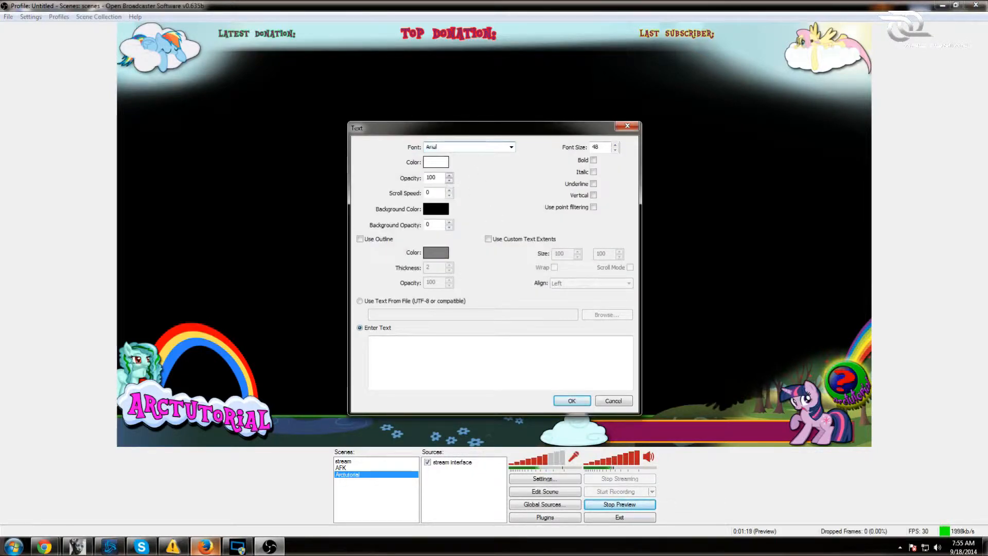
- Set the text source's font to Book Antiqua and enter "test test test arctomian is totaly awsome!" as its text
{"action": "left_click", "coordinate": [511, 148]}
{"action": "mouse_move", "coordinate": [510, 210]}
{"action": "left_mouse_down"}
{"action": "mouse_move", "coordinate": [513, 168]}
{"action": "mouse_move", "coordinate": [517, 226]}
{"action": "mouse_move", "coordinate": [516, 212]}
{"action": "left_mouse_up"}
{"action": "left_click", "coordinate": [463, 239]}
{"action": "left_click", "coordinate": [488, 355]}
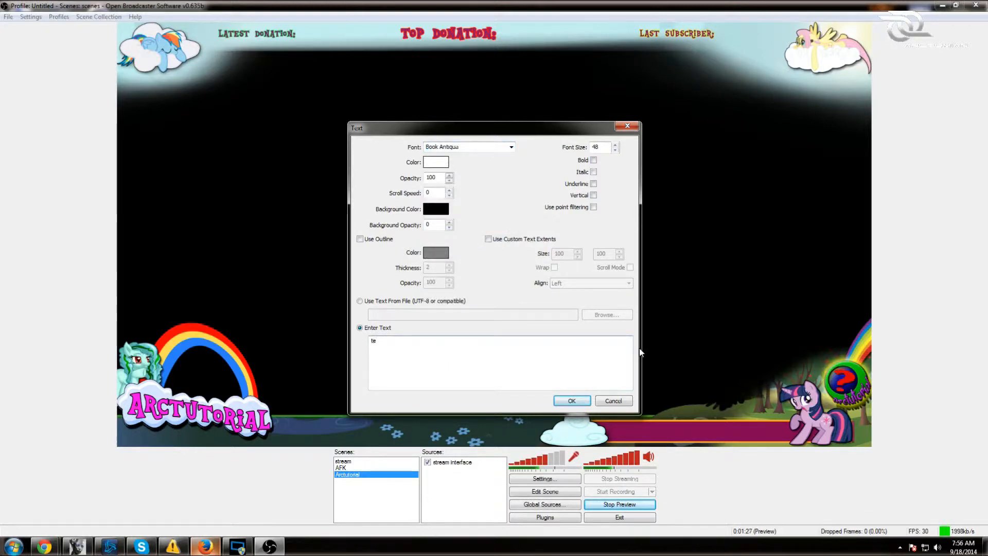
{"action": "type", "text": "test test test a"}
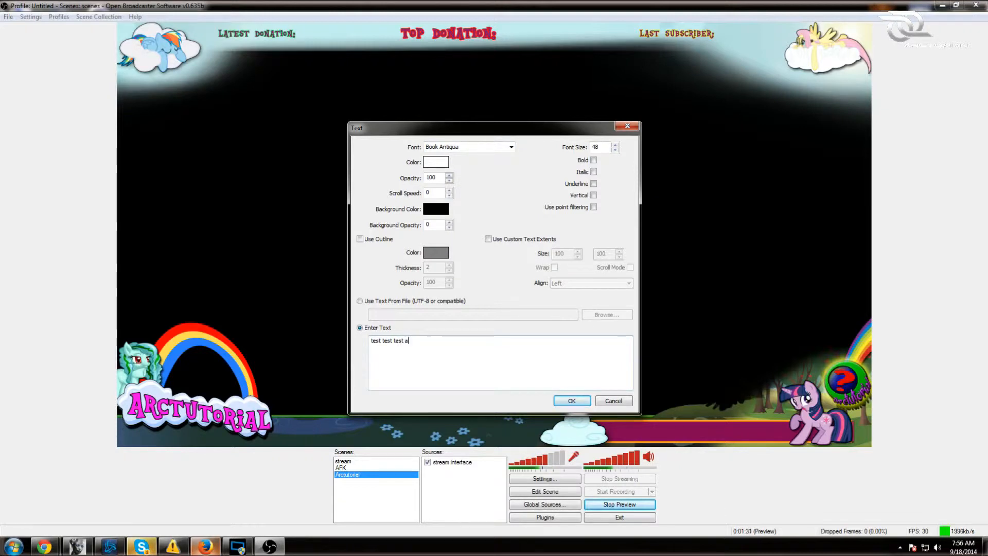
{"action": "type", "text": "rctomian is t"}
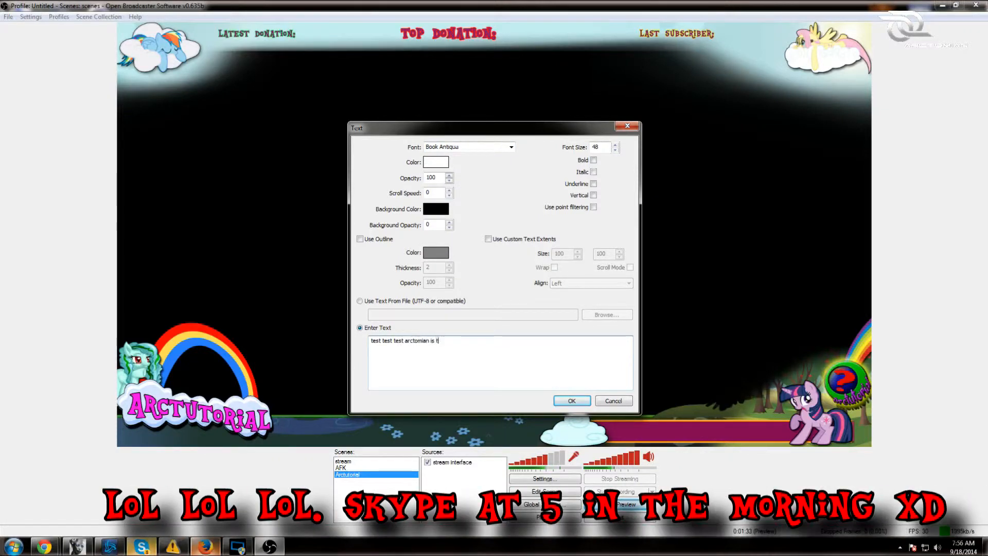
{"action": "type", "text": "otaly awsome!"}
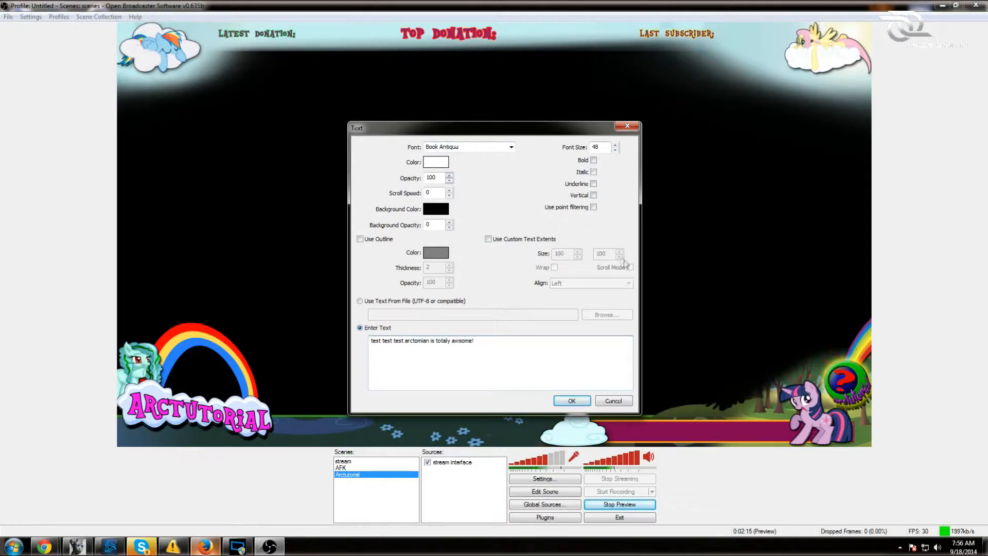
- Enable custom text extents of 100 by 100 with Wrap and Scroll Mode, and confirm the text source
{"action": "left_click", "coordinate": [488, 239]}
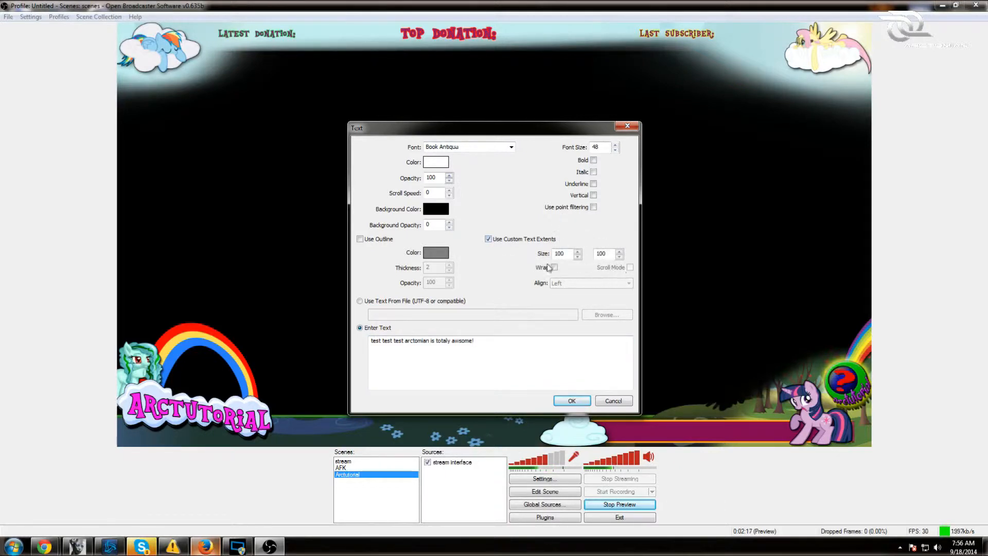
{"action": "left_click", "coordinate": [554, 267]}
{"action": "left_click", "coordinate": [571, 401]}
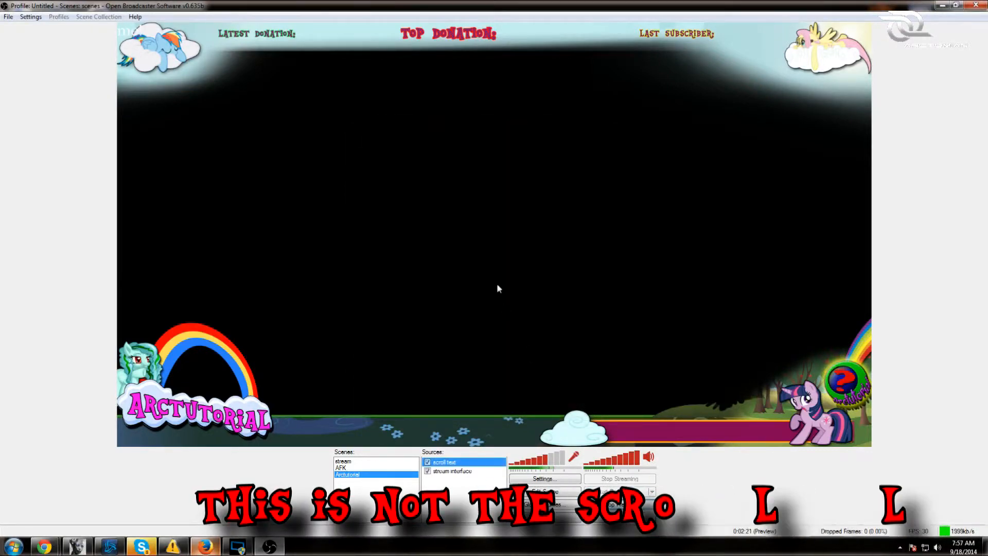
- Move the scroll text source to the upper middle of the canvas and enlarge it to about three times its size
{"action": "left_click", "coordinate": [447, 472]}
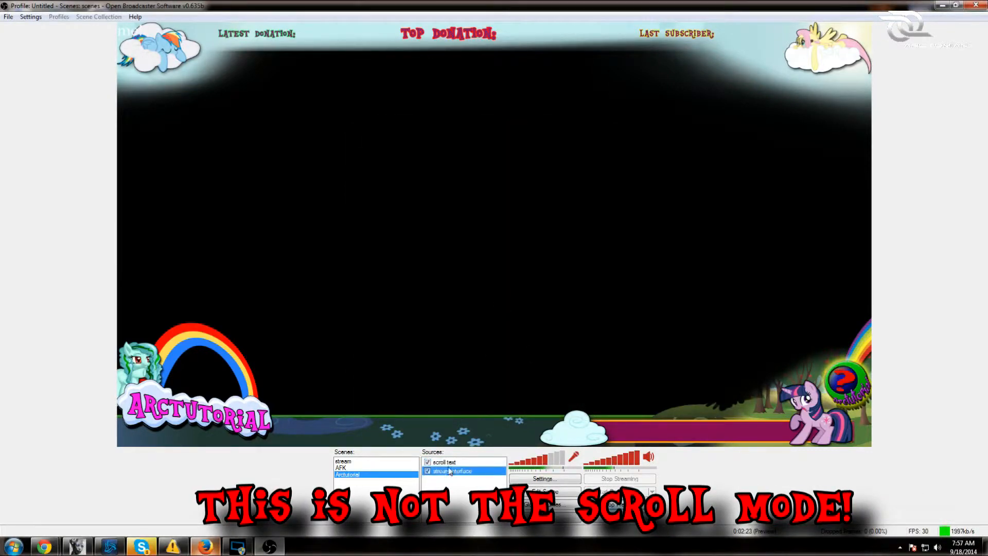
{"action": "key", "text": "Up"}
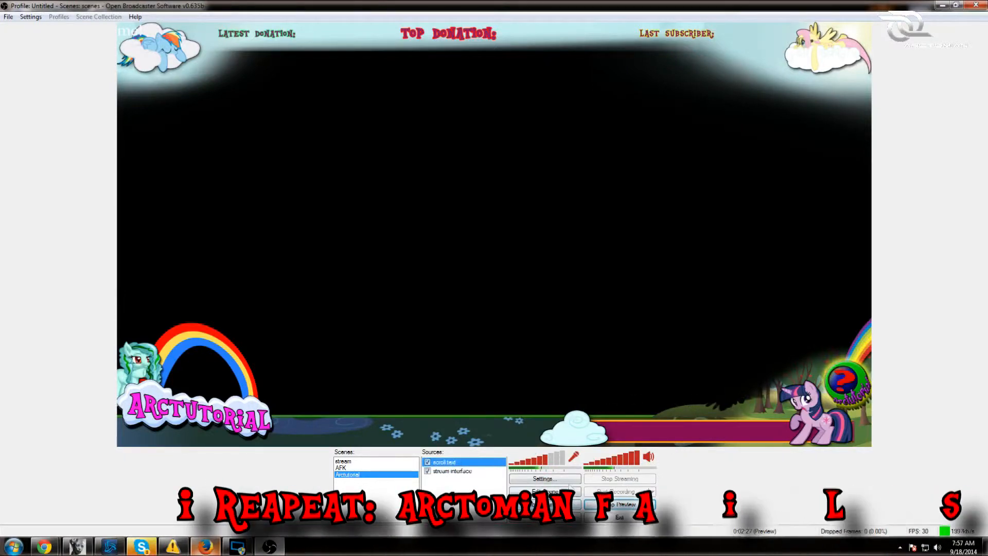
{"action": "left_click", "coordinate": [545, 491]}
{"action": "left_click_drag", "start_coordinate": [137, 52], "coordinate": [406, 176]}
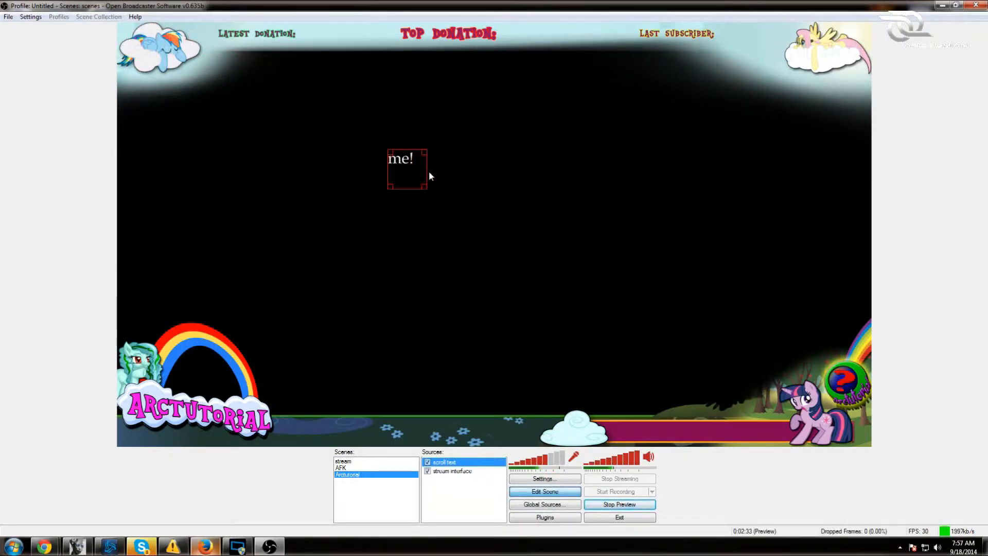
{"action": "left_click_drag", "start_coordinate": [427, 171], "coordinate": [516, 192]}
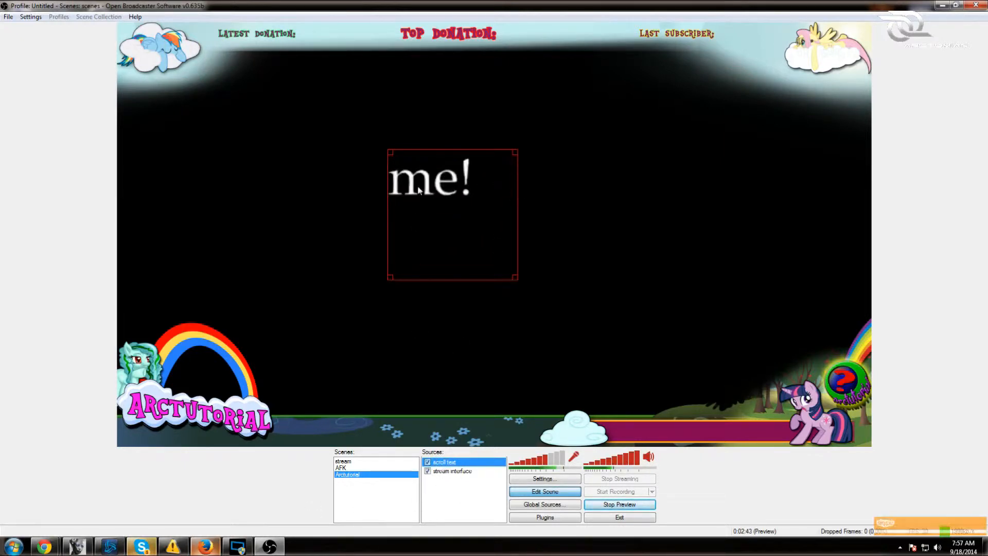
- Turn off custom text extents for the scroll text source and enable its outline
{"action": "right_click", "coordinate": [440, 466]}
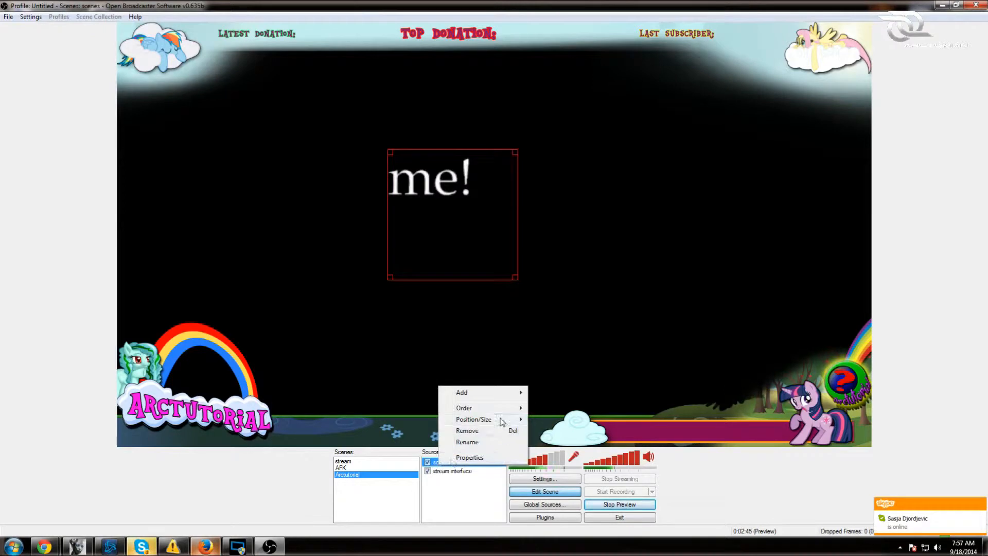
{"action": "left_click", "coordinate": [479, 457]}
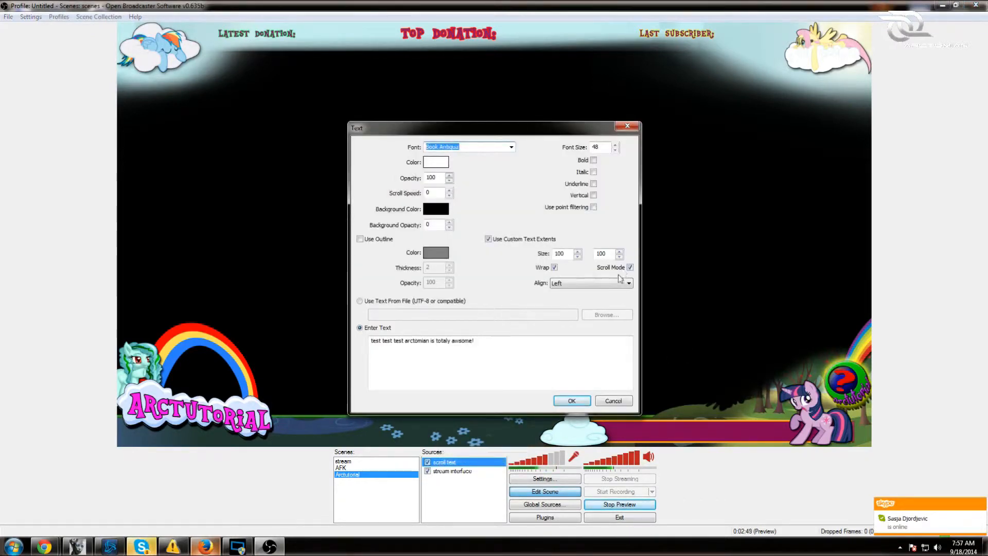
{"action": "left_click", "coordinate": [488, 239]}
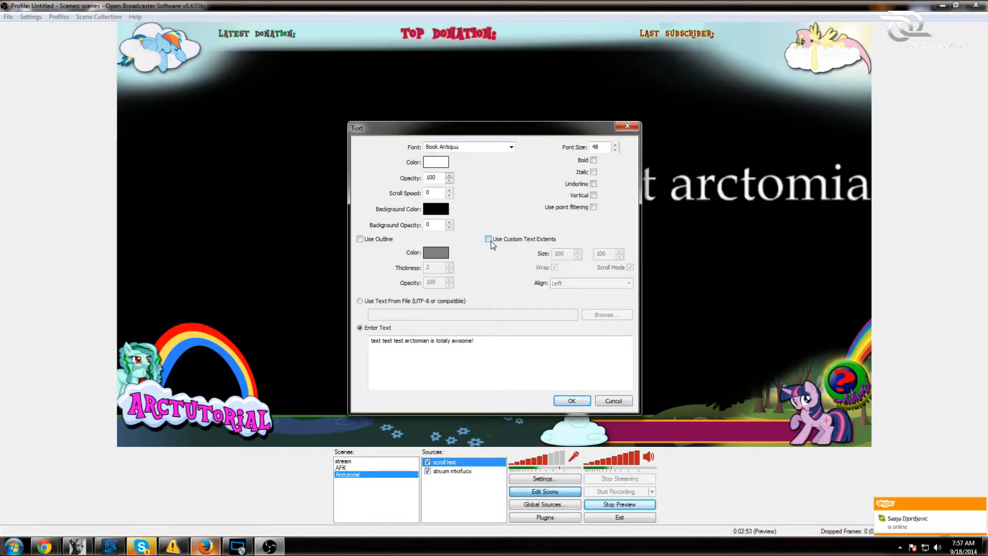
{"action": "left_click", "coordinate": [360, 239]}
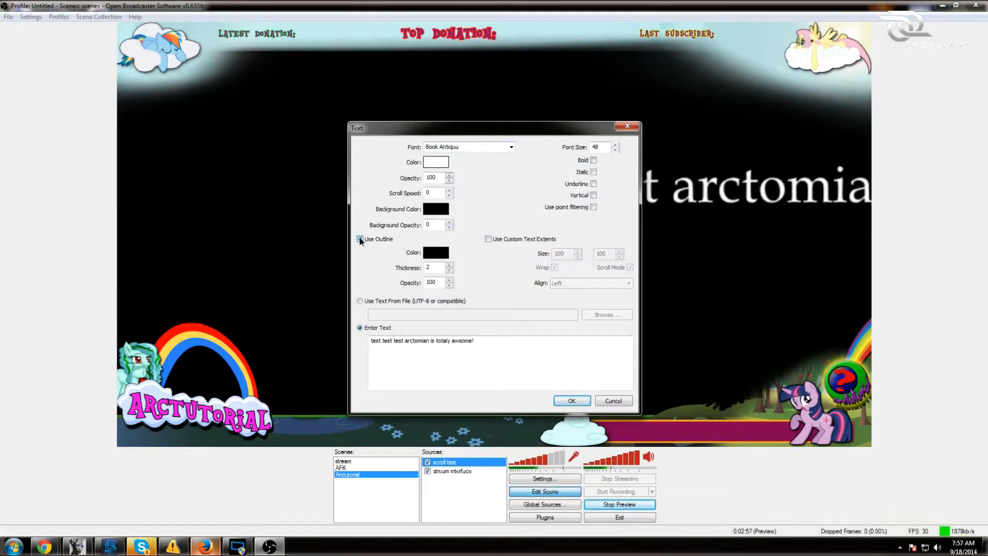
{"action": "left_click", "coordinate": [360, 239]}
{"action": "left_click", "coordinate": [359, 240]}
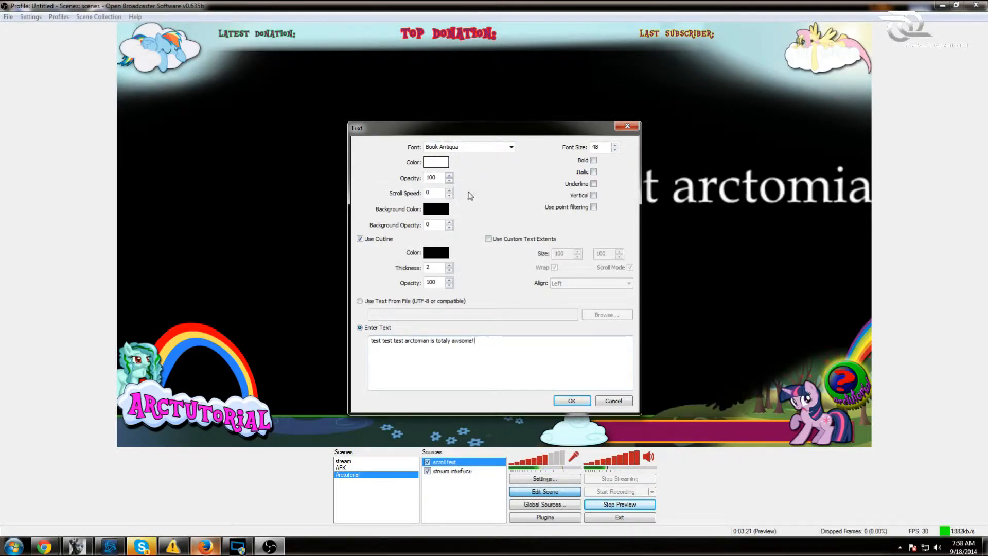
- Set the scroll text source's scroll speed to 11
{"action": "left_click", "coordinate": [449, 191]}
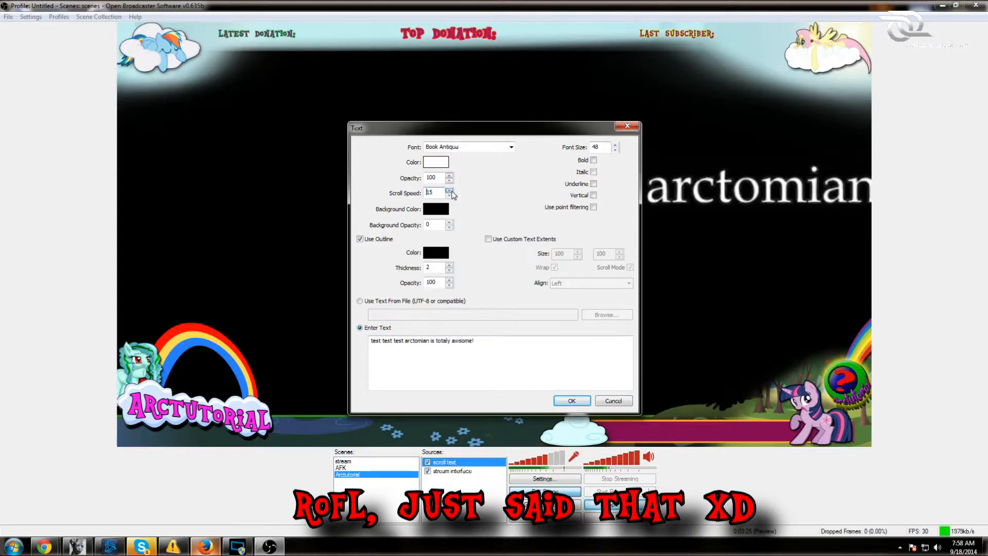
{"action": "left_click", "coordinate": [450, 190]}
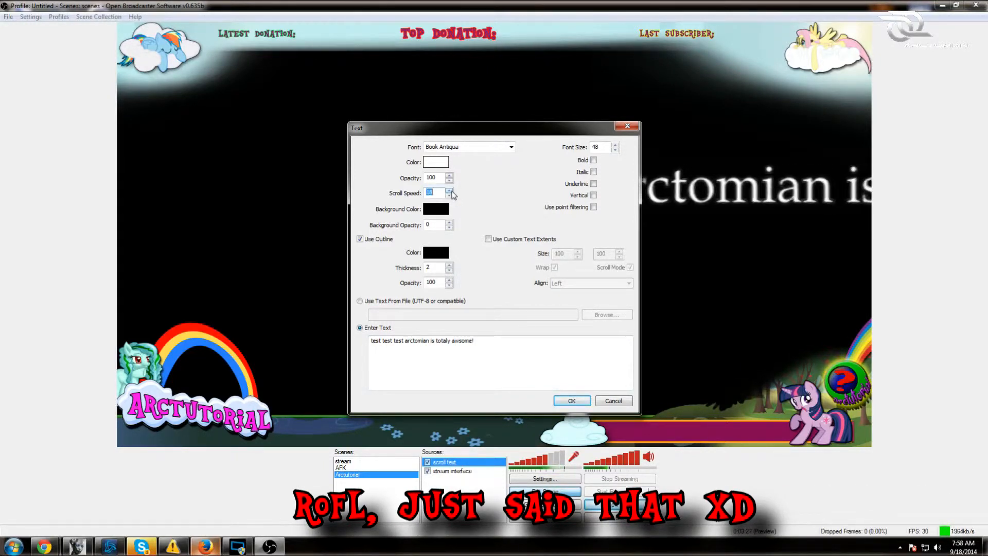
{"action": "left_click", "coordinate": [449, 191]}
{"action": "left_click", "coordinate": [449, 195]}
{"action": "left_click", "coordinate": [449, 195]}
{"action": "left_click", "coordinate": [450, 195]}
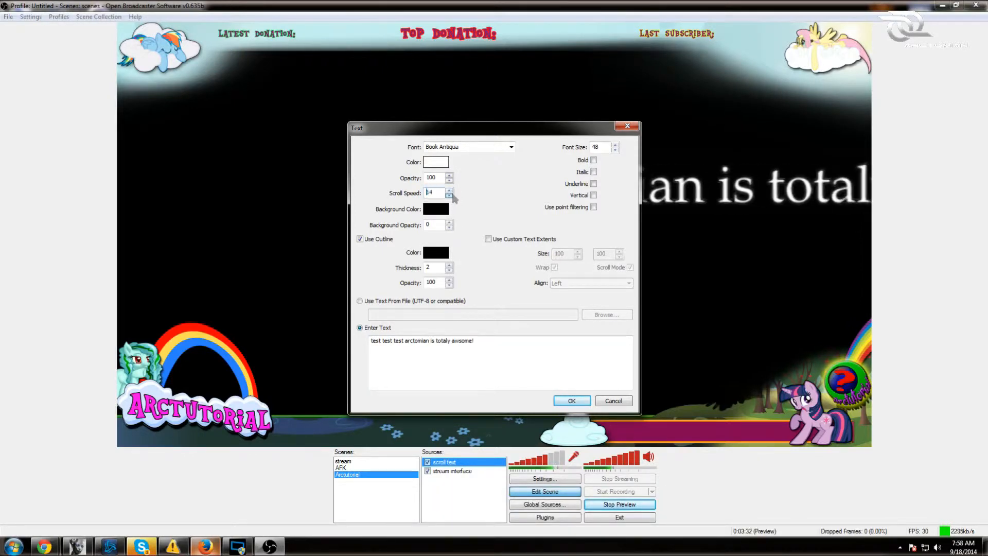
- Try to change the scroll text's colour to a blue hue from the colour spectrum
{"action": "left_click", "coordinate": [443, 163]}
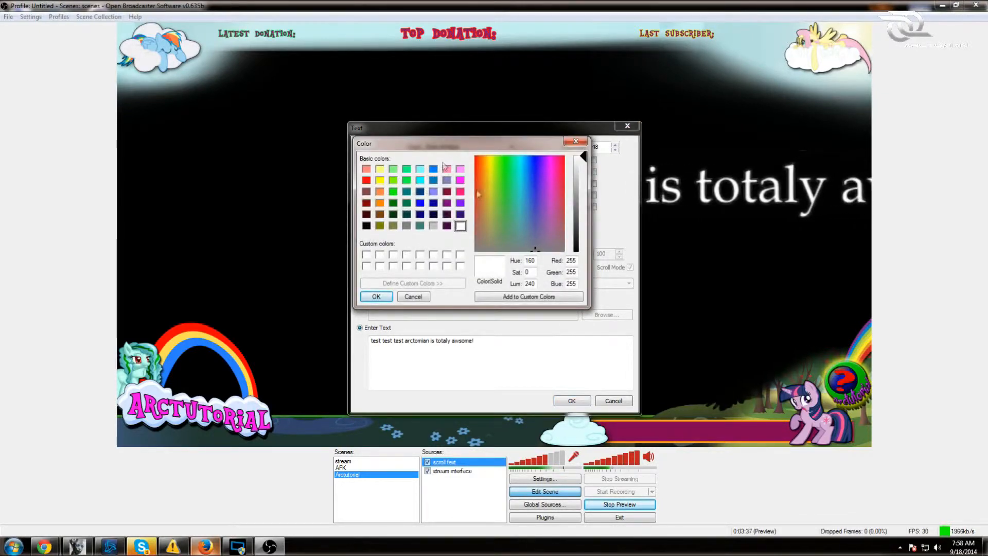
{"action": "left_click_drag", "start_coordinate": [527, 228], "coordinate": [505, 185]}
{"action": "left_click", "coordinate": [388, 299]}
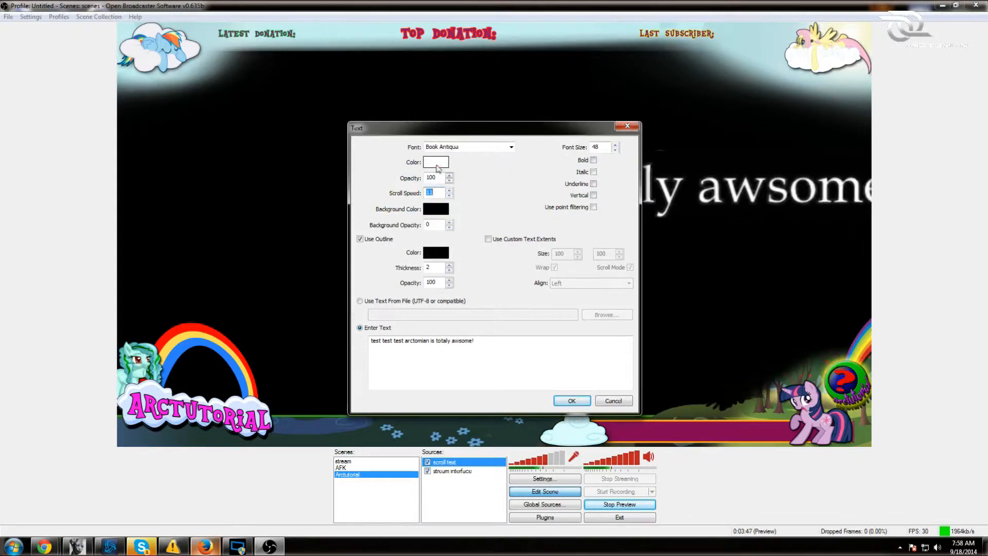
{"action": "left_click", "coordinate": [437, 169]}
{"action": "left_click", "coordinate": [522, 176]}
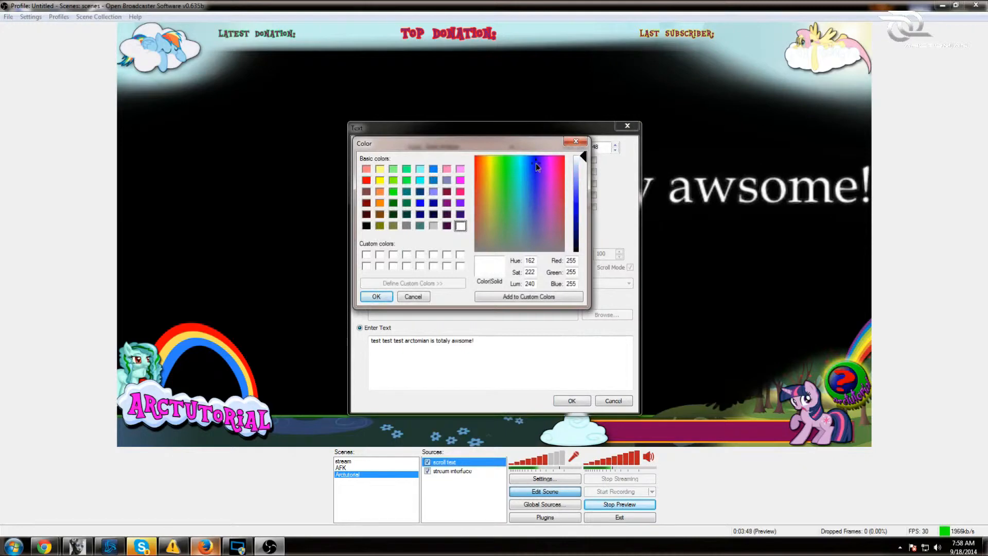
{"action": "left_click", "coordinate": [376, 297]}
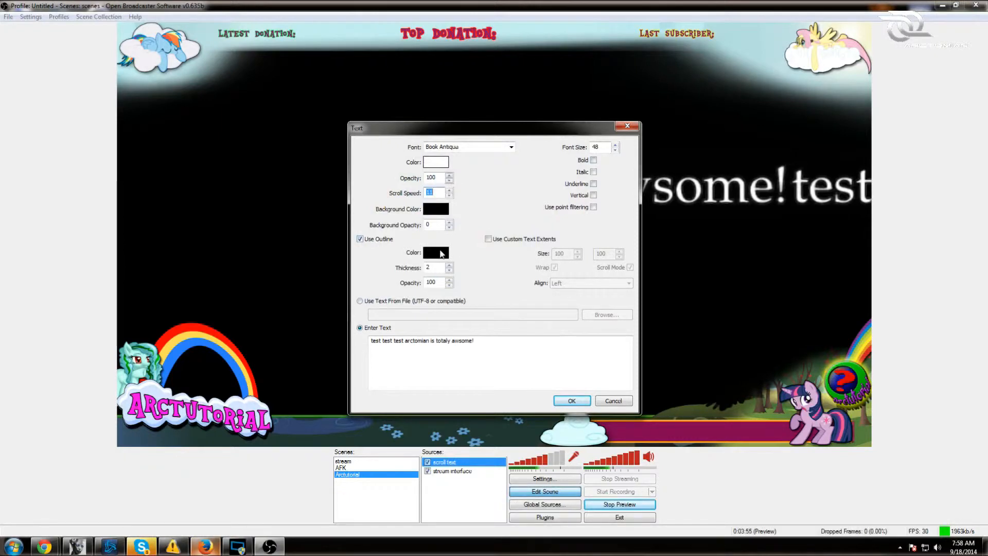
- Try to give the scroll text's outline a blue hue, and confirm the text source's settings
{"action": "left_click", "coordinate": [440, 256]}
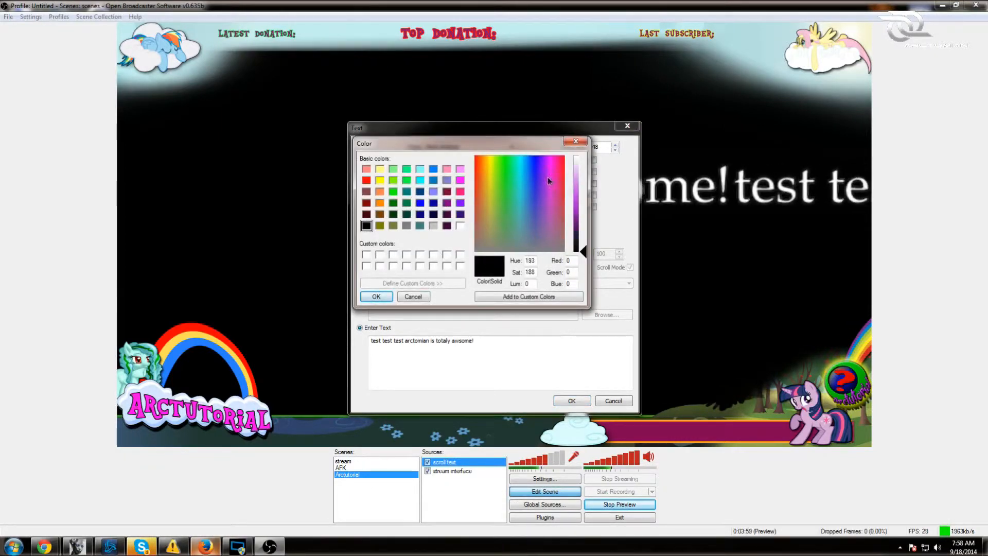
{"action": "left_click", "coordinate": [537, 165]}
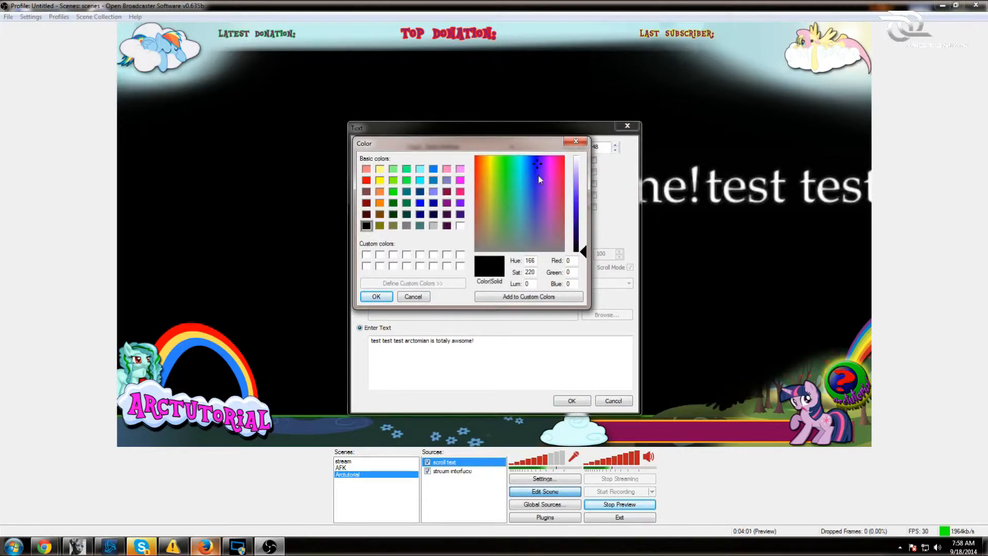
{"action": "left_click", "coordinate": [382, 301]}
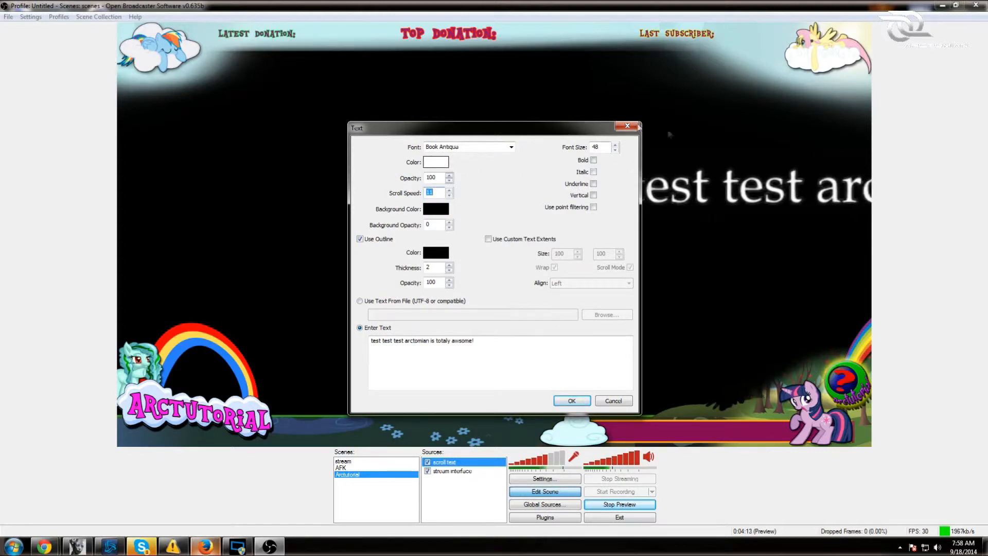
{"action": "left_click", "coordinate": [572, 400]}
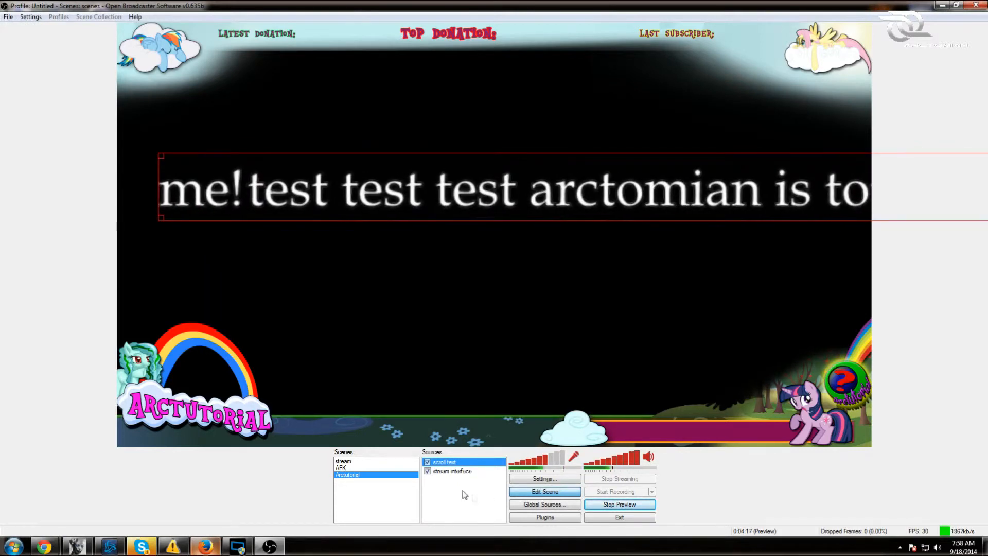
- Remove the scroll text source from the Arctutorial scene
{"action": "right_click", "coordinate": [453, 467]}
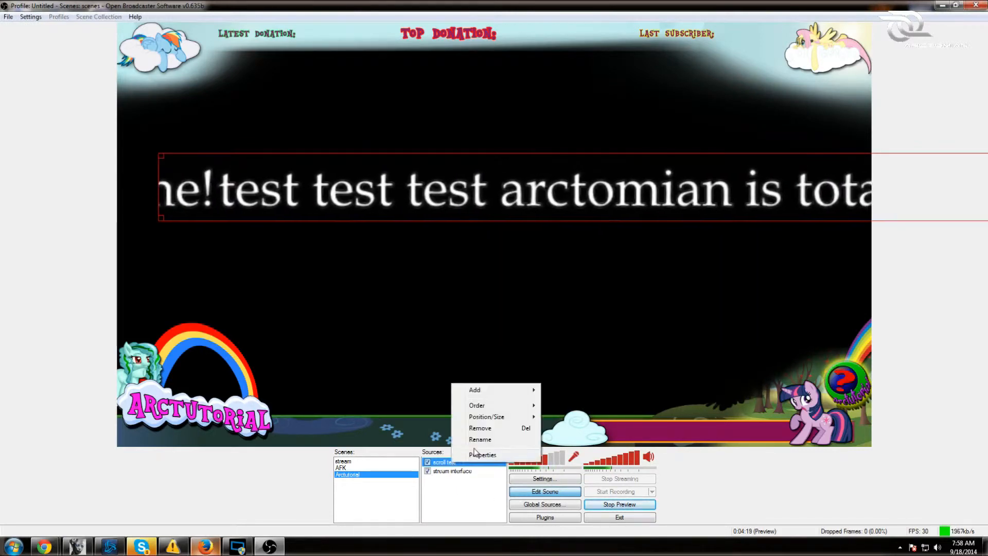
{"action": "left_click", "coordinate": [474, 439]}
{"action": "left_click", "coordinate": [502, 307]}
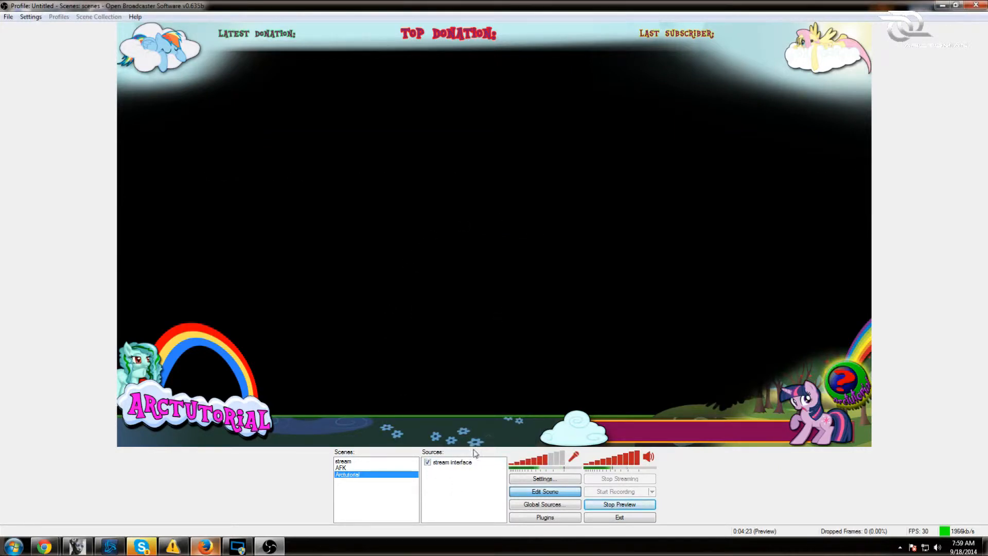
- Add a video capture device source named "cam" to the Arctutorial scene
{"action": "right_click", "coordinate": [461, 480]}
{"action": "mouse_move", "coordinate": [498, 491]}
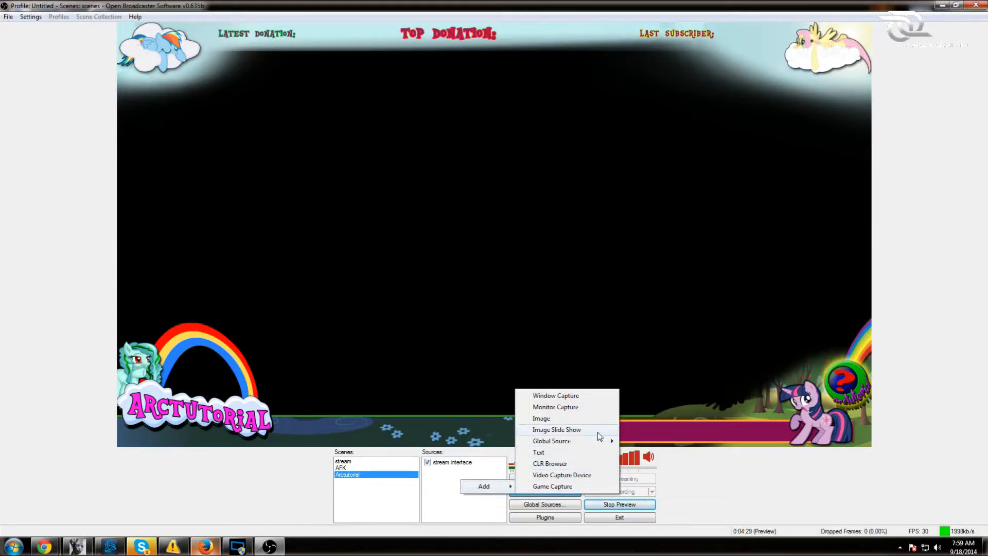
{"action": "left_click", "coordinate": [590, 474]}
{"action": "type", "text": "cam"}
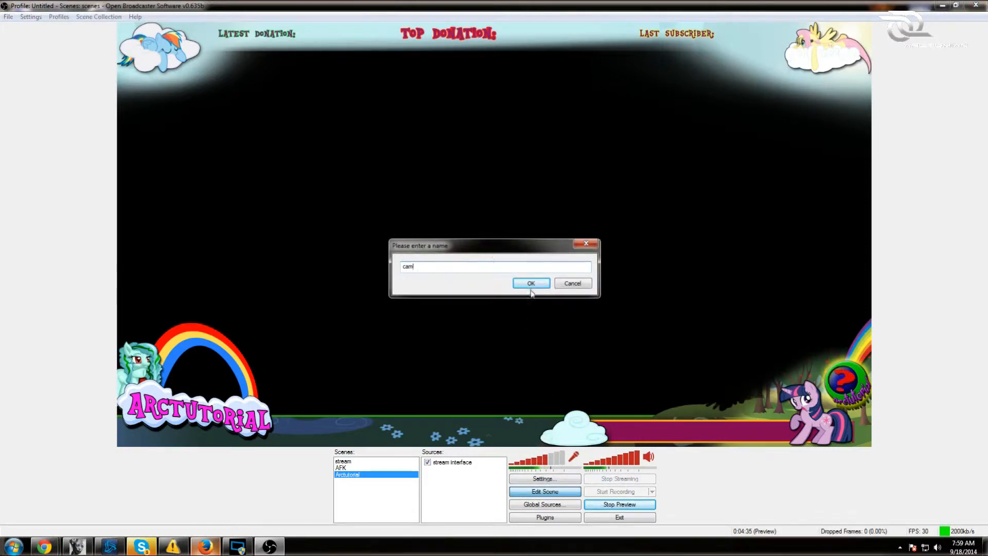
{"action": "left_click", "coordinate": [531, 284]}
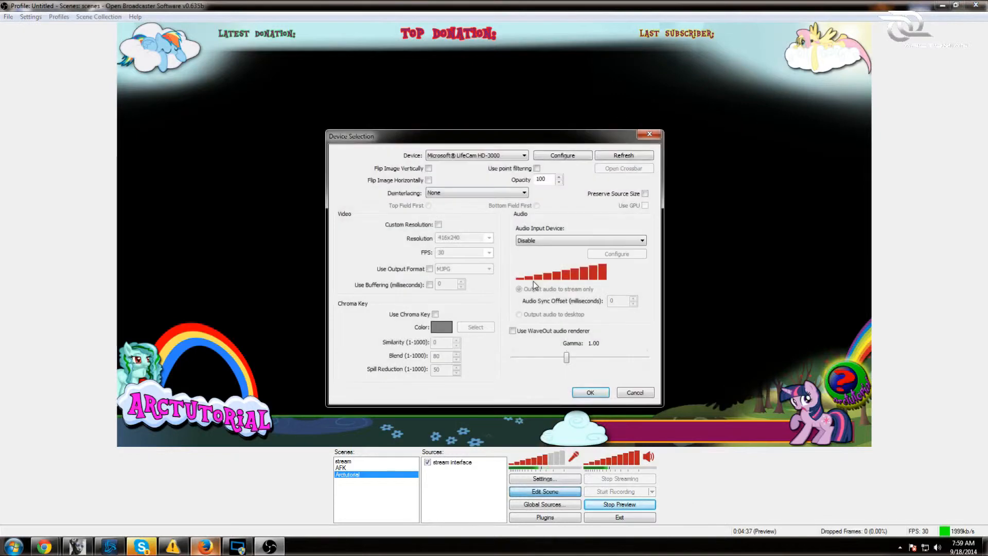
- Use Microsoft LifeCam HD-3000 as the cam's device with audio input disabled, and confirm the source
{"action": "left_click", "coordinate": [522, 155]}
{"action": "left_click", "coordinate": [522, 155]}
{"action": "left_click", "coordinate": [522, 156]}
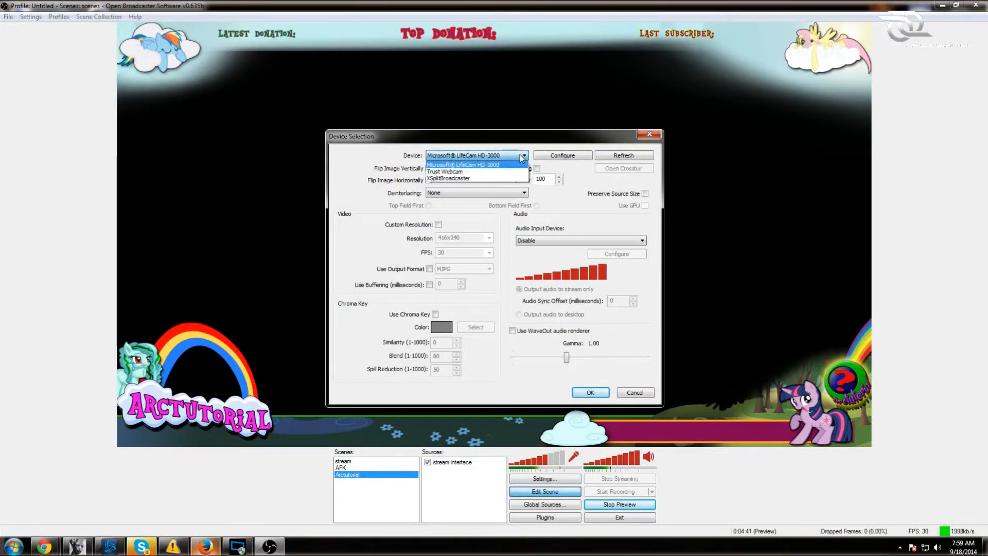
{"action": "left_click", "coordinate": [522, 156]}
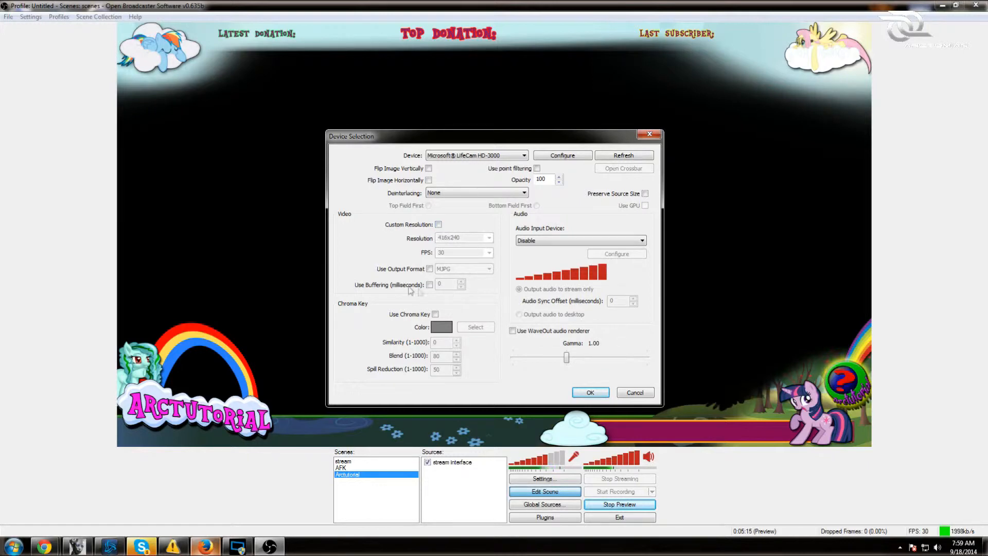
{"action": "left_click", "coordinate": [560, 238]}
{"action": "left_click", "coordinate": [560, 238]}
{"action": "left_click", "coordinate": [591, 392]}
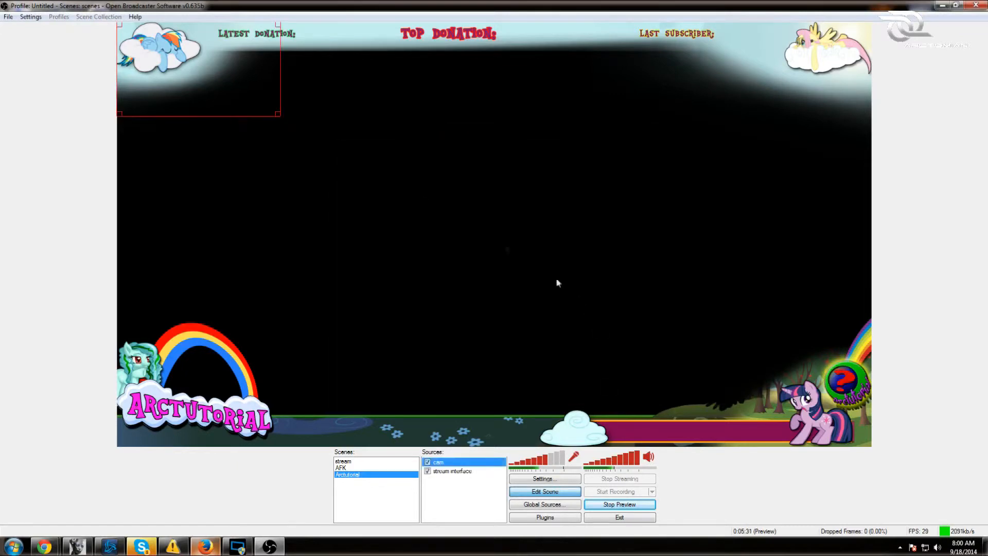
- Move the cam source to the rainbow arch in the canvas's lower-left corner and shrink it to about half its size
{"action": "left_click_drag", "start_coordinate": [335, 131], "coordinate": [315, 405]}
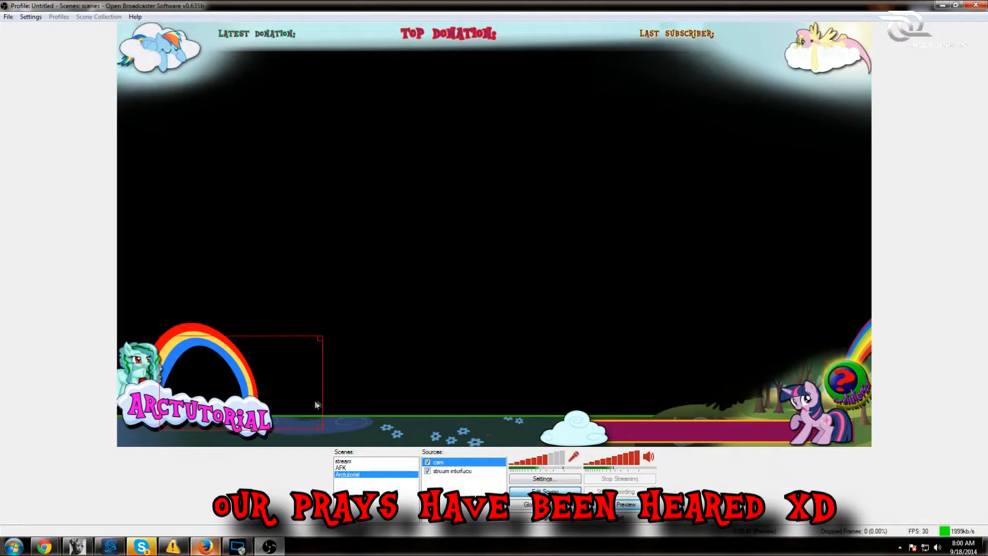
{"action": "left_click_drag", "start_coordinate": [320, 335], "coordinate": [159, 382]}
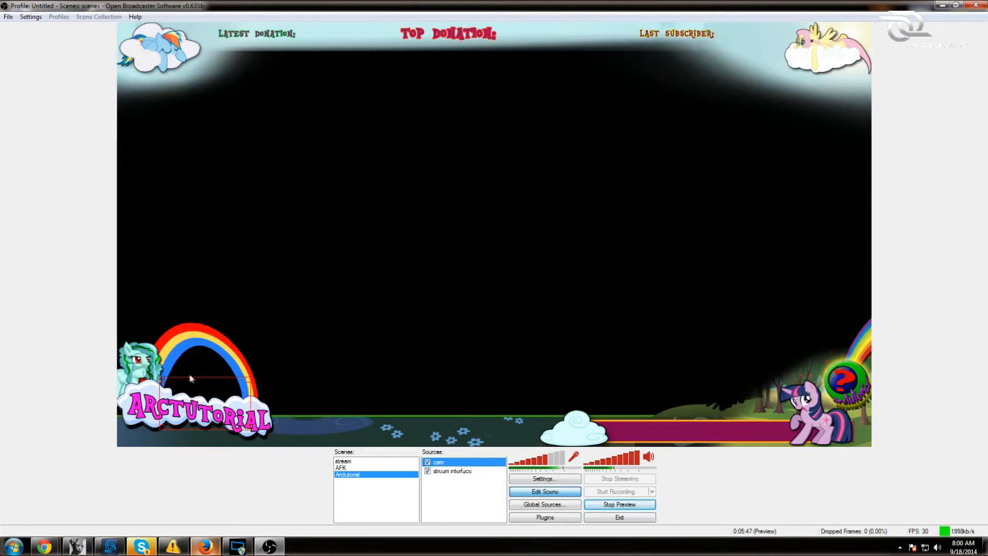
{"action": "left_click_drag", "start_coordinate": [199, 378], "coordinate": [191, 337]}
{"action": "left_click", "coordinate": [192, 338]}
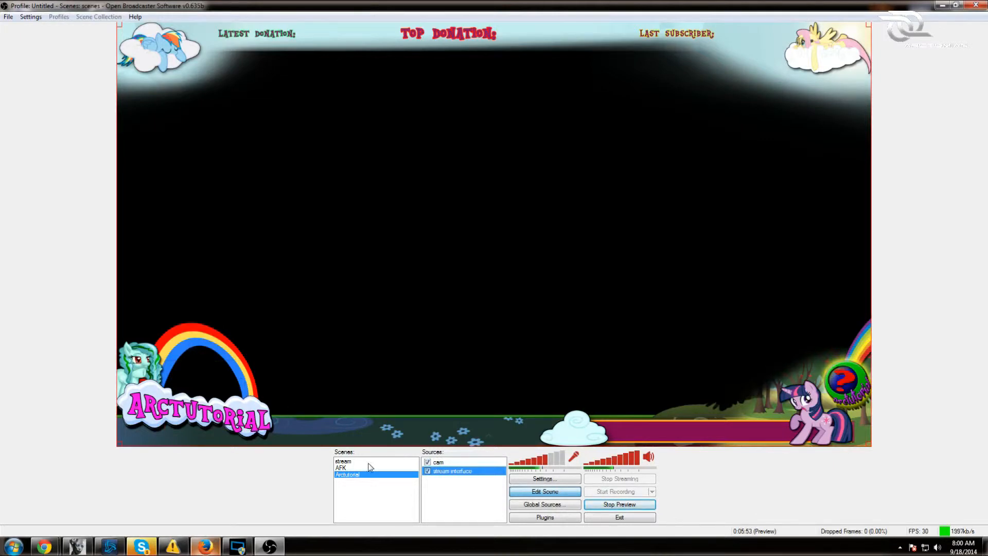
- Reselect the cam source and resize its frame to fit the opening of the rainbow arch
{"action": "left_click", "coordinate": [440, 462]}
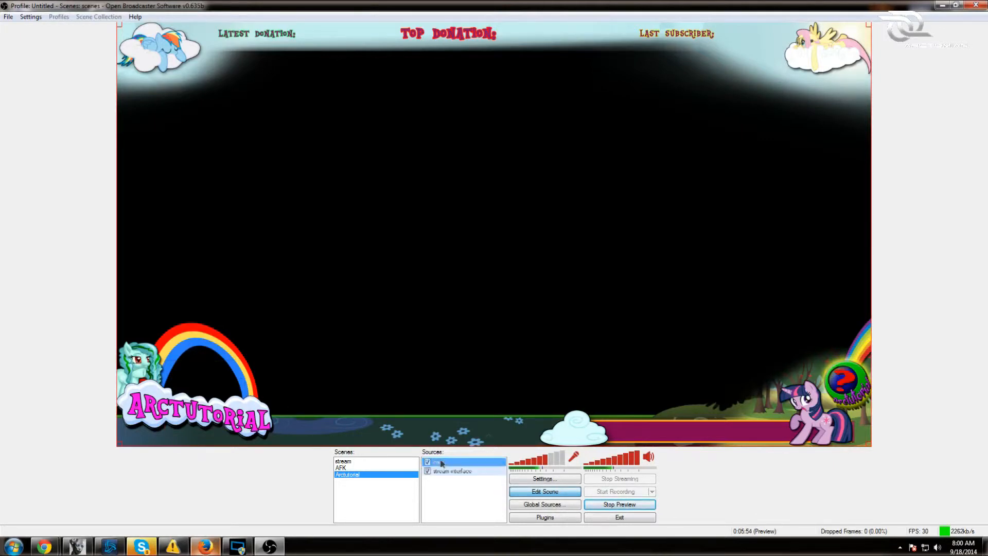
{"action": "left_click", "coordinate": [204, 361]}
{"action": "left_click", "coordinate": [437, 462]}
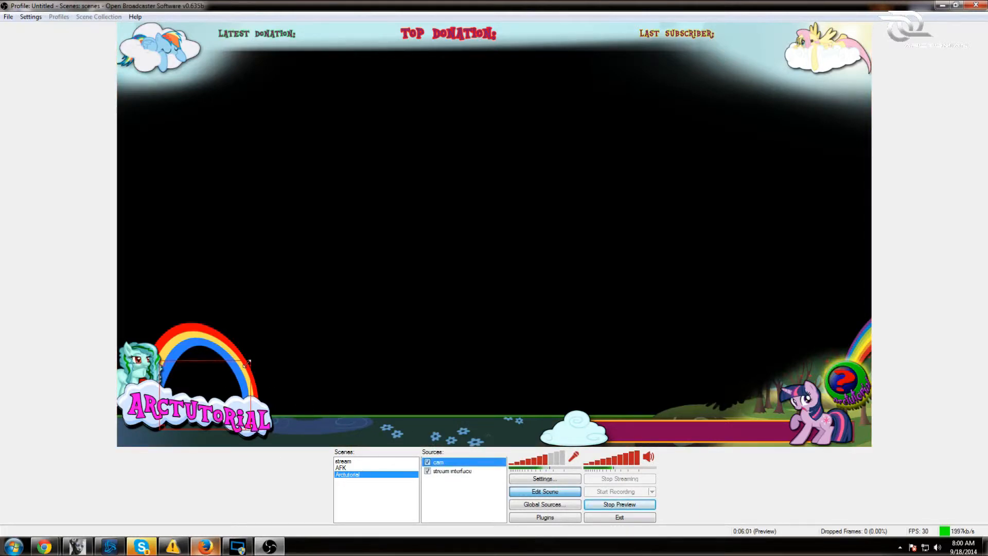
{"action": "mouse_move", "coordinate": [247, 366]}
{"action": "left_mouse_down"}
{"action": "mouse_move", "coordinate": [241, 347]}
{"action": "mouse_move", "coordinate": [226, 344]}
{"action": "mouse_move", "coordinate": [229, 360]}
{"action": "mouse_move", "coordinate": [240, 356]}
{"action": "left_mouse_up"}
- Review the cam source's device properties, including resolution, output format and chroma key, and cancel the dialog
{"action": "right_click", "coordinate": [202, 394]}
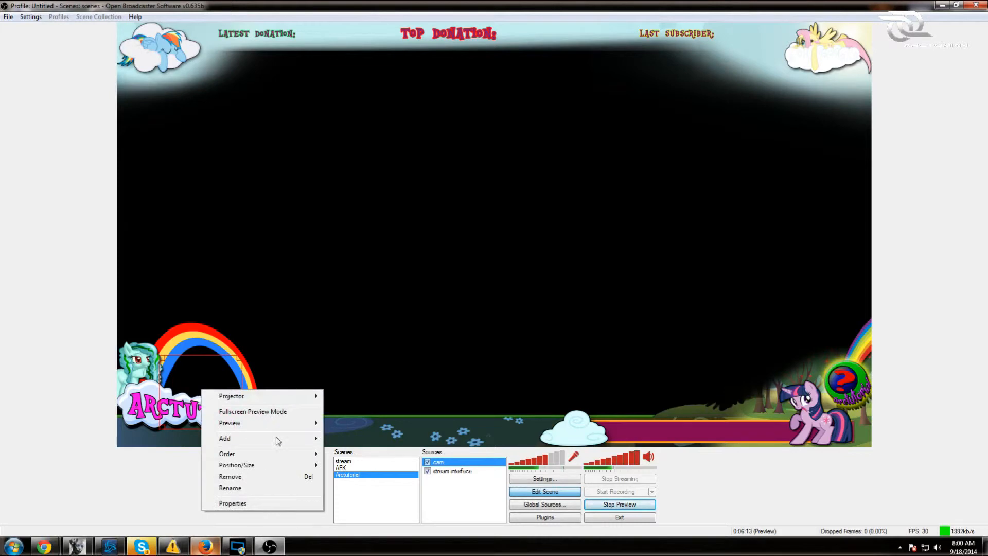
{"action": "left_click", "coordinate": [269, 503]}
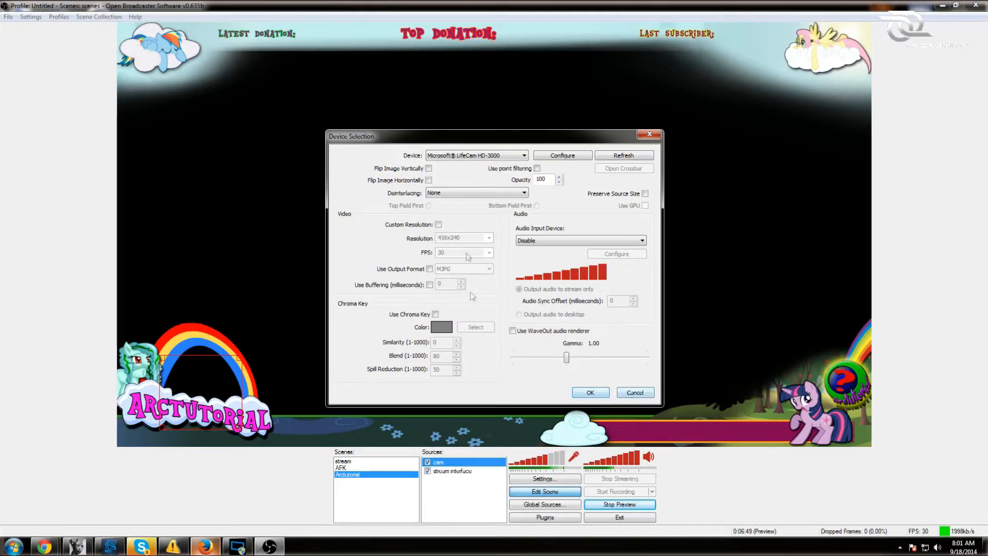
{"action": "left_click", "coordinate": [635, 392]}
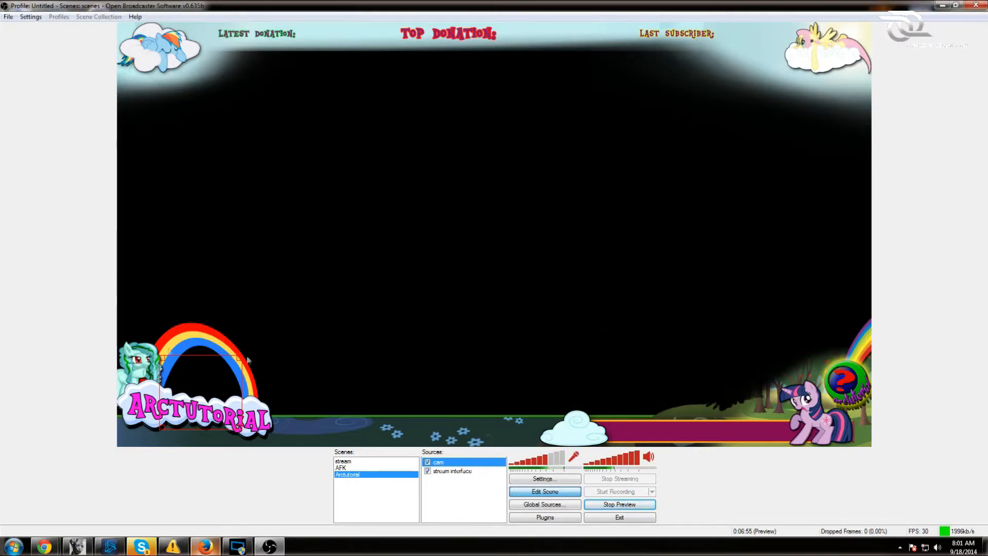
- Move the cam source down one place in the source order, beneath the stream interface
{"action": "right_click", "coordinate": [458, 466]}
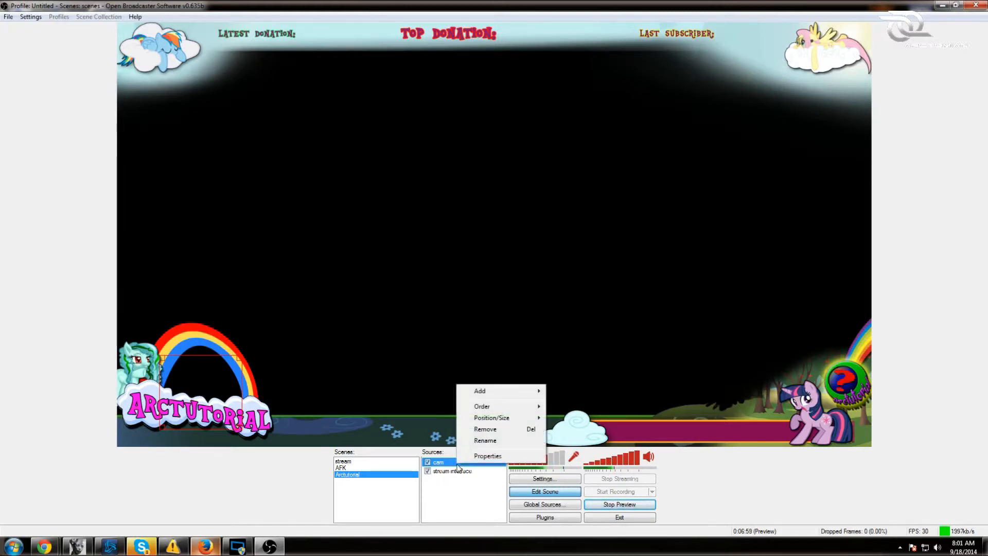
{"action": "mouse_move", "coordinate": [519, 420]}
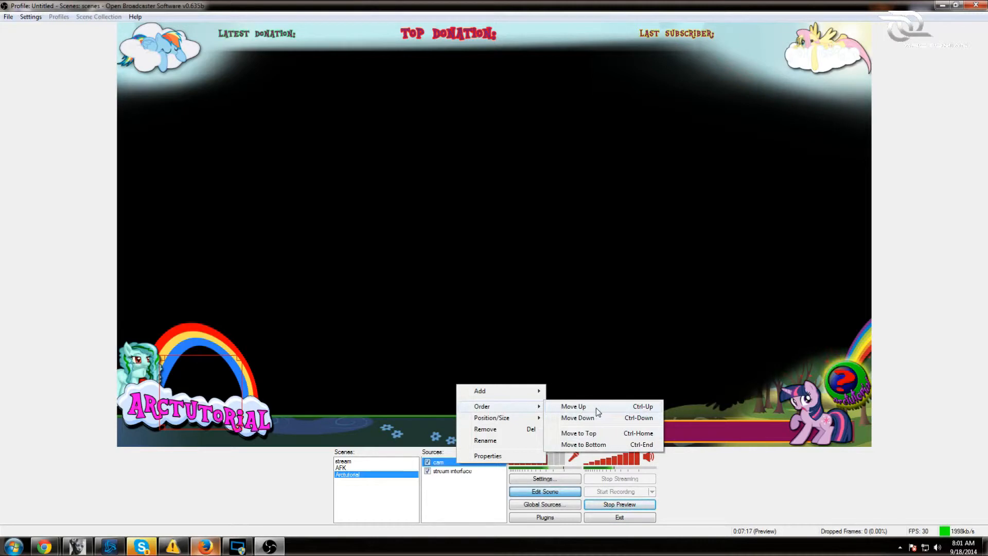
{"action": "left_click", "coordinate": [598, 417]}
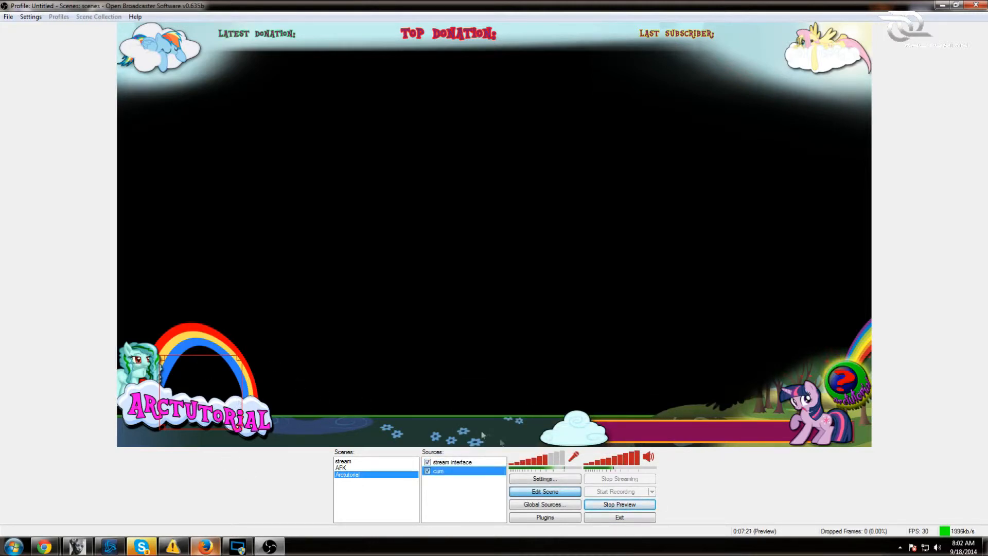
- Switch to Firefox, open the Followeralert link in the Twitch channel's info section to view NightDev's Follower Alert page, and return to OBS
{"action": "right_click", "coordinate": [437, 480]}
{"action": "mouse_move", "coordinate": [489, 486]}
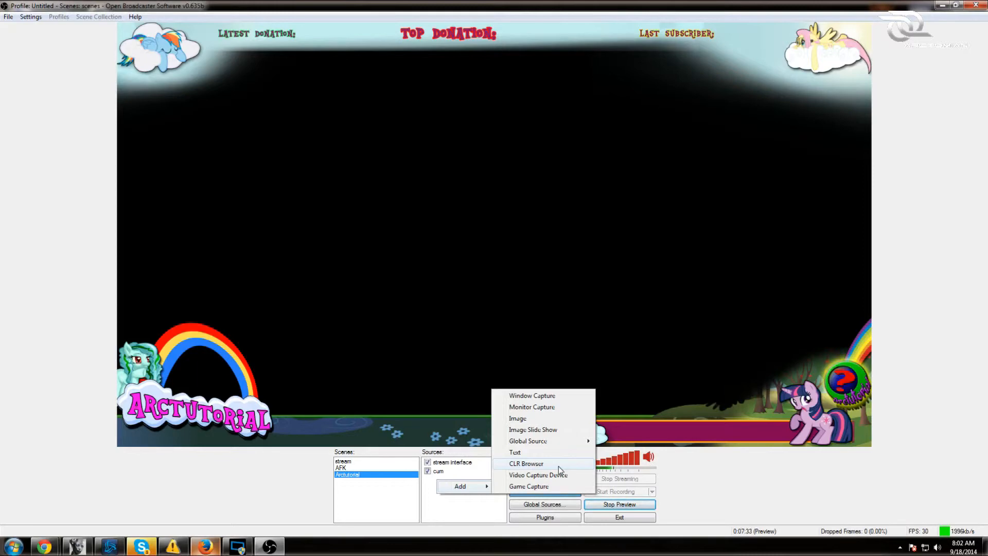
{"action": "left_click", "coordinate": [209, 546]}
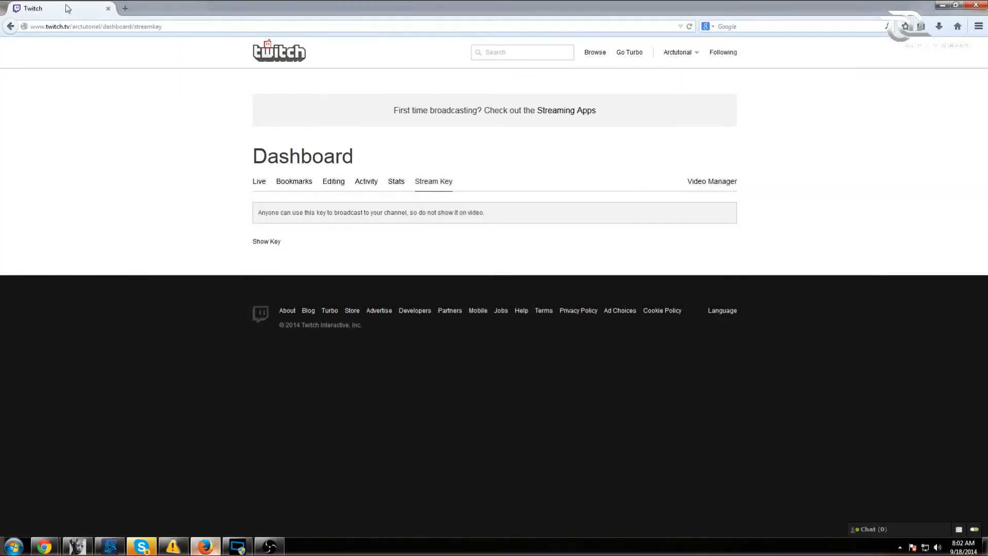
{"action": "left_click", "coordinate": [9, 24]}
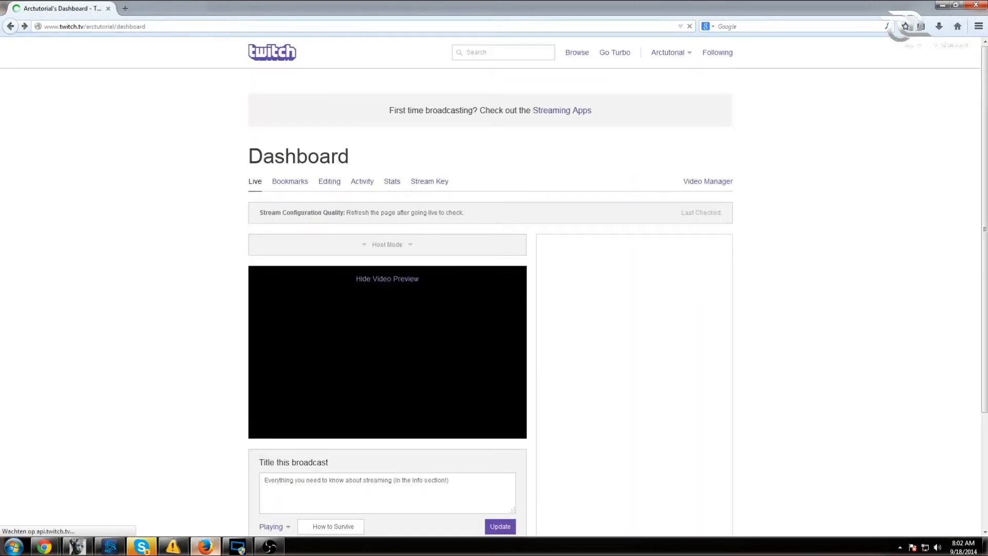
{"action": "left_click", "coordinate": [9, 29]}
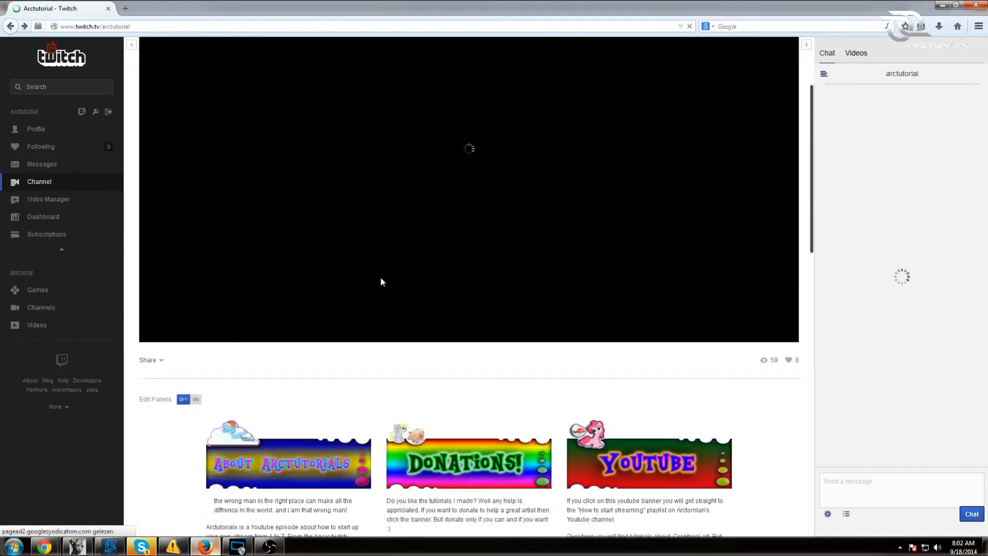
{"action": "scroll", "coordinate": [381, 281], "scroll_direction": "down", "scroll_amount": 10}
{"action": "scroll", "coordinate": [425, 278], "scroll_direction": "down", "scroll_amount": 8}
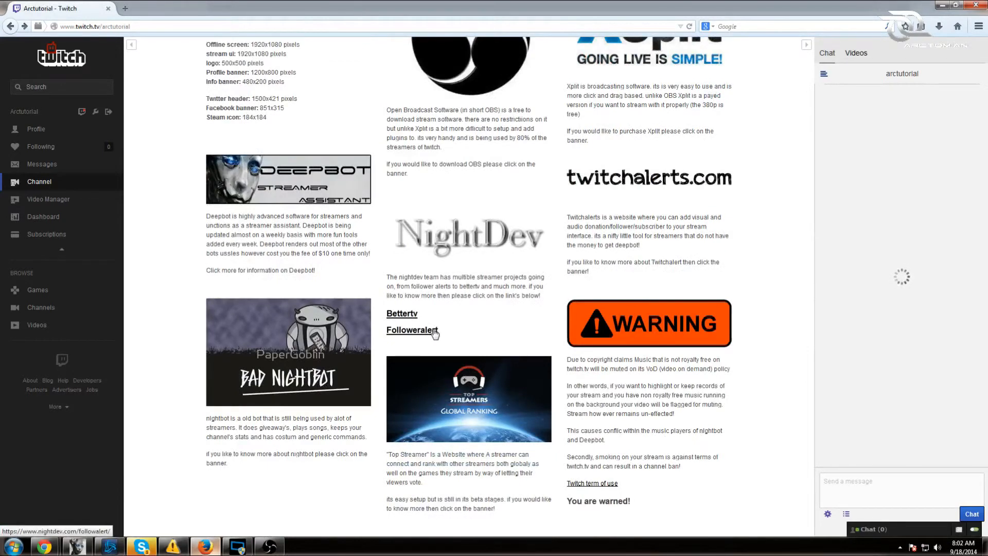
{"action": "left_click", "coordinate": [435, 333]}
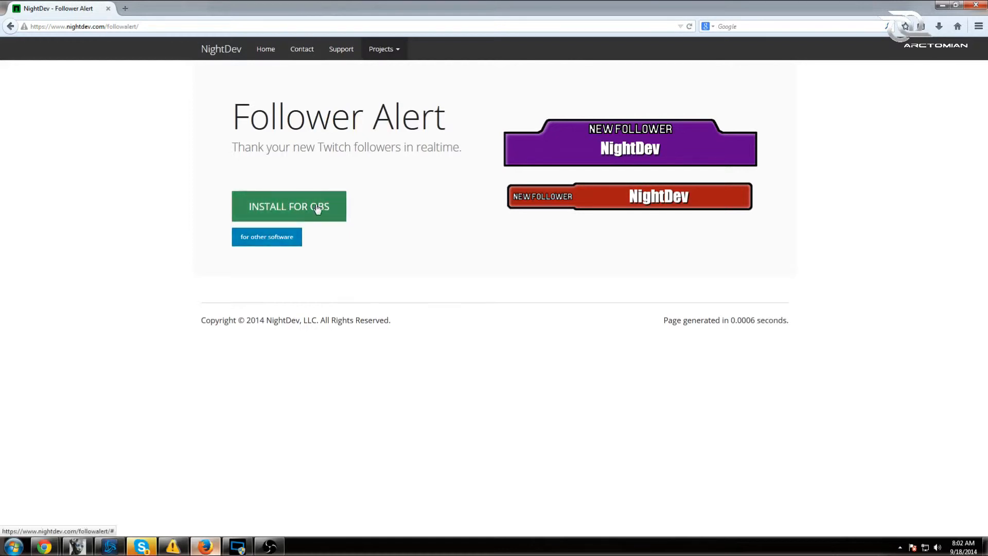
{"action": "left_click", "coordinate": [10, 26]}
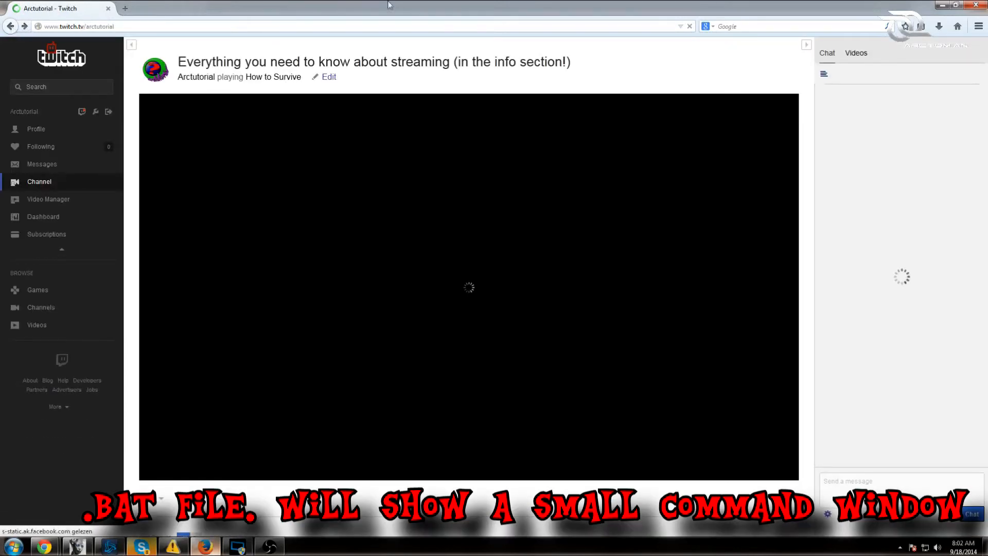
{"action": "left_click", "coordinate": [942, 5]}
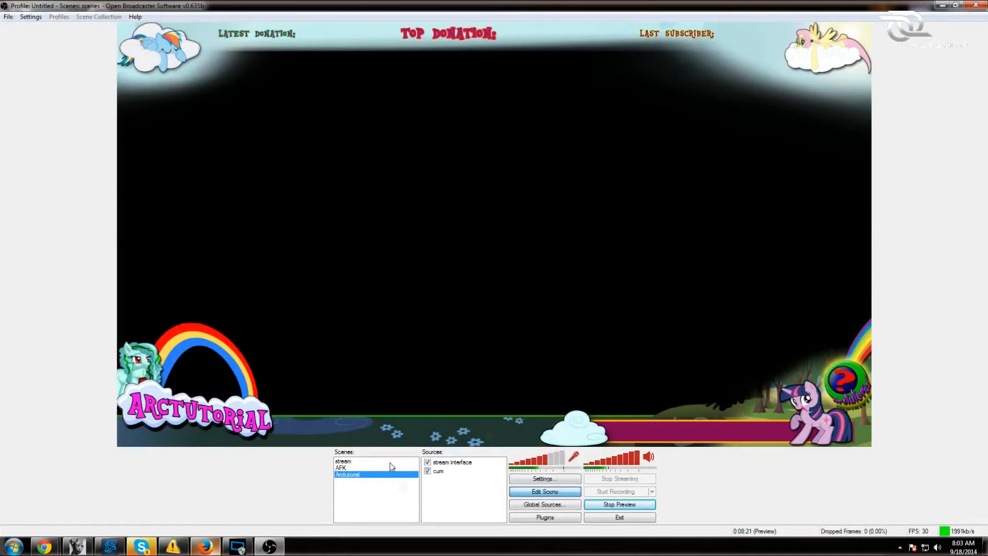
- Start a Game Capture source, review its application list and capture options, and cancel the dialog
{"action": "right_click", "coordinate": [441, 480]}
{"action": "mouse_move", "coordinate": [487, 491]}
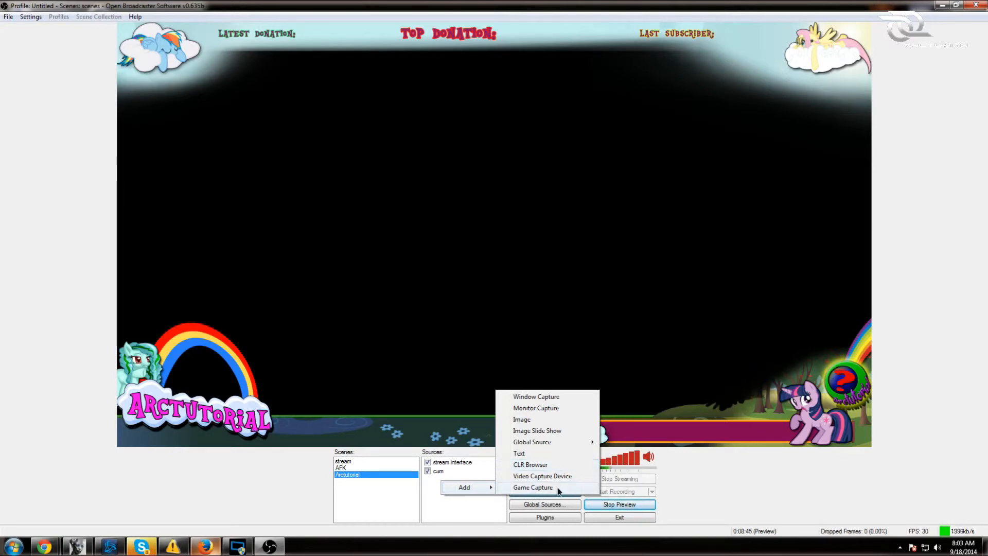
{"action": "left_click", "coordinate": [535, 487]}
{"action": "left_click", "coordinate": [531, 283]}
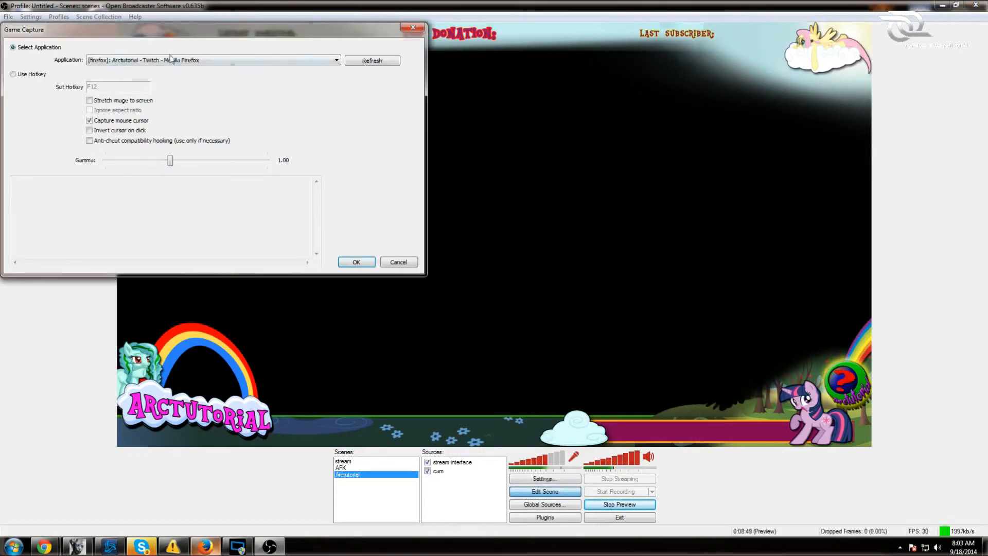
{"action": "left_click", "coordinate": [238, 61]}
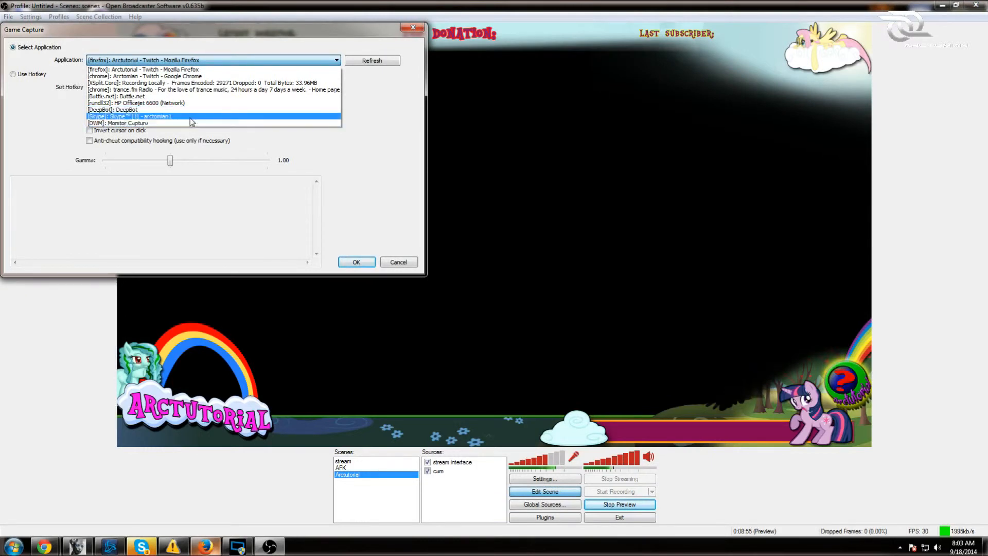
{"action": "left_click", "coordinate": [205, 63]}
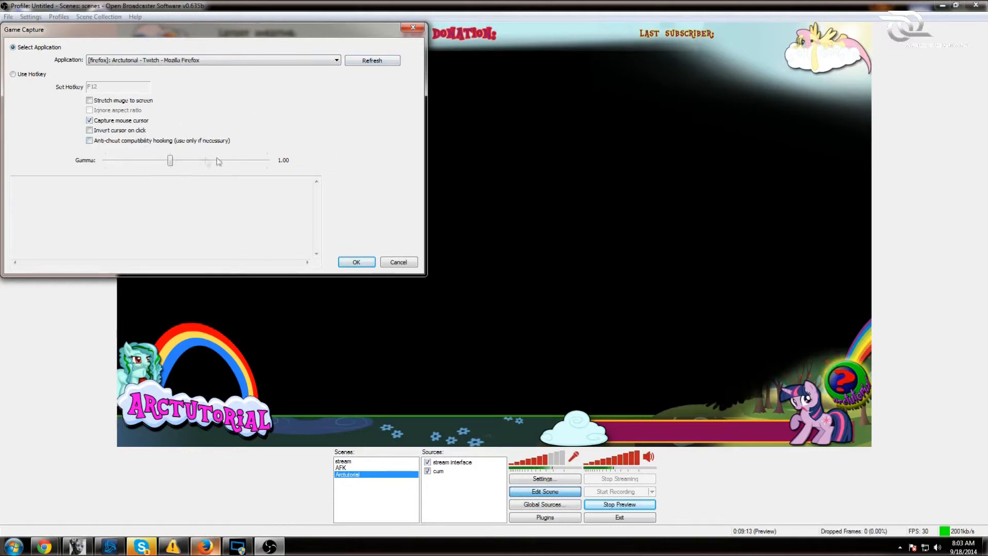
{"action": "left_click", "coordinate": [399, 263]}
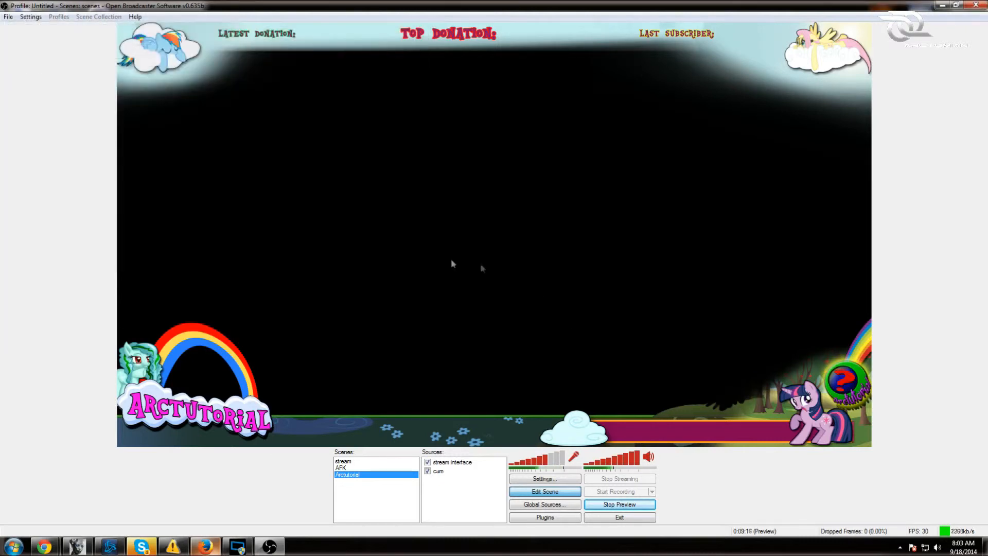
- Add an image source named age to the Arctutorial scene using the Main logo image from the Arctutorial folder
{"action": "right_click", "coordinate": [451, 486]}
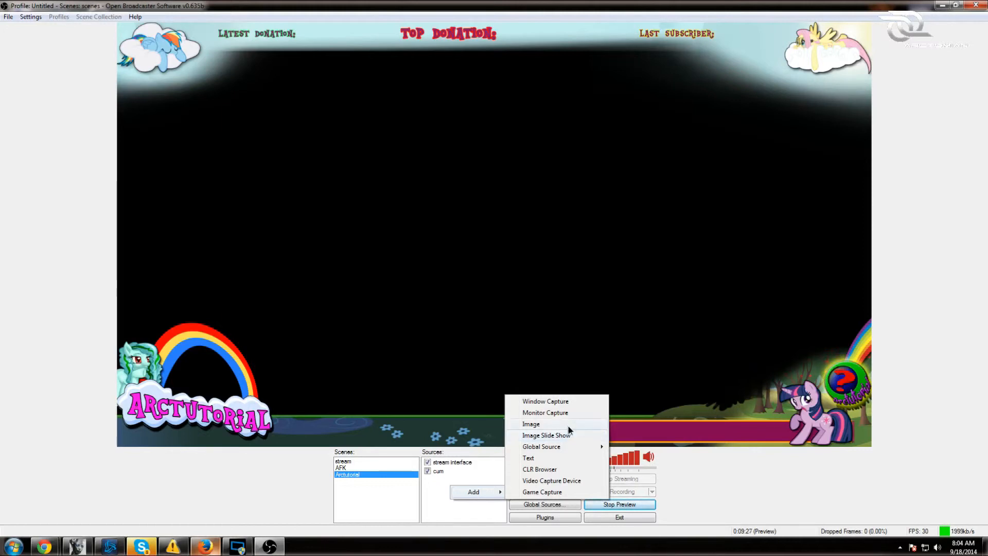
{"action": "left_click", "coordinate": [531, 424]}
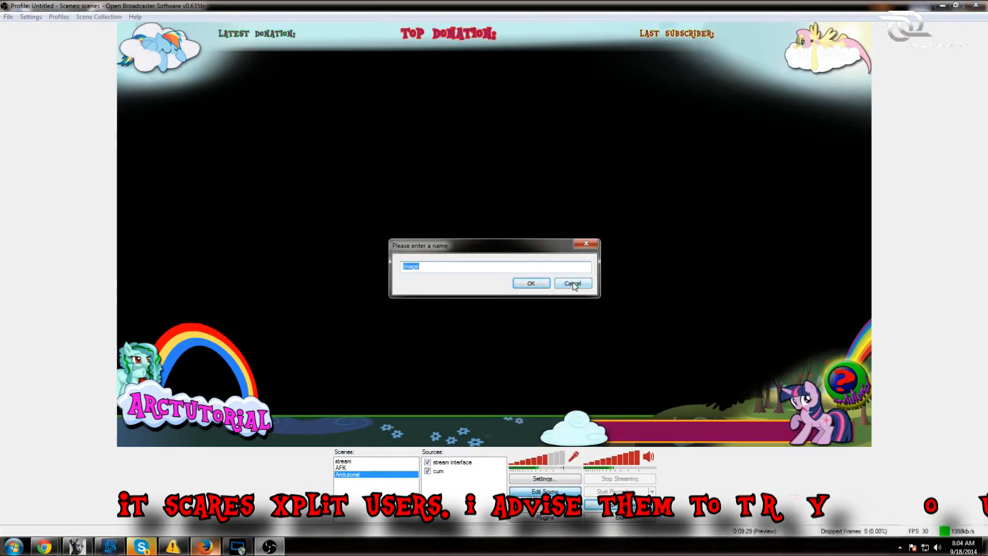
{"action": "type", "text": "ag"}
{"action": "key", "text": "Return"}
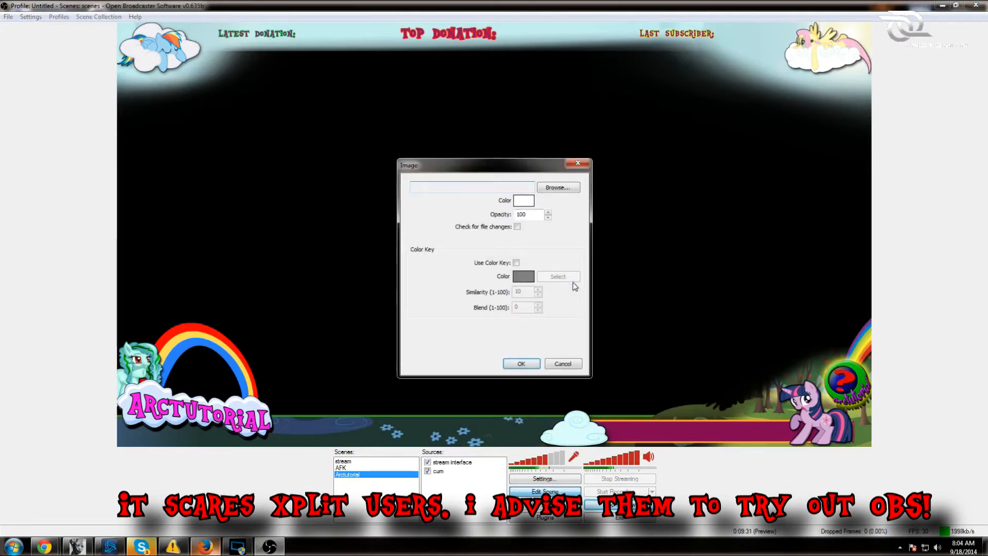
{"action": "left_click", "coordinate": [561, 187]}
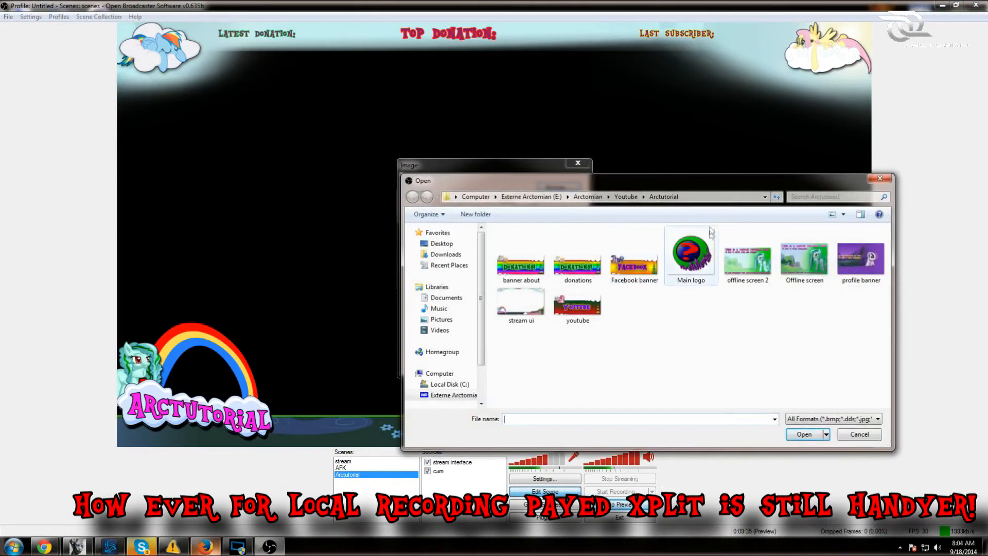
{"action": "left_click", "coordinate": [689, 257]}
{"action": "left_click", "coordinate": [806, 435]}
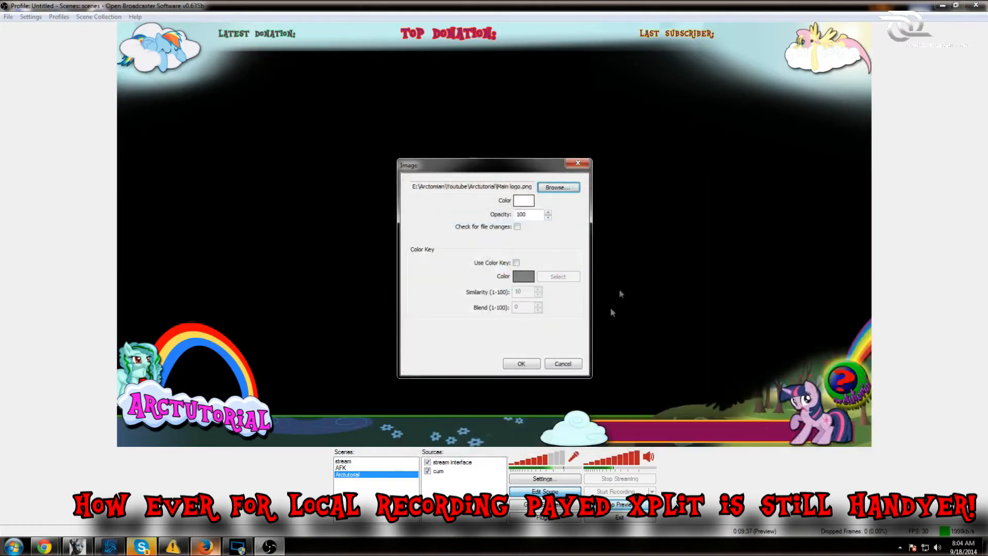
{"action": "left_click", "coordinate": [514, 367]}
- Shrink the logo and place it in the canvas's upper banner between the Top Donation and Last Subscriber labels
{"action": "left_click_drag", "start_coordinate": [228, 134], "coordinate": [631, 160]}
{"action": "left_click_drag", "start_coordinate": [520, 240], "coordinate": [573, 59]}
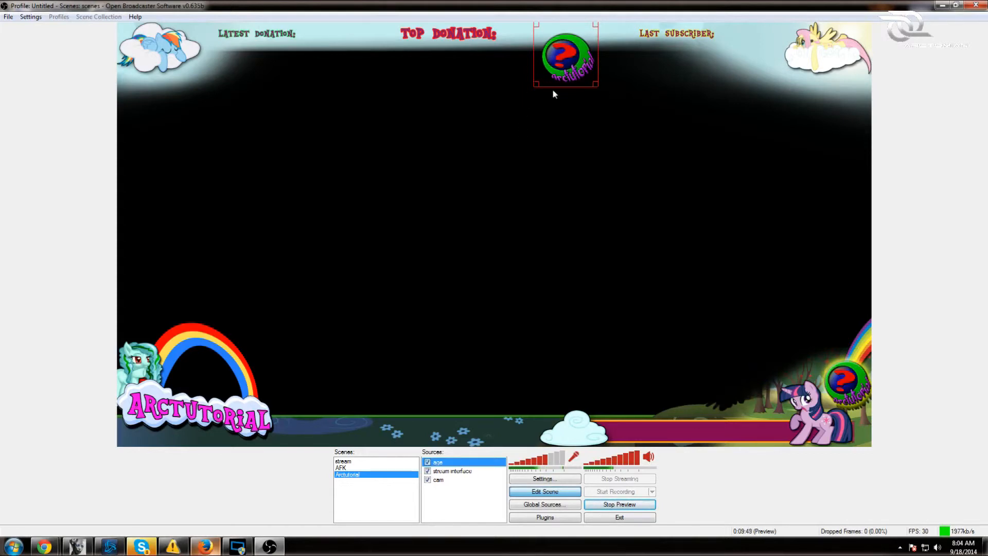
{"action": "left_click_drag", "start_coordinate": [552, 85], "coordinate": [553, 73]}
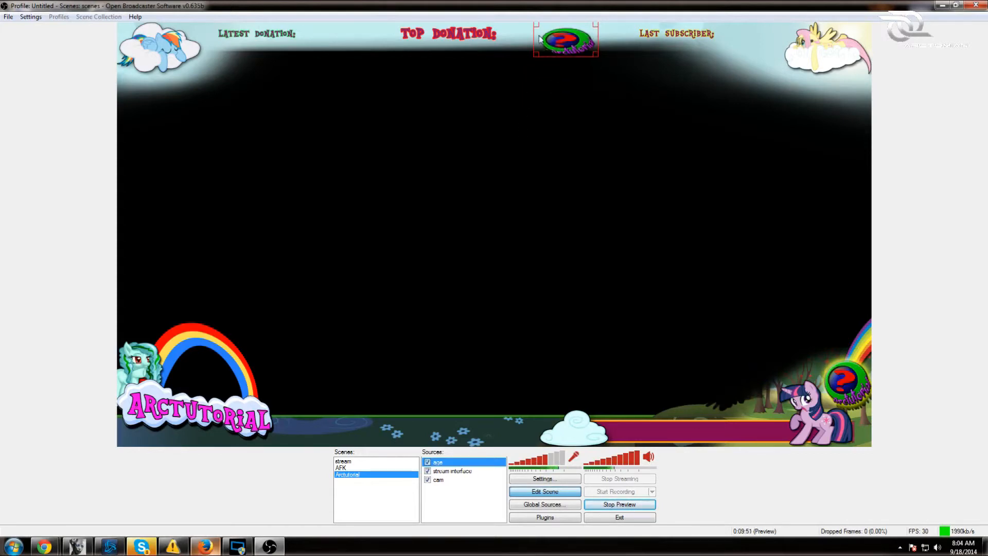
{"action": "left_click_drag", "start_coordinate": [535, 36], "coordinate": [577, 50]}
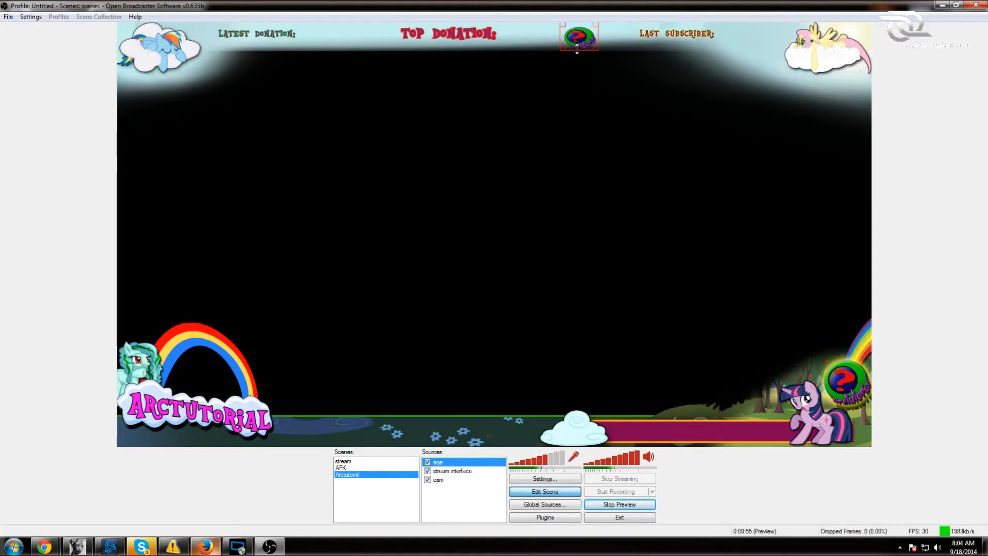
{"action": "right_click", "coordinate": [464, 493]}
{"action": "mouse_move", "coordinate": [489, 495]}
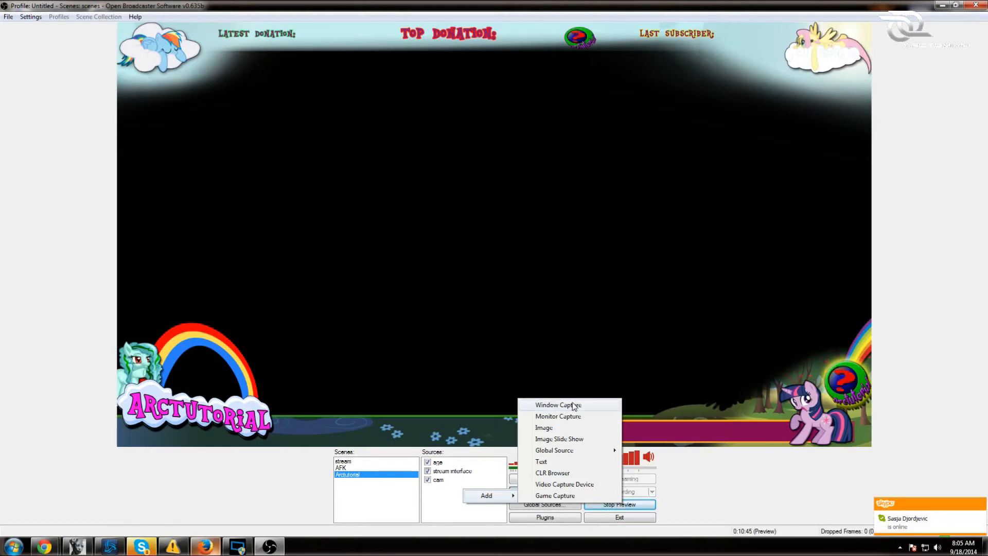
{"action": "left_click", "coordinate": [501, 319]}
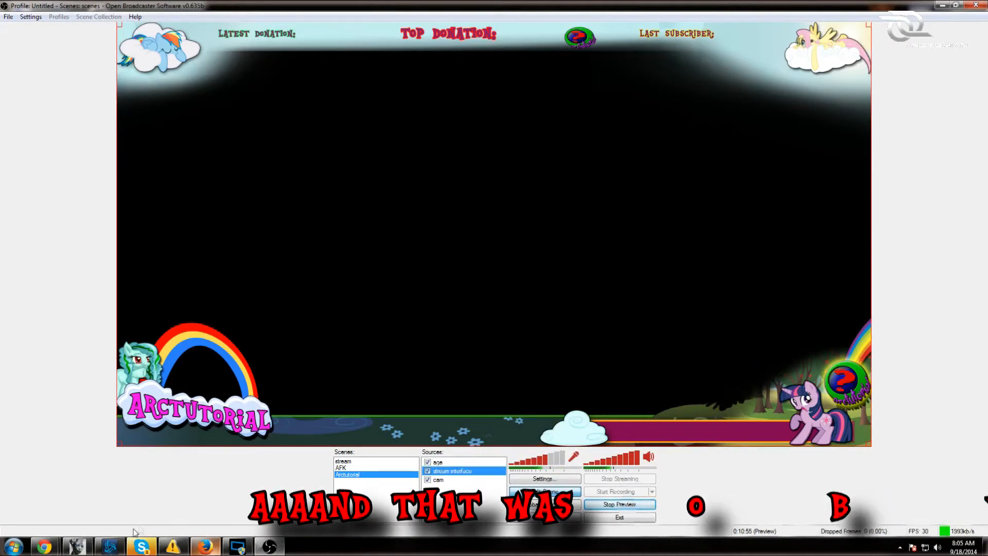
- Switch to Chrome, view the offline Twitch channel page, and return to OBS
{"action": "mouse_move", "coordinate": [44, 546]}
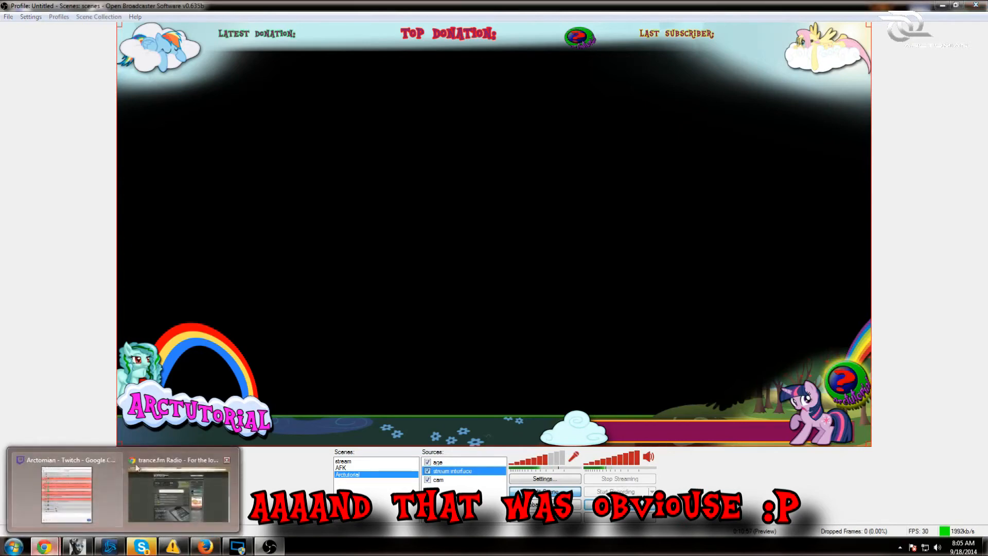
{"action": "left_click", "coordinate": [136, 467]}
{"action": "left_click", "coordinate": [154, 8]}
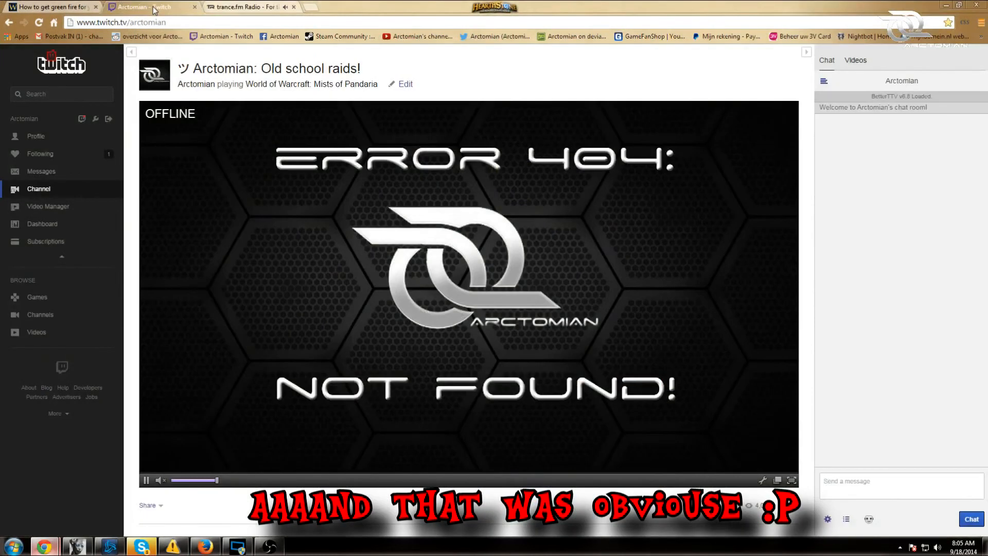
{"action": "left_click", "coordinate": [946, 5]}
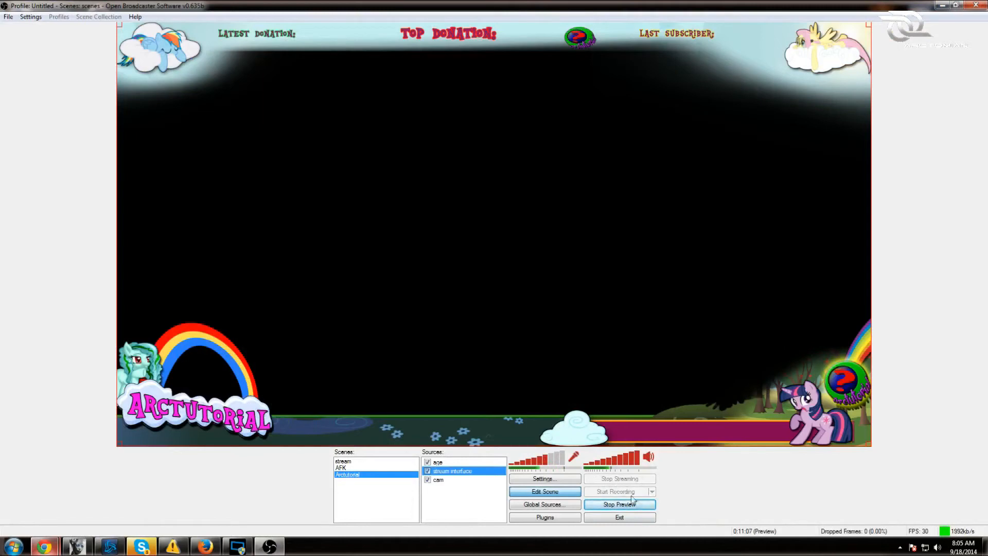
- Examine the global sources list and the source types it can add, and close it without adding any
{"action": "left_click", "coordinate": [548, 505]}
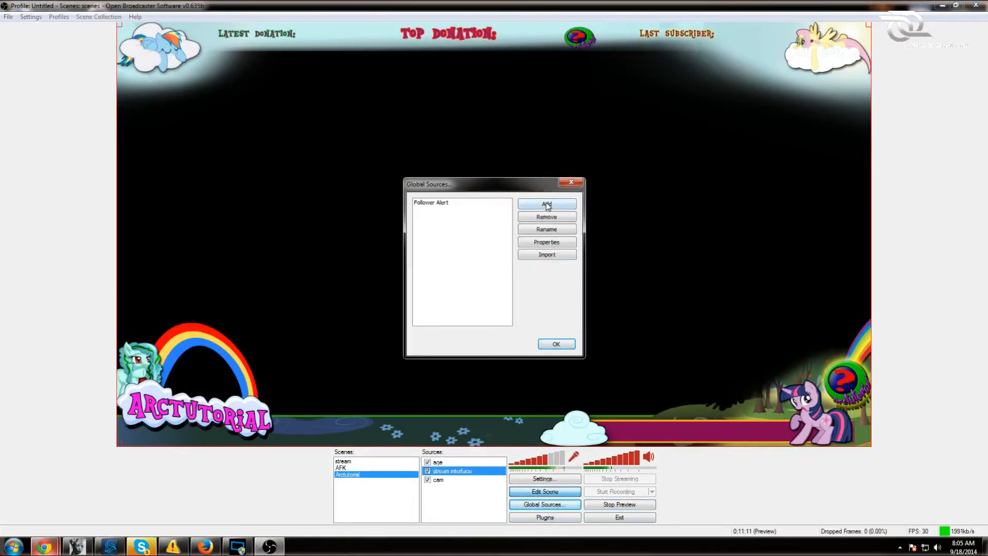
{"action": "left_click", "coordinate": [576, 183]}
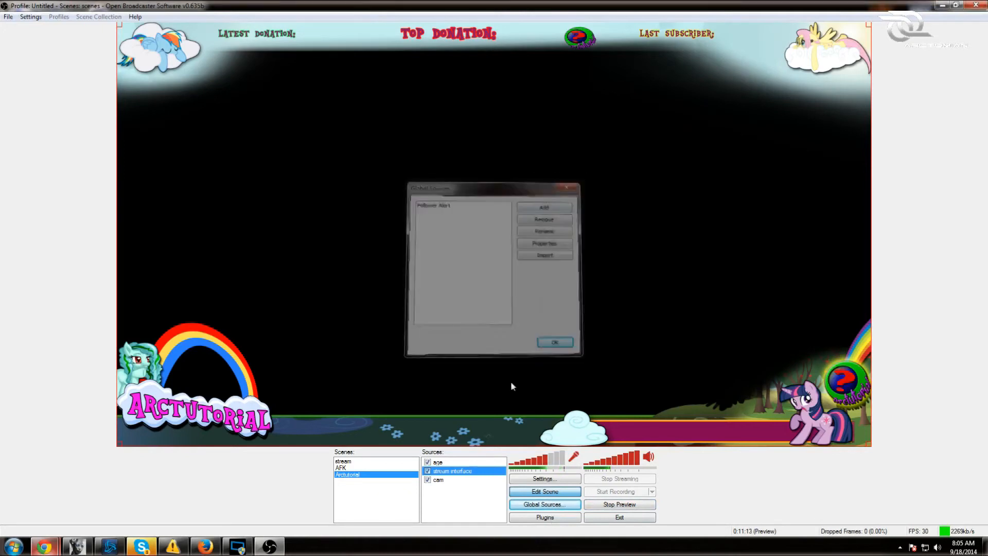
{"action": "right_click", "coordinate": [456, 473]}
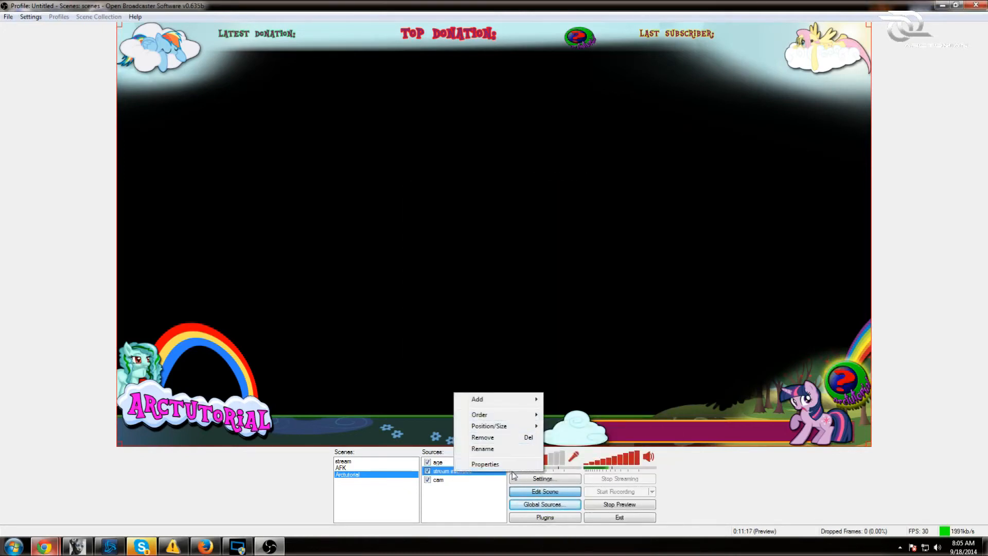
{"action": "mouse_move", "coordinate": [516, 405]}
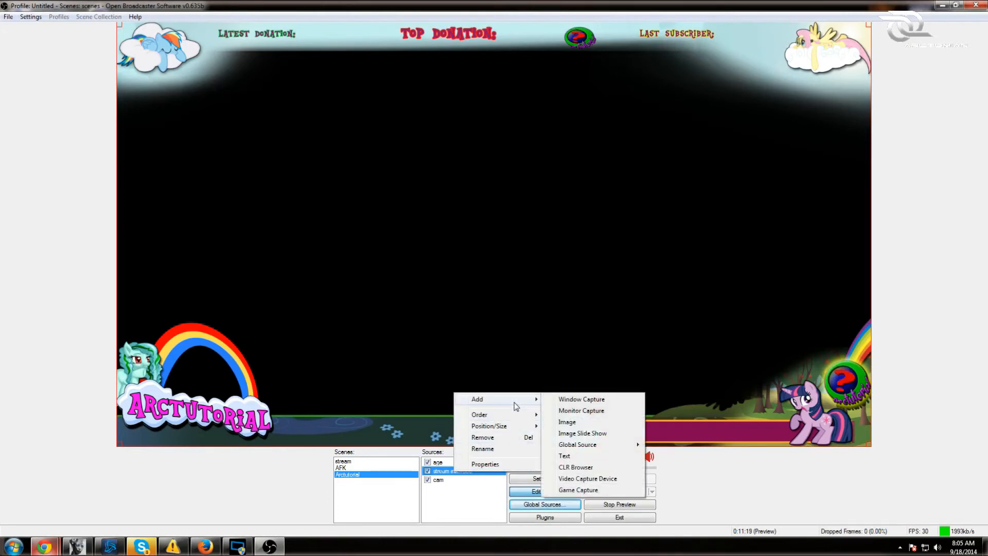
{"action": "left_click", "coordinate": [484, 302]}
{"action": "left_click", "coordinate": [544, 505]}
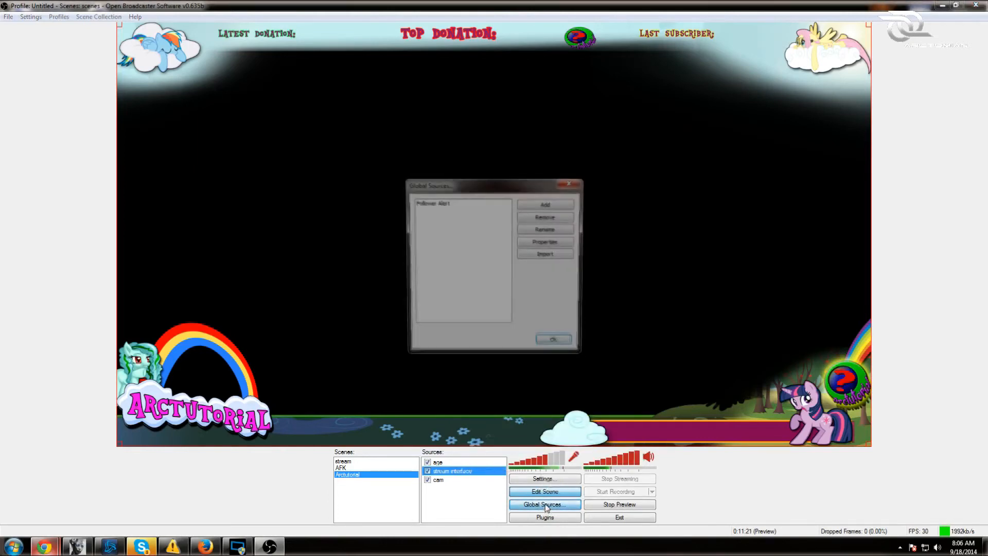
{"action": "left_click", "coordinate": [551, 204]}
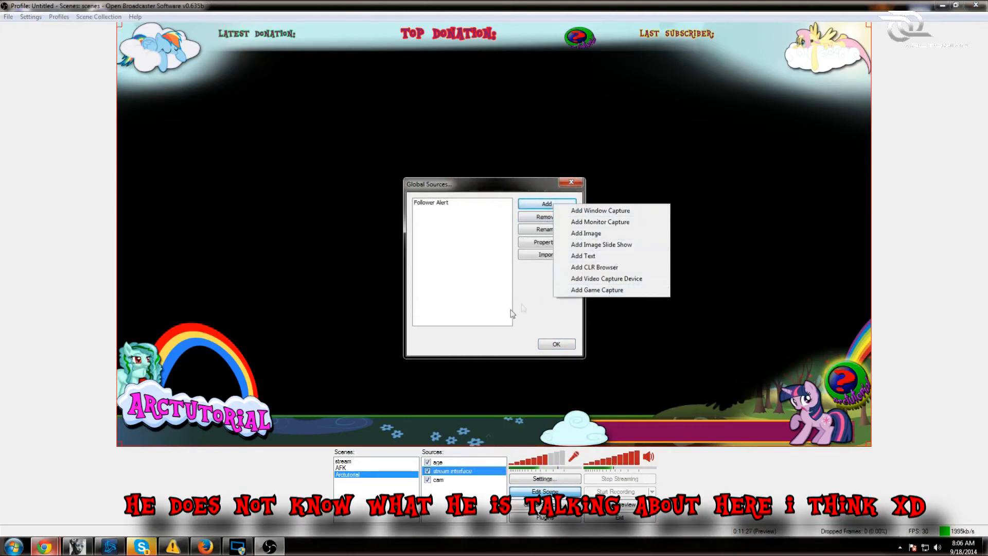
{"action": "left_click", "coordinate": [525, 317]}
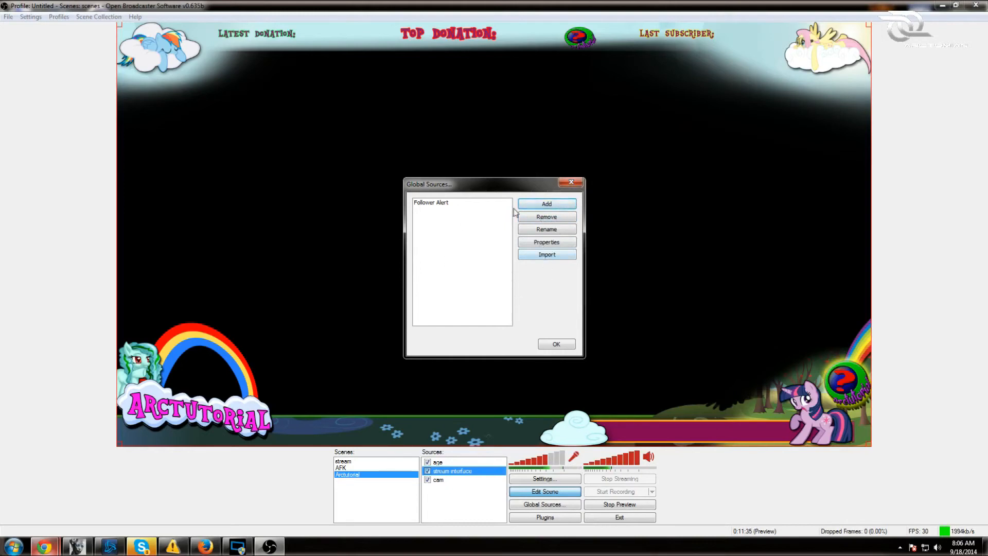
{"action": "left_click", "coordinate": [571, 182]}
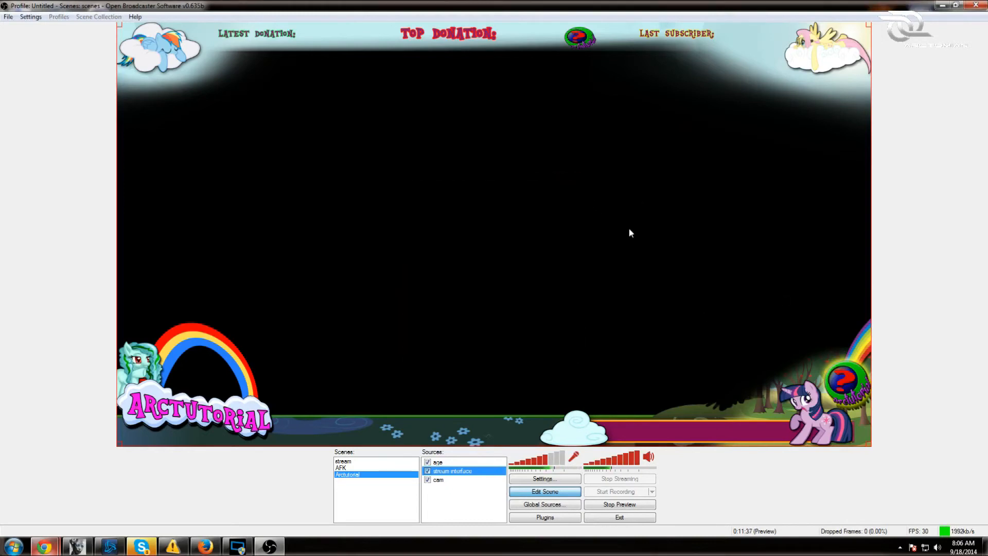
- Turn off scene editing and review the list of installed plugins
{"action": "left_click", "coordinate": [548, 494]}
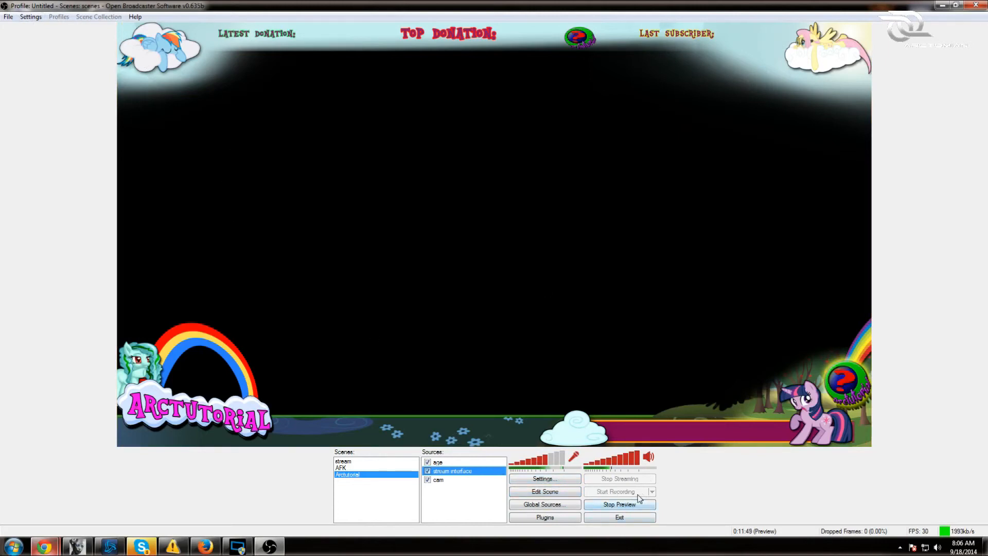
{"action": "left_click", "coordinate": [554, 521]}
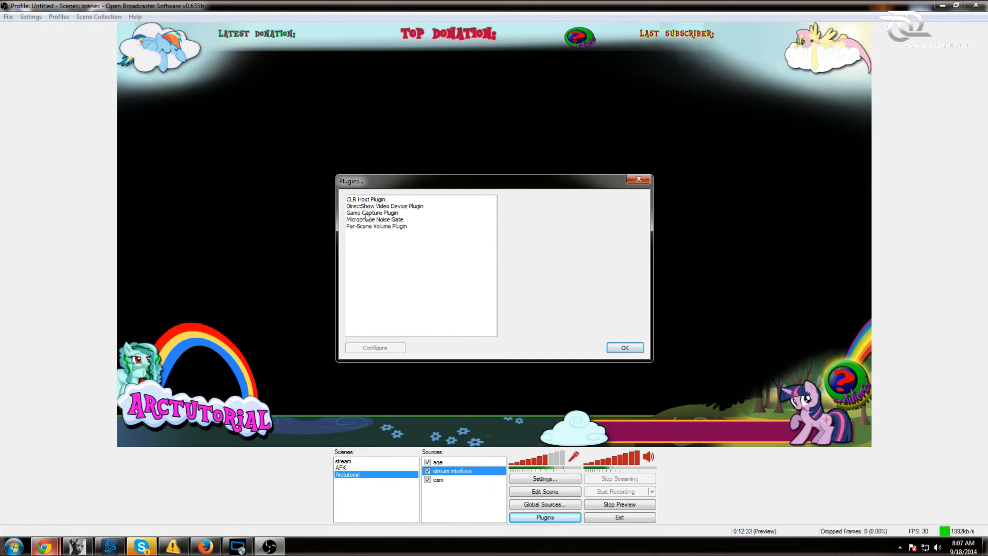
{"action": "left_click", "coordinate": [639, 179]}
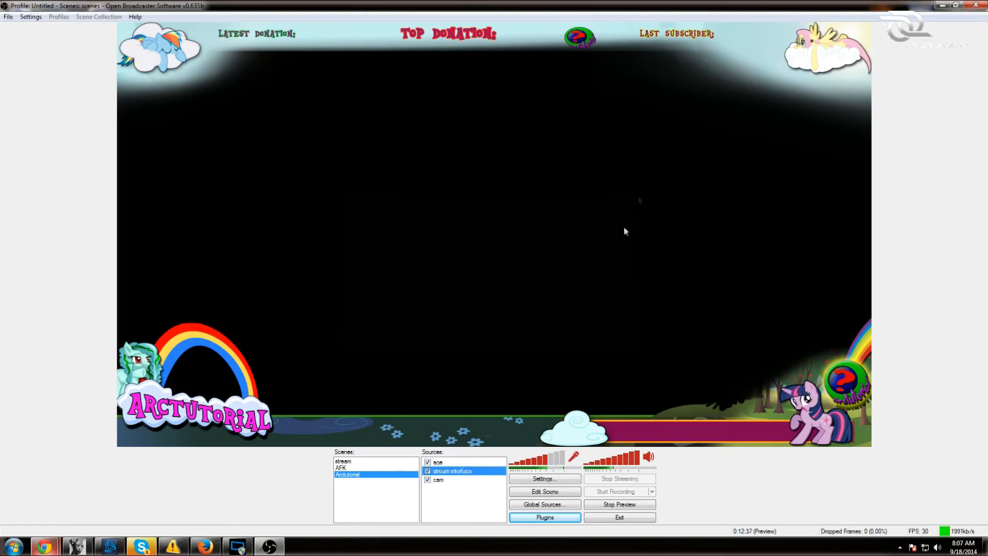